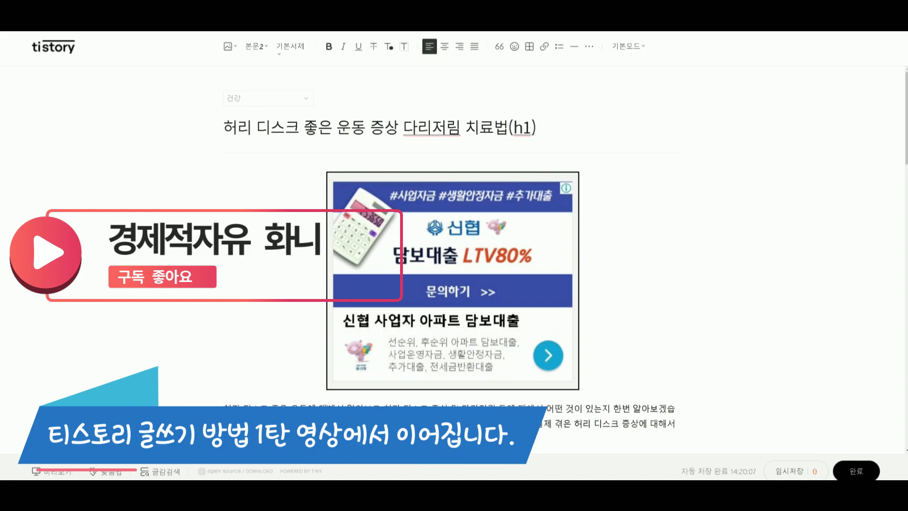
Paste the loan ad banner image below the closing paragraph of the 2-2) 치료법(h3) section.
left_click(450, 323)
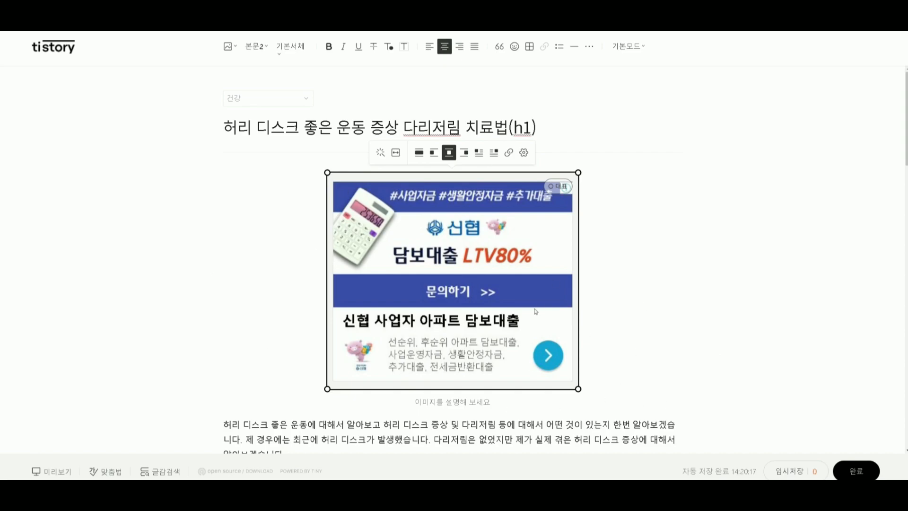
scroll(570, 359, "down", 20)
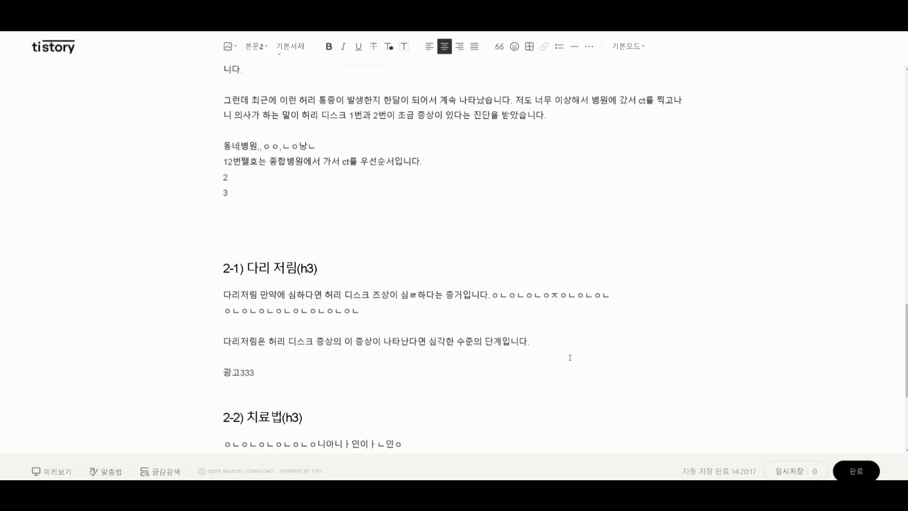
scroll(570, 357, "down", 5)
scroll(418, 353, "down", 1)
left_click(418, 352)
key("Return")
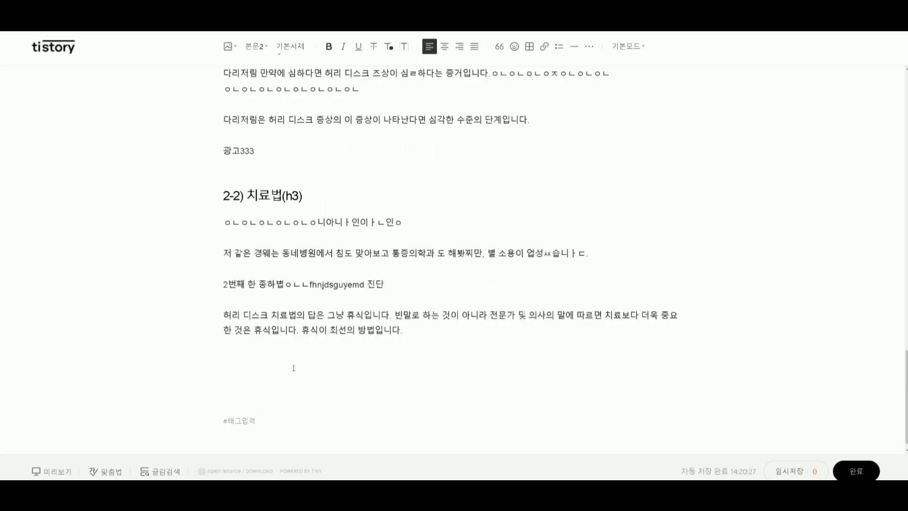
key("ctrl+v")
left_click(315, 330)
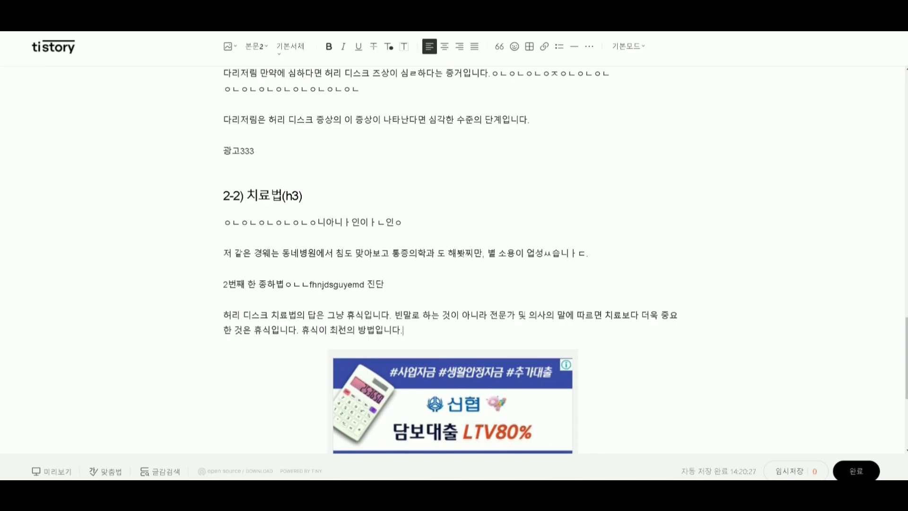
Review where the ad placeholder lines such as 광고222 and 광고333 sit within the post's sections.
scroll(284, 253, "up", 15)
double_click(217, 245)
scroll(217, 245, "down", 3)
double_click(178, 271)
scroll(270, 382, "down", 4)
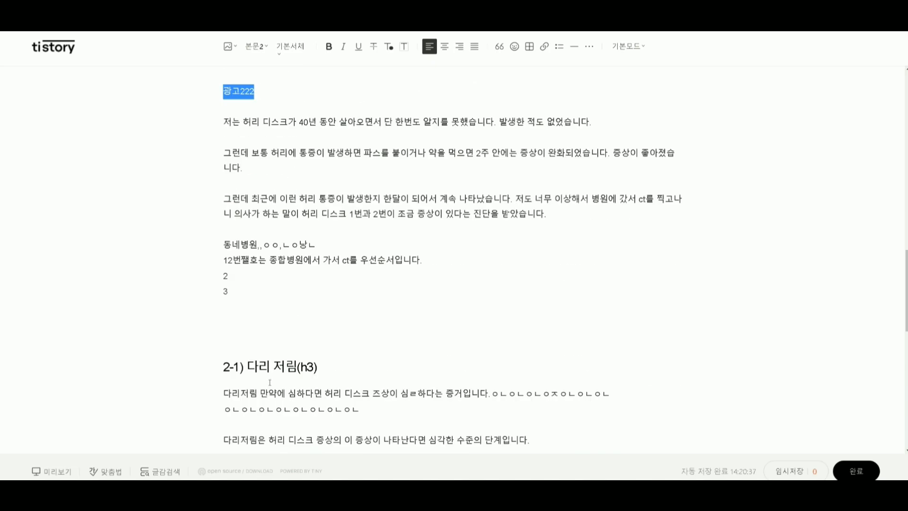
scroll(270, 382, "down", 4)
double_click(148, 299)
scroll(243, 396, "down", 3)
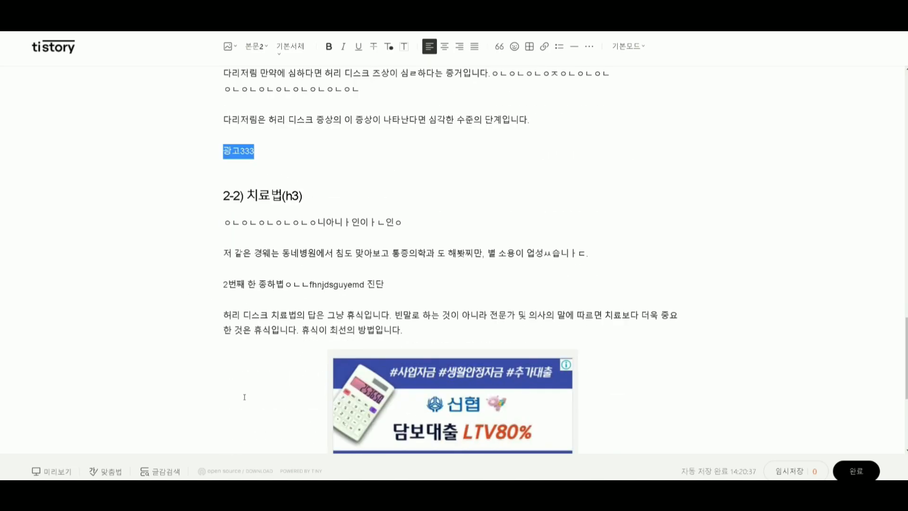
Insert the ad placeholder 광고444 under the paragraph starting 저 같은 경웨는, with a blank line above it.
left_click(241, 259)
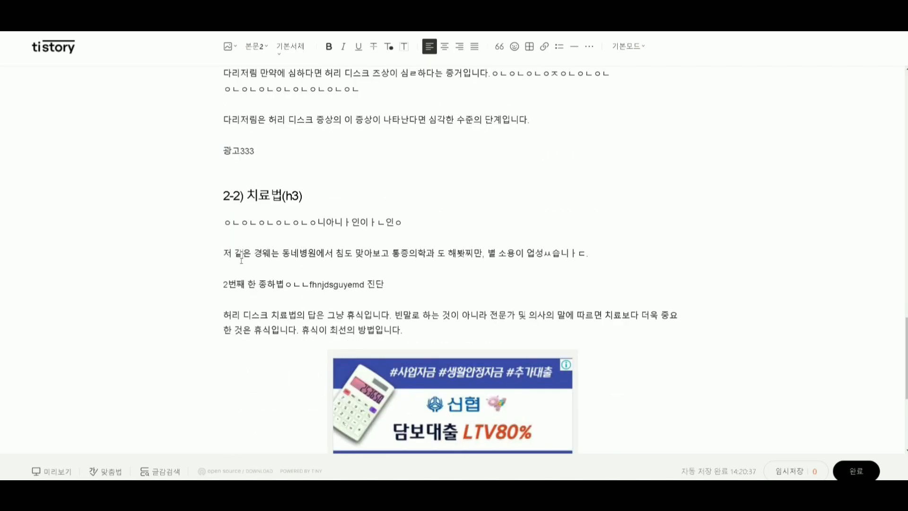
type("광고444")
key("Return")
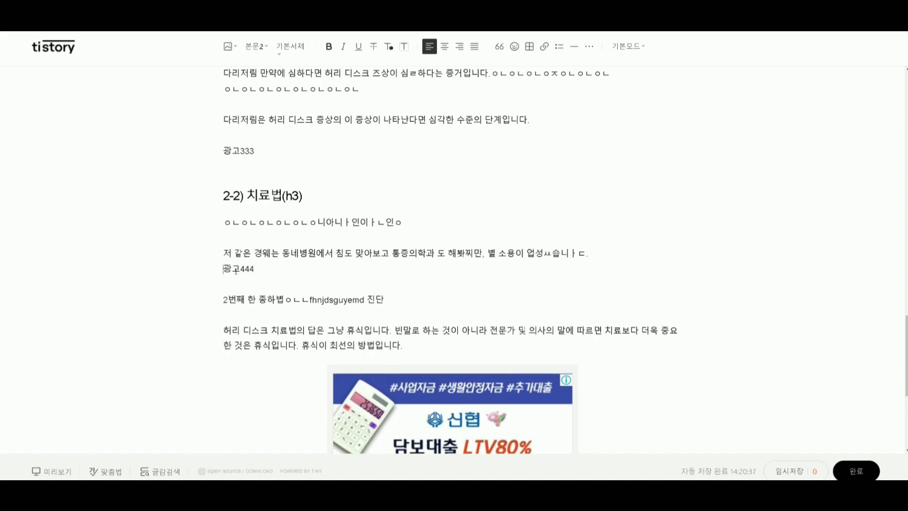
key("Up")
key("Return")
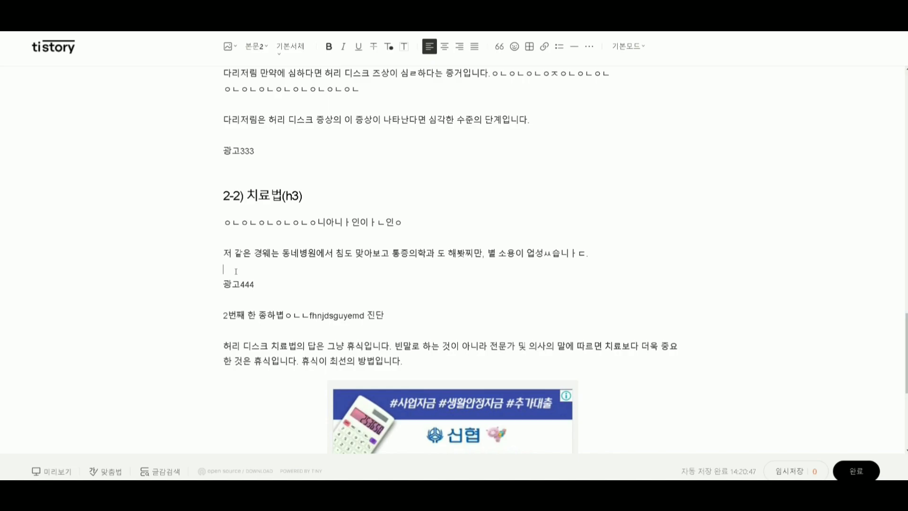
Delete the 광고444 placeholder line from the 2-2) 치료법(h3) section.
left_click_drag(258, 288, 171, 288)
key("BackSpace")
key("BackSpace")
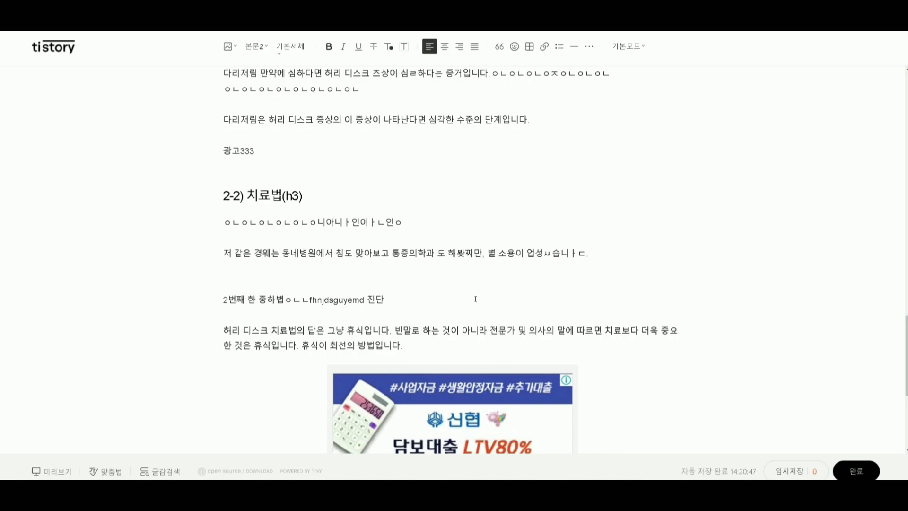
Add a blank line between 광고1111 and the sentence below it in section 1.
scroll(298, 299, "up", 12)
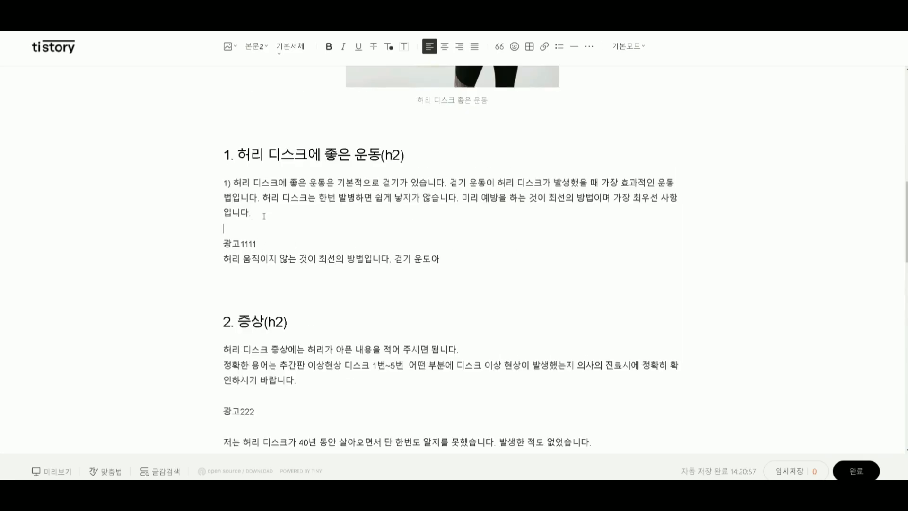
left_click(278, 247)
key("Return")
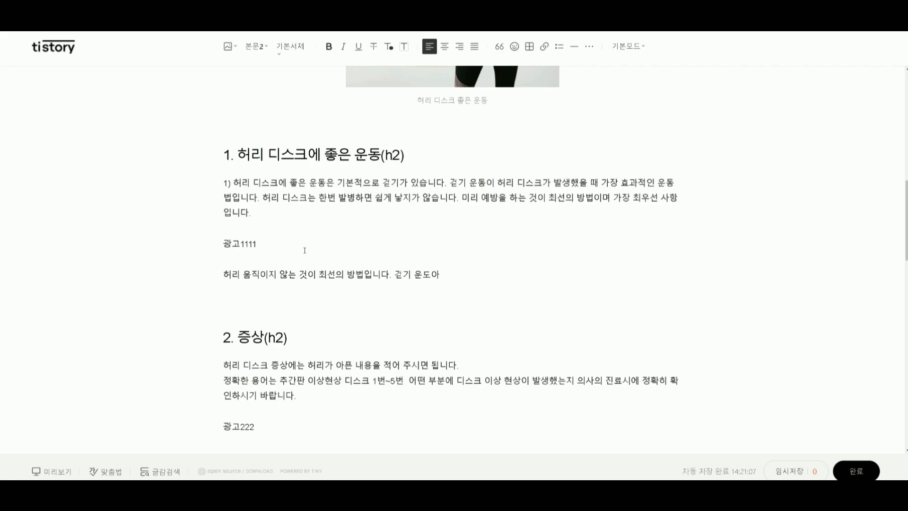
Insert the three waist and exercise photos between section 1's first paragraph and 광고1111, grouped side by side in one row.
left_click(298, 212)
key("Return")
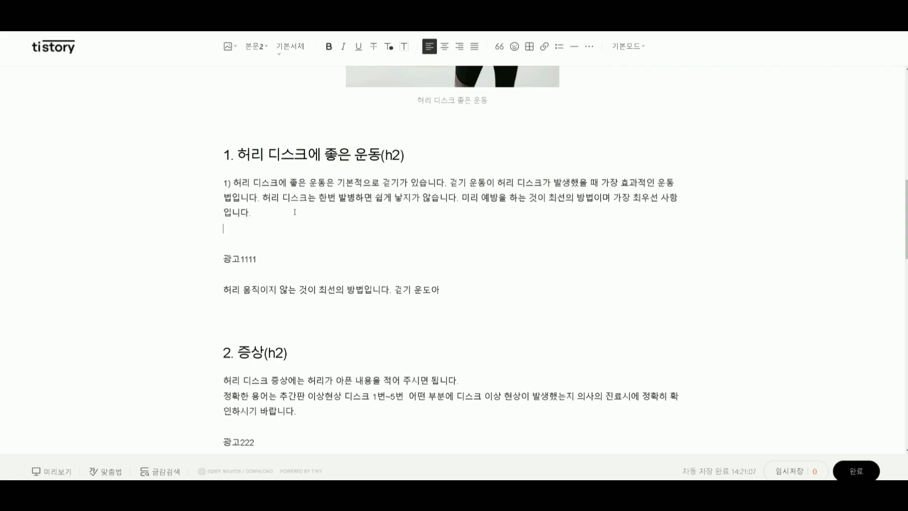
left_click_drag(906, 179, 231, 243)
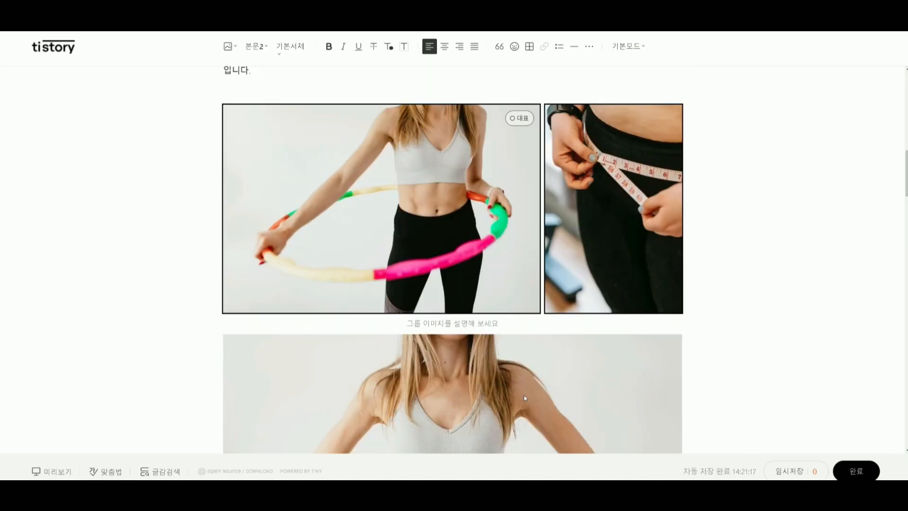
left_click_drag(524, 398, 644, 226)
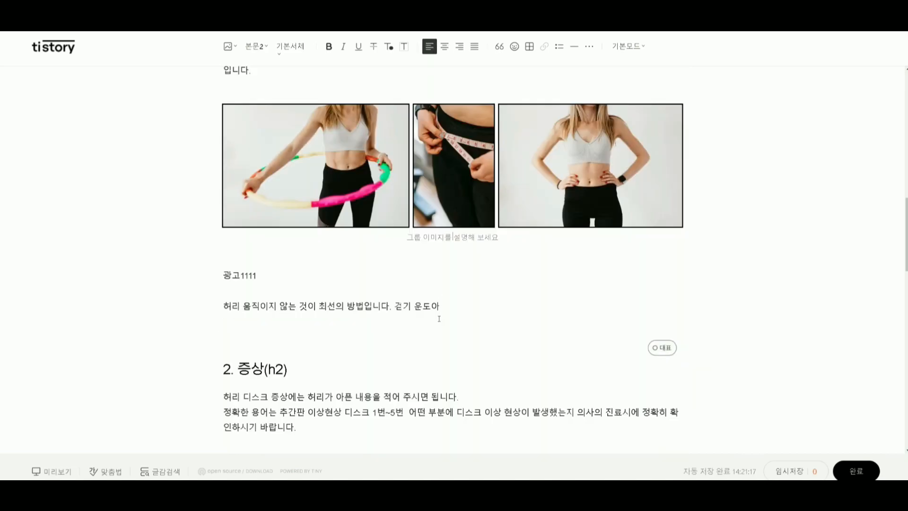
scroll(438, 317, "up", 3)
left_click(239, 227)
Insert the same three photos between the opening paragraph of 2. 증상(h2) and 광고222, grouped side by side in one row.
scroll(299, 341, "down", 10)
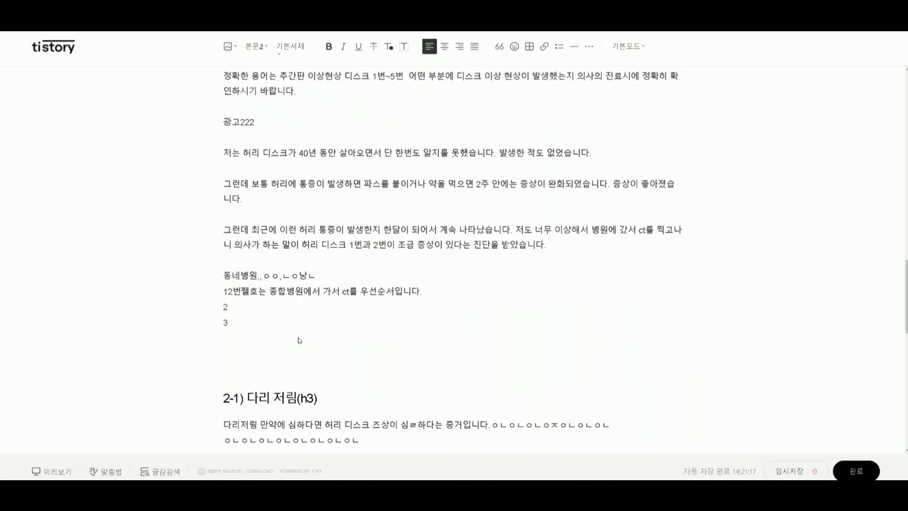
scroll(303, 189, "up", 2)
key("Return")
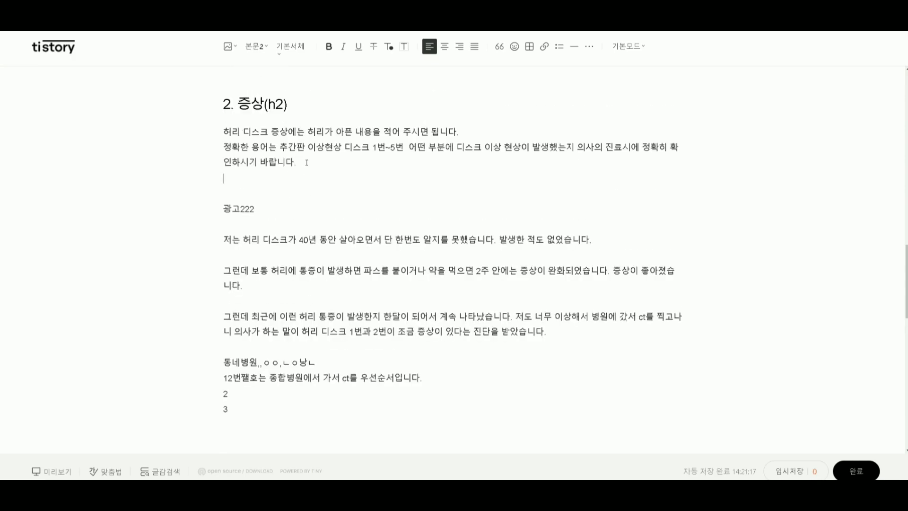
key("Return")
left_click_drag(906, 113, 240, 185)
scroll(535, 332, "down", 5)
left_click_drag(535, 332, 672, 137)
left_click_drag(518, 382, 521, 237)
Look over the two photo groups in the post and inspect the alternative-text settings of the photos in section 1.
scroll(487, 349, "up", 5)
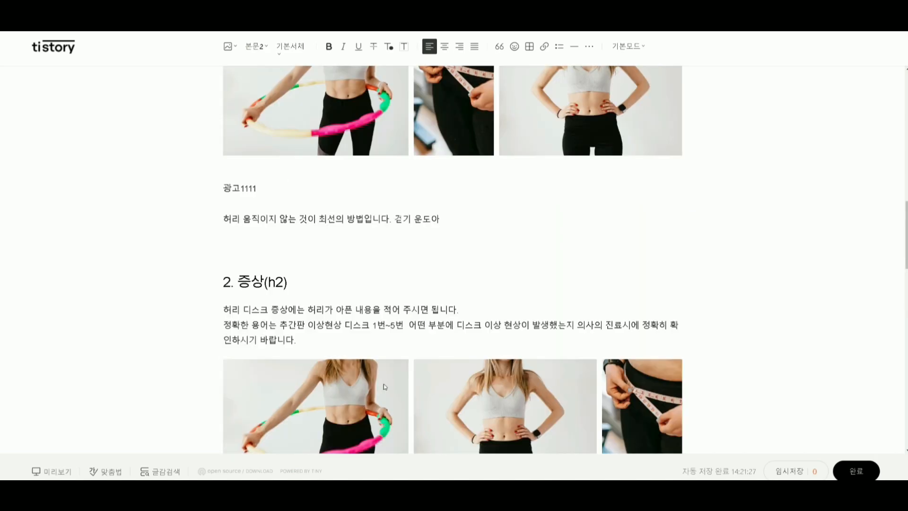
scroll(386, 384, "up", 5)
scroll(403, 385, "down", 10)
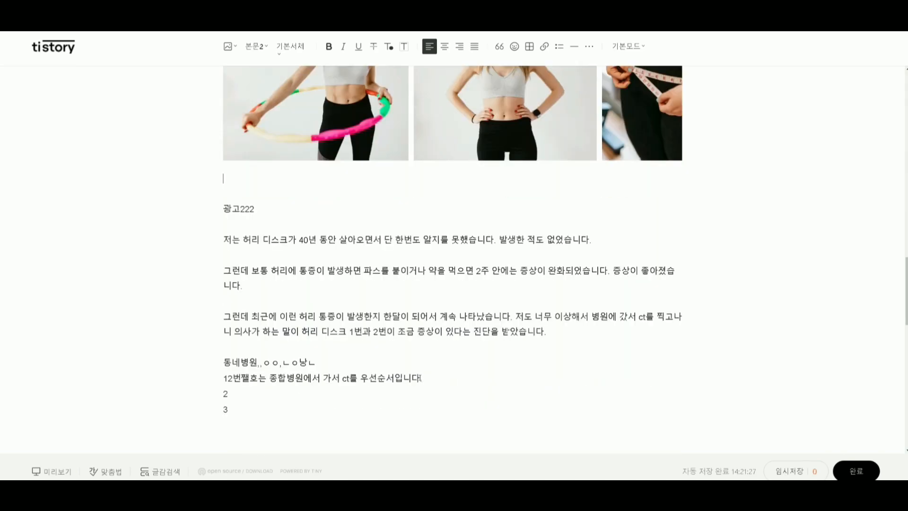
scroll(386, 329, "down", 3)
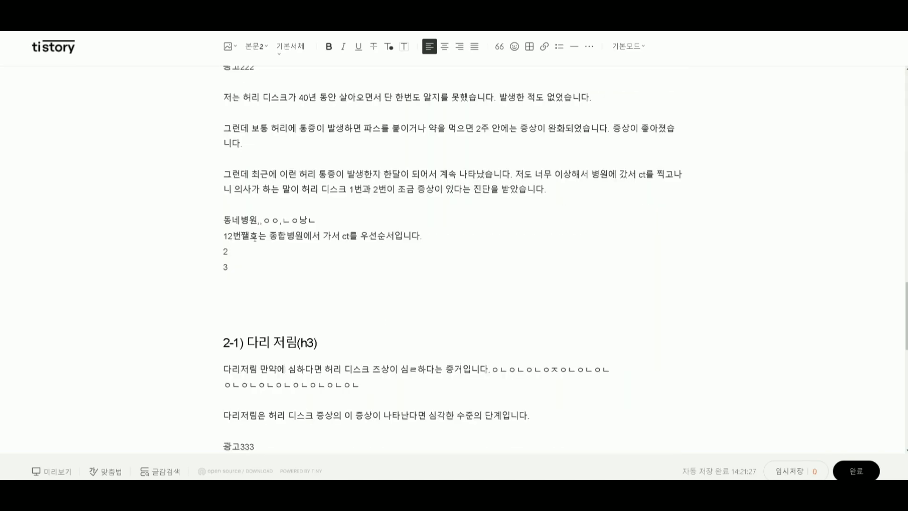
scroll(232, 315, "down", 3)
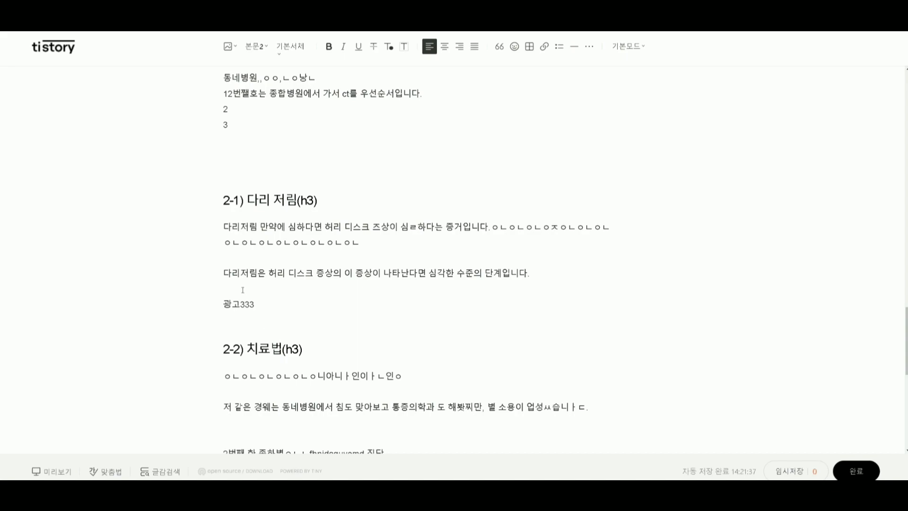
scroll(308, 284, "up", 10)
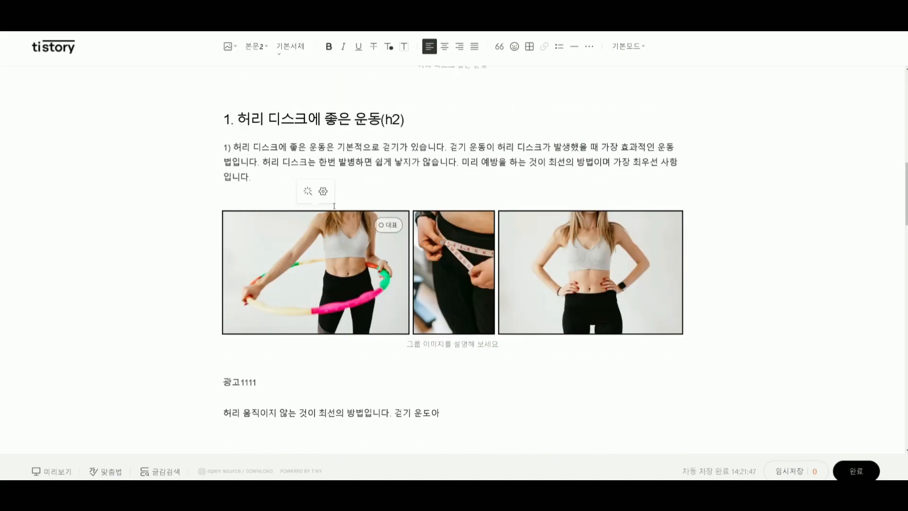
left_click(323, 191)
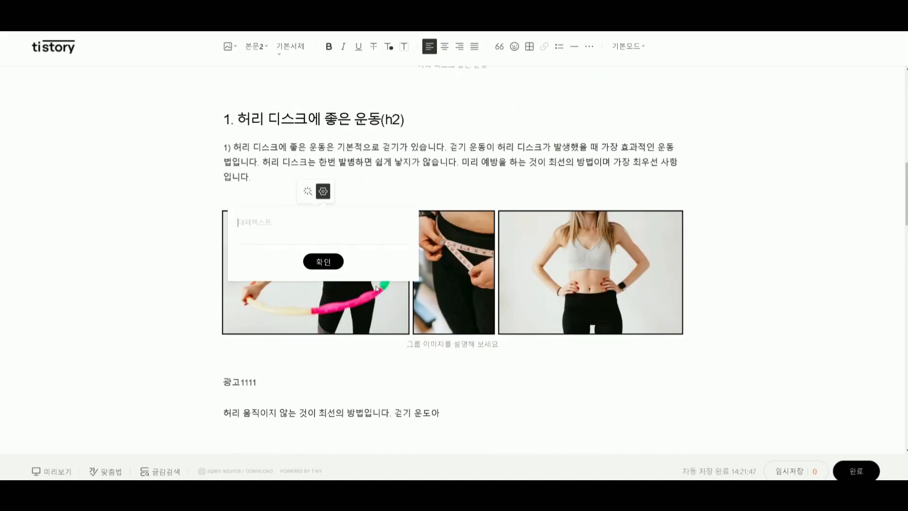
left_click(372, 313)
left_click(478, 258)
left_click(461, 191)
left_click(591, 274)
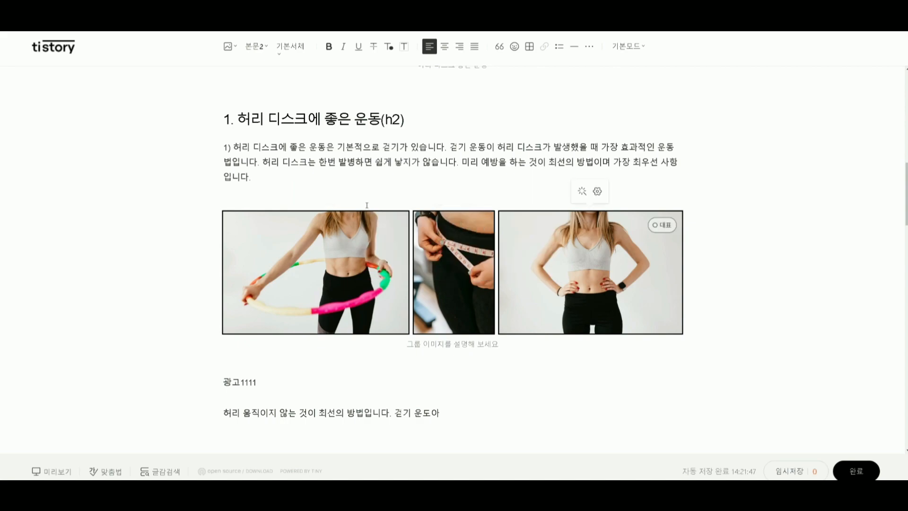
Set the alternative text of section 1's hula-hoop photo to 허리 and of its tape-measure photo to 허리 디스크.
left_click(367, 240)
left_click(323, 191)
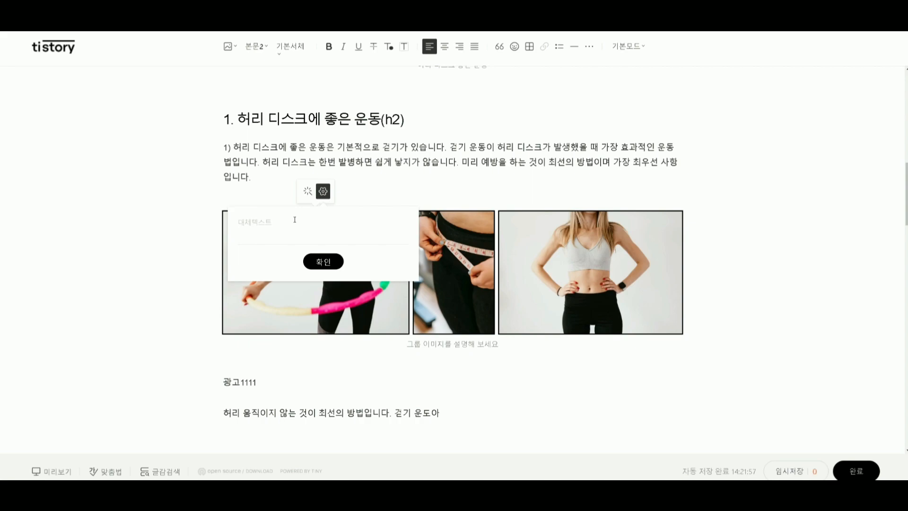
type("허리")
type("허리")
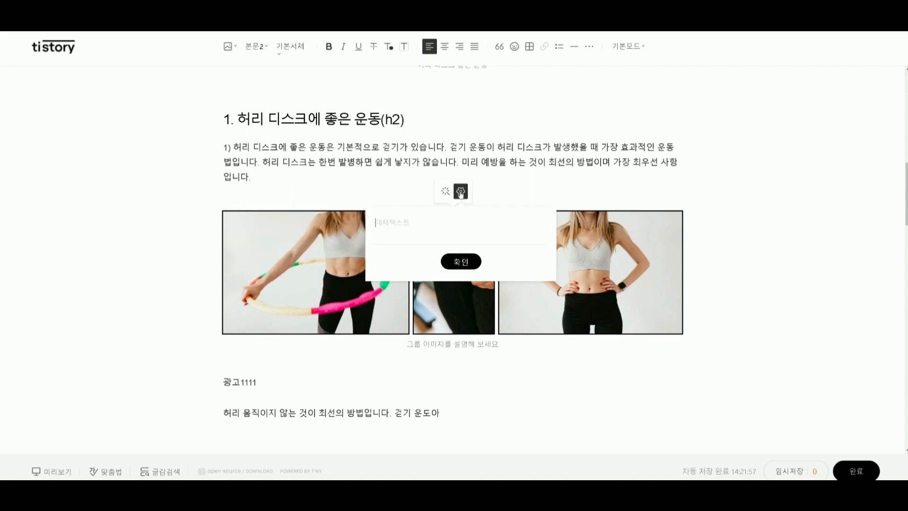
type(" 디스크")
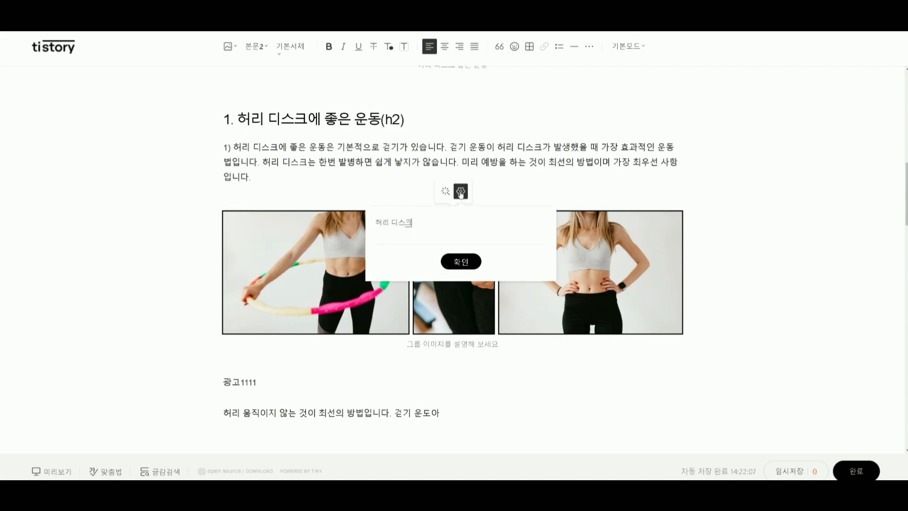
left_click(461, 262)
Set the alternative text of the third photo in section 1's group to 허리2.
left_click(594, 237)
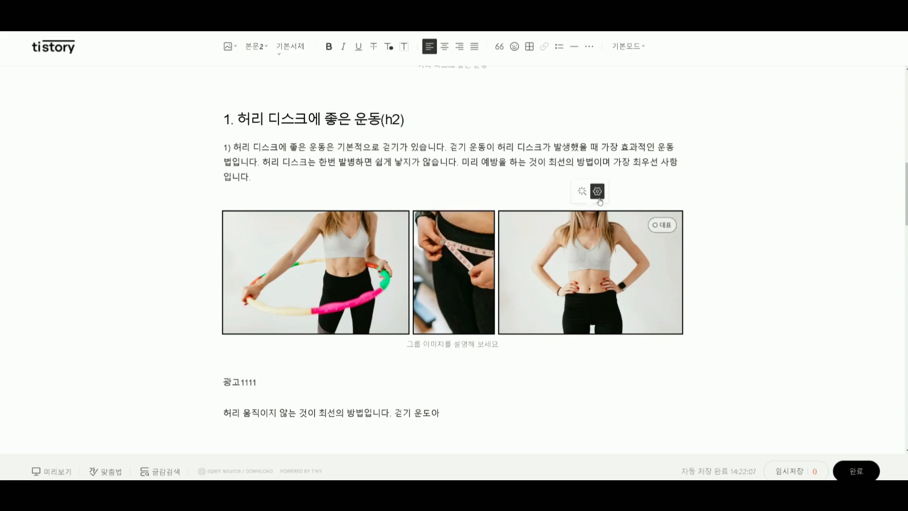
left_click(597, 191)
type("허레")
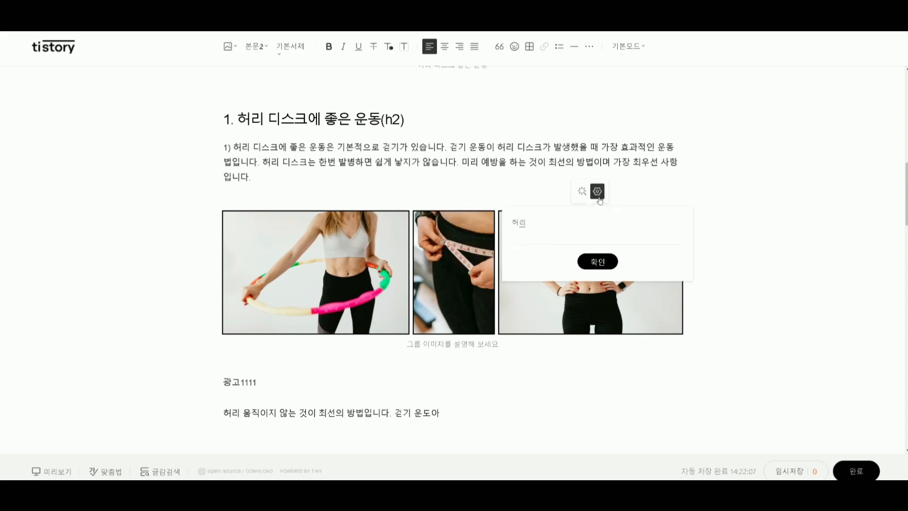
left_click(598, 262)
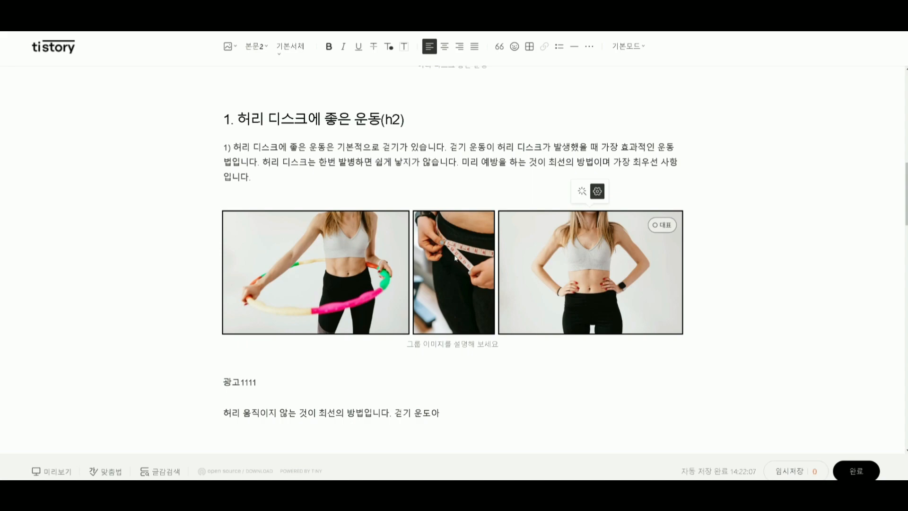
Check the alternative text of each of the three photos in section 1's group.
left_click(456, 258)
left_click(365, 247)
left_click(323, 191)
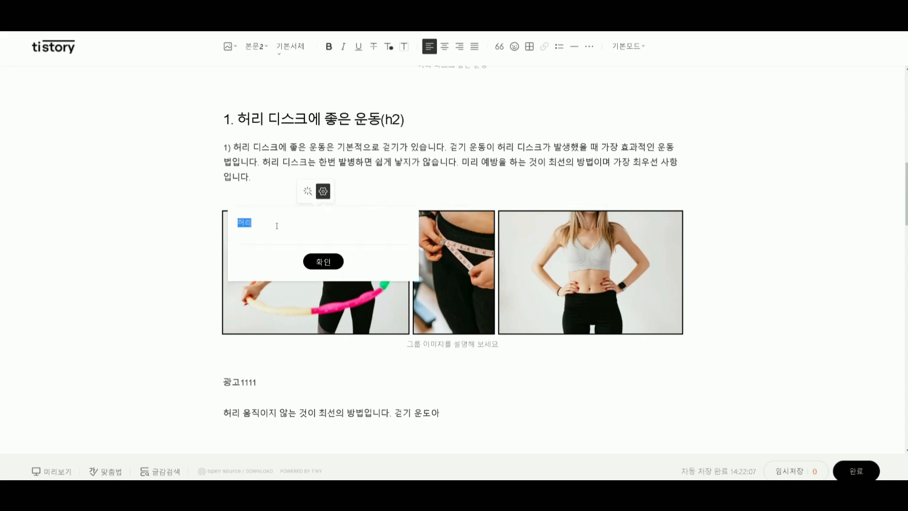
left_click(323, 262)
left_click(426, 255)
left_click(460, 191)
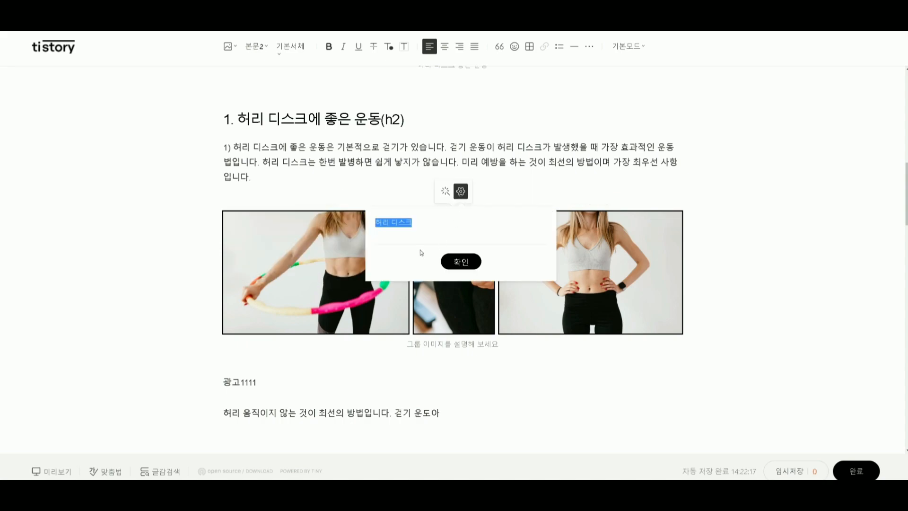
left_click(669, 247)
left_click(598, 191)
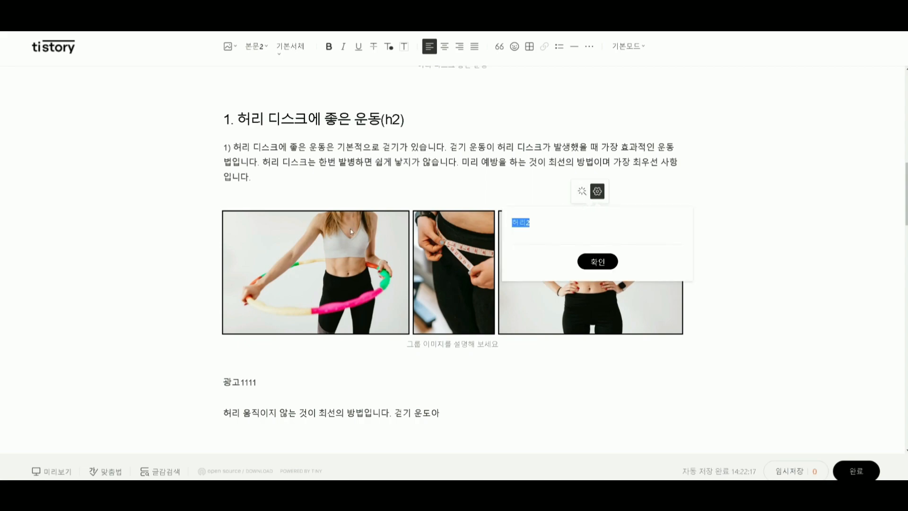
left_click(547, 224)
left_click_drag(552, 223, 527, 223)
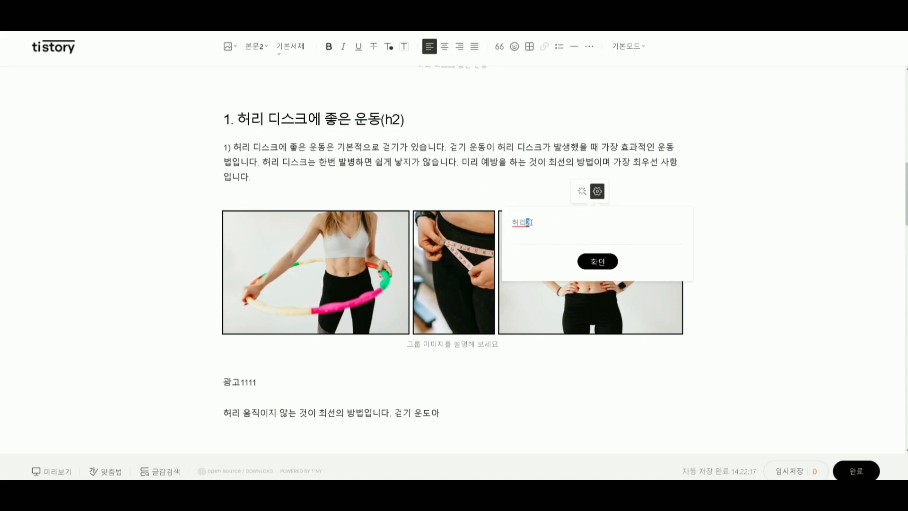
left_click(531, 314)
Caption the photo group in section 1 as 허리 디스크 운동 내용.
left_click(445, 343)
type("허리 디스크")
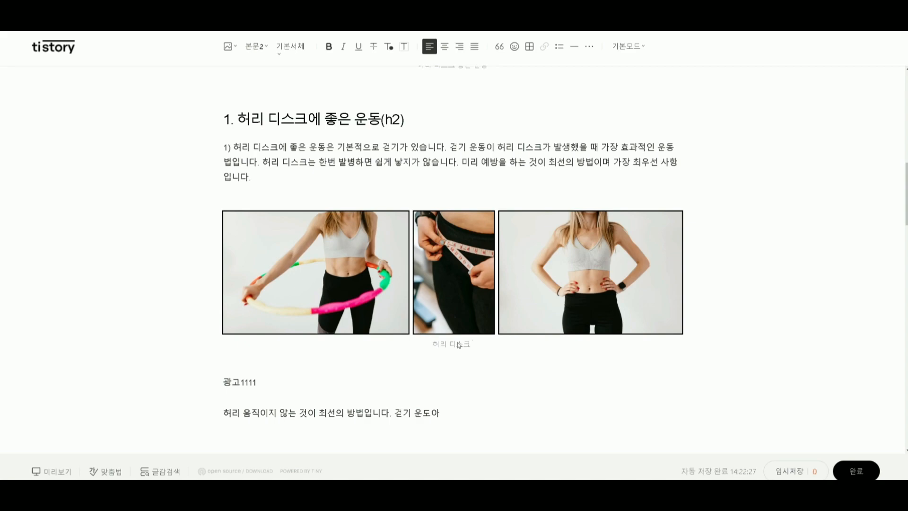
type("증상")
key("BackSpace")
key("BackSpace")
type("운동")
type(" 내요")
scroll(459, 344, "down", 7)
scroll(347, 306, "up", 1)
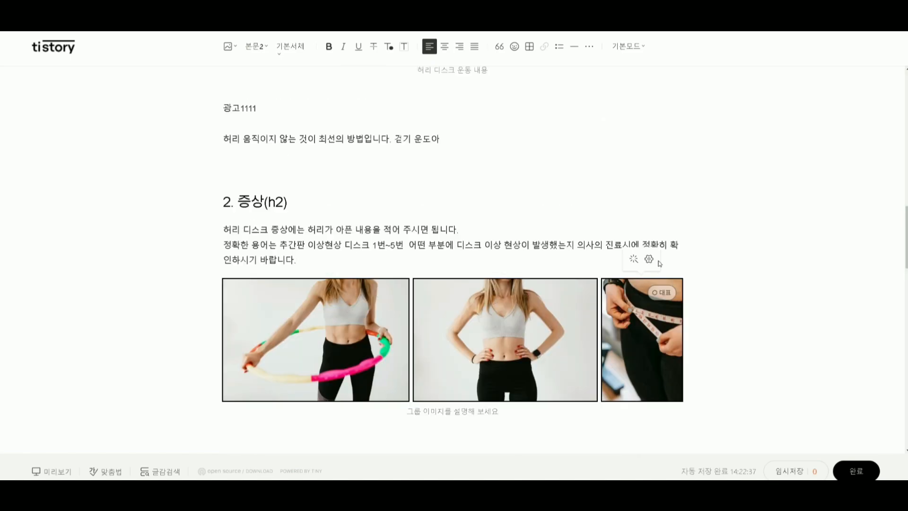
Caption the photo group in section 2 as 허리 디스크 증상.
scroll(404, 365, "down", 3)
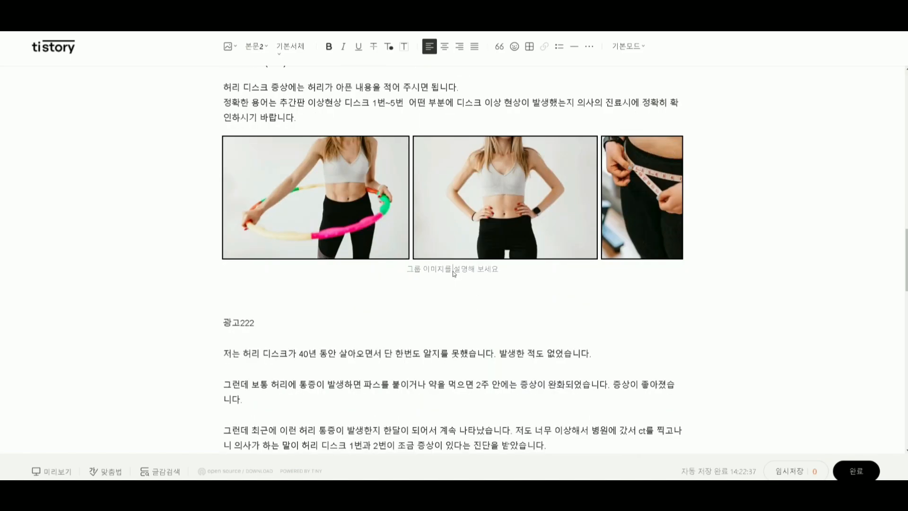
scroll(451, 268, "up", 2)
left_click(450, 375)
type("허리 디스크 증상")
Check the alternative text of the tape-measure and hands-on-hips photos in section 2-1's group.
scroll(407, 308, "down", 10)
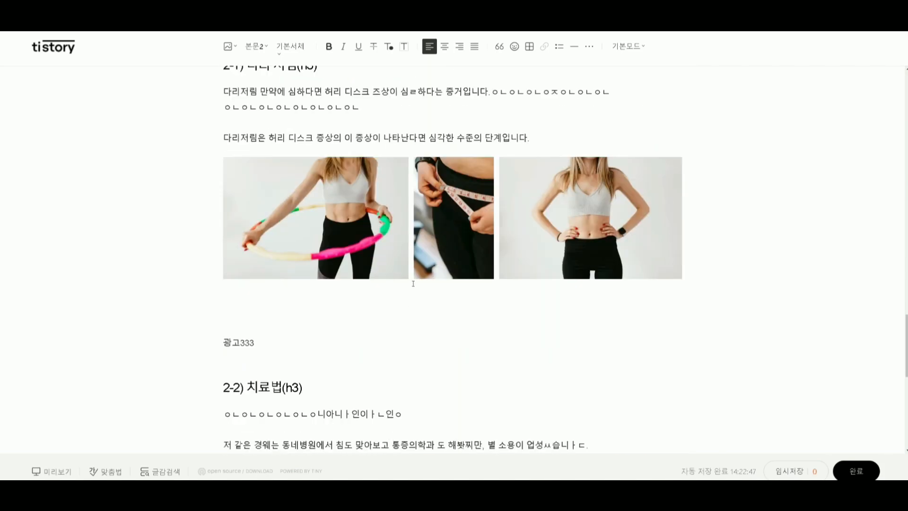
scroll(287, 220, "up", 5)
left_click(287, 218)
scroll(341, 420, "down", 5)
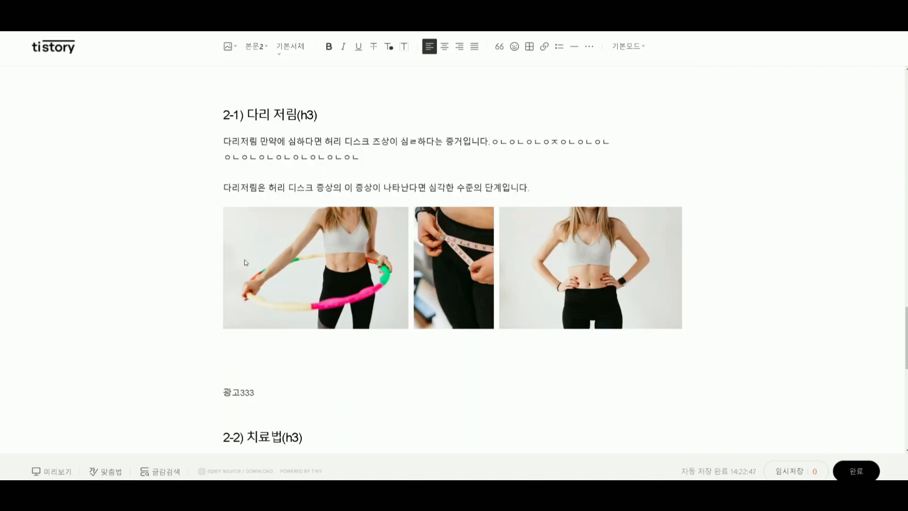
left_click(363, 207)
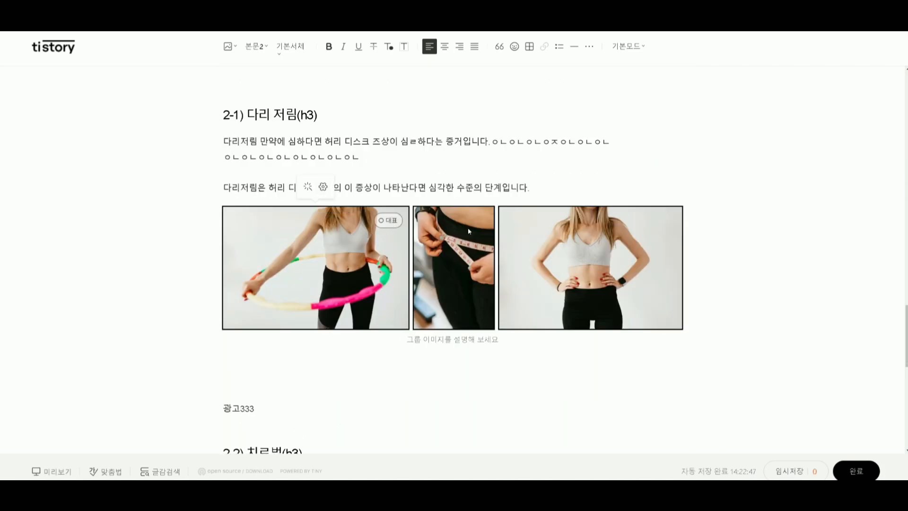
left_click(461, 187)
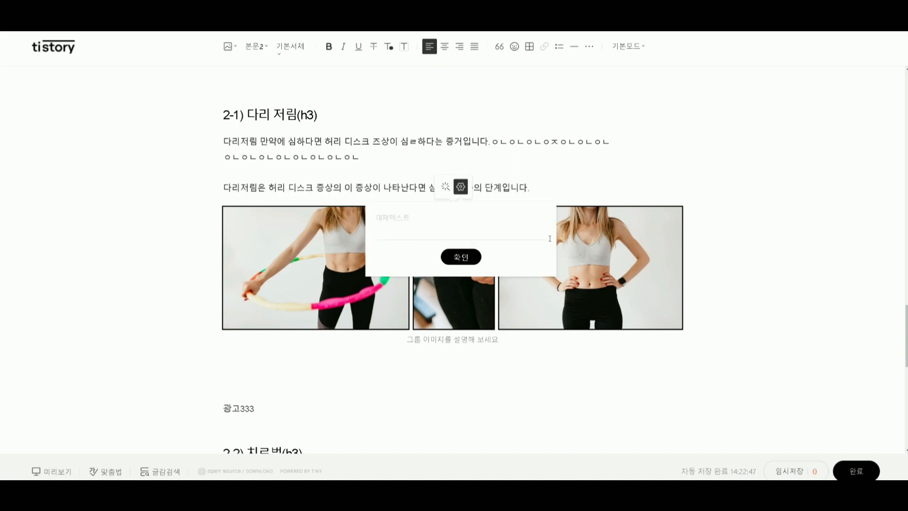
left_click(615, 216)
left_click(598, 187)
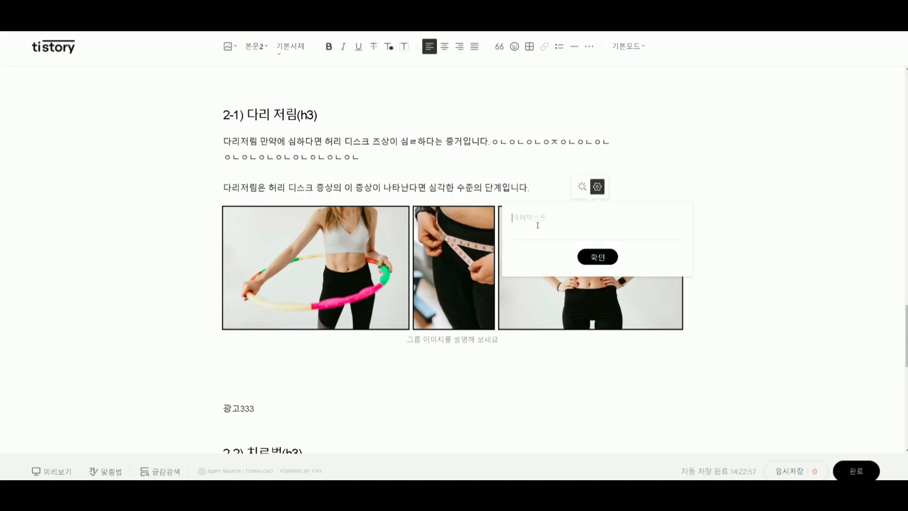
Caption the photo group in section 2-1 as 허리 다리저림 증상.
left_click(466, 343)
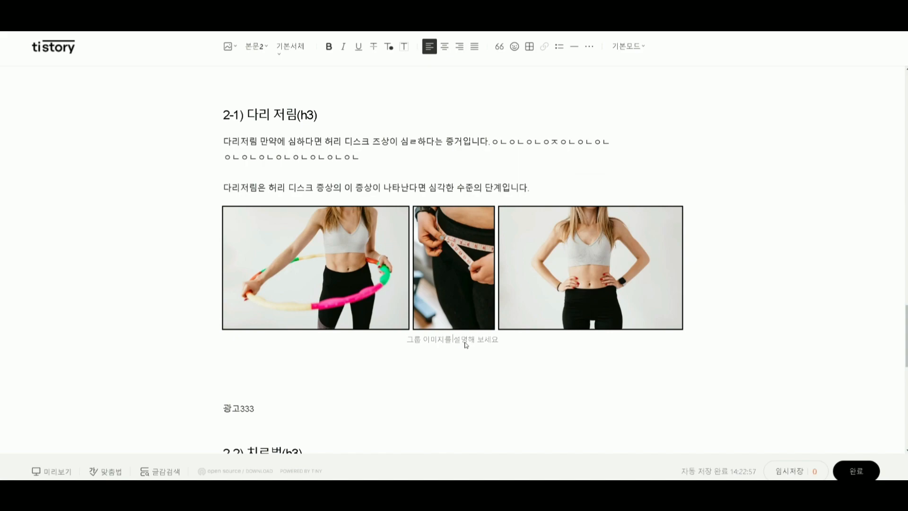
type("허리 다리저림 증상")
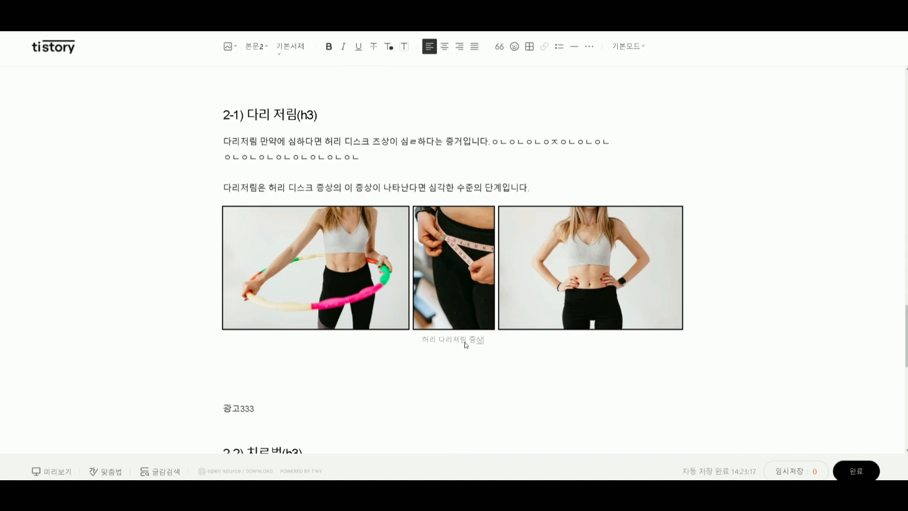
Count the characters of the entire post by pasting its text over the existing text in Naver's character counter, and return to the editor.
scroll(465, 344, "down", 7)
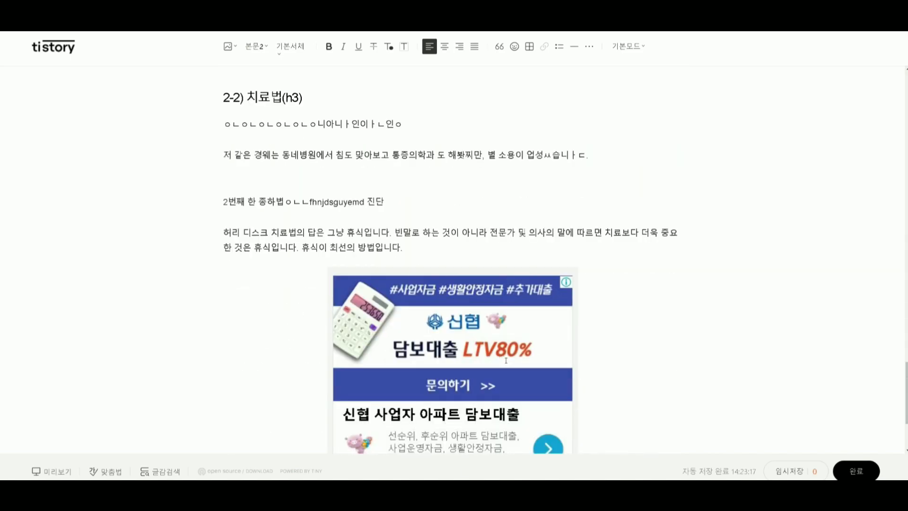
scroll(507, 363, "up", 20)
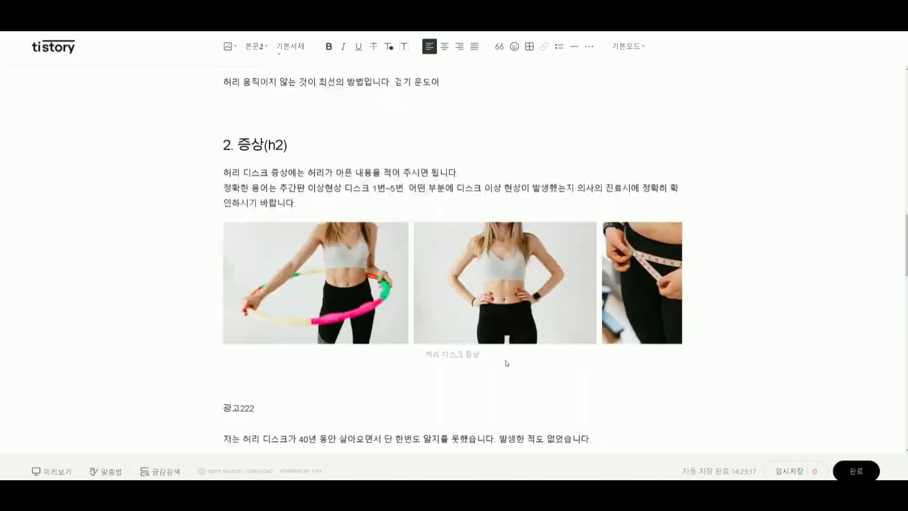
scroll(507, 363, "up", 6)
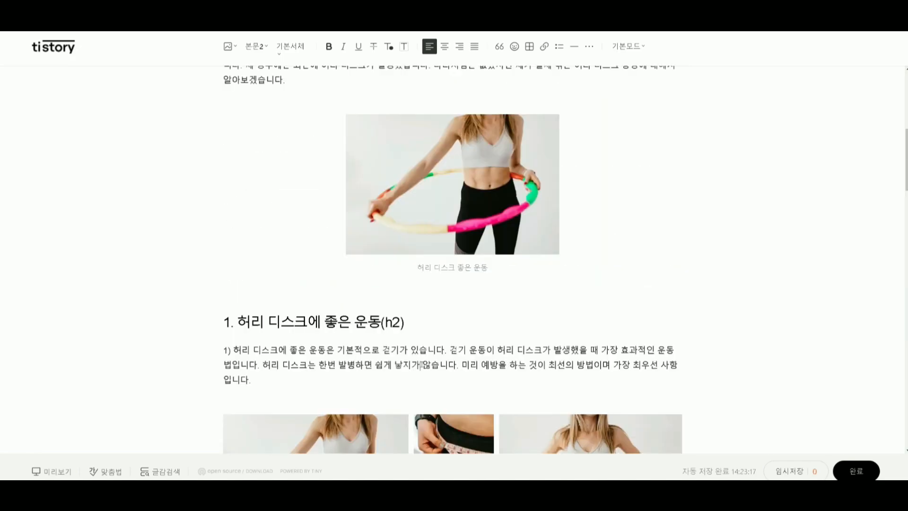
key("ctrl+a")
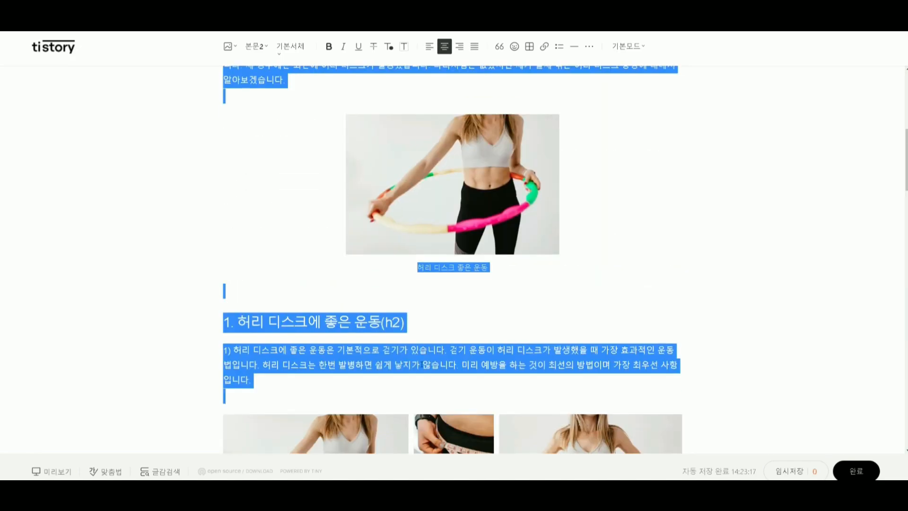
key("ctrl+Tab")
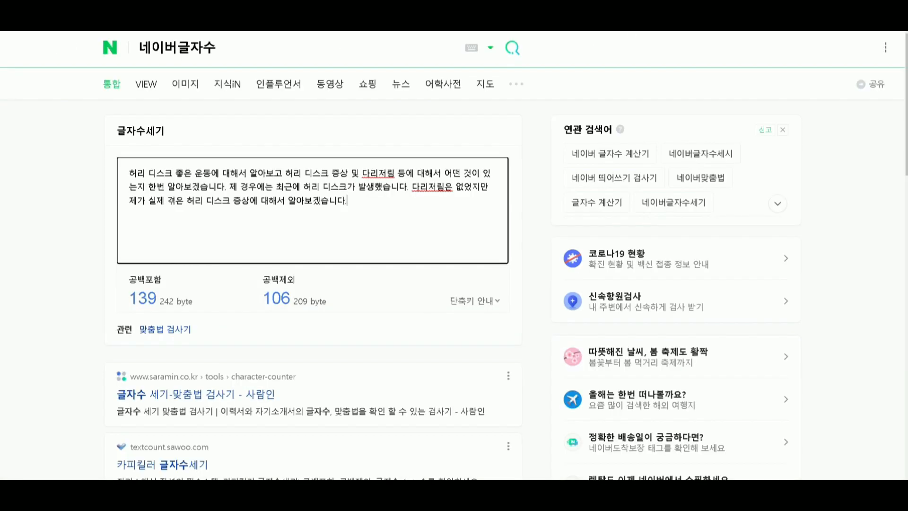
key("ctrl+a")
key("ctrl+v")
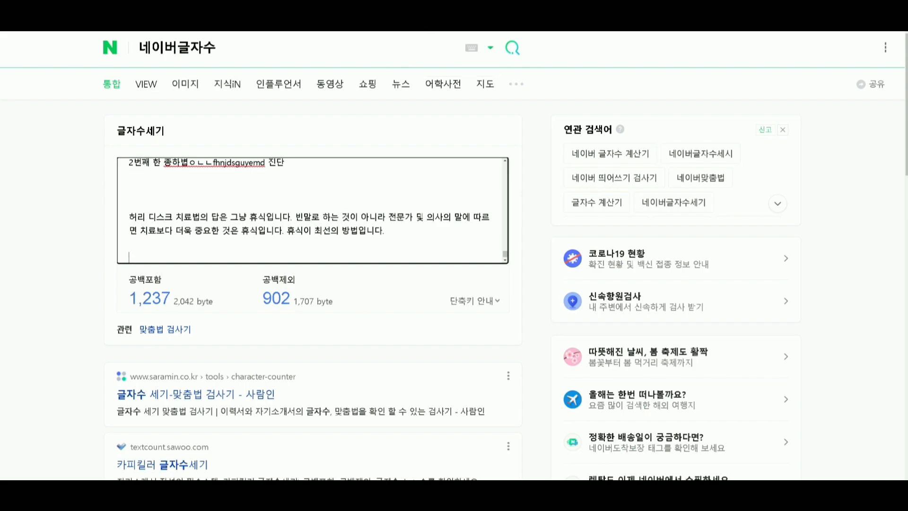
key("alt+Tab")
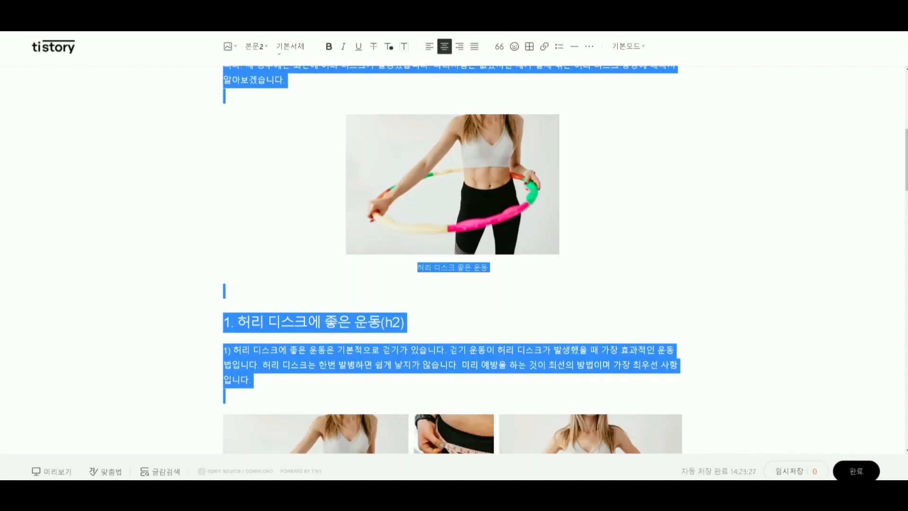
Review the post's text, photo groups and ad placeholders from the introduction through section 2-2.
left_click(227, 317)
scroll(346, 312, "up", 4)
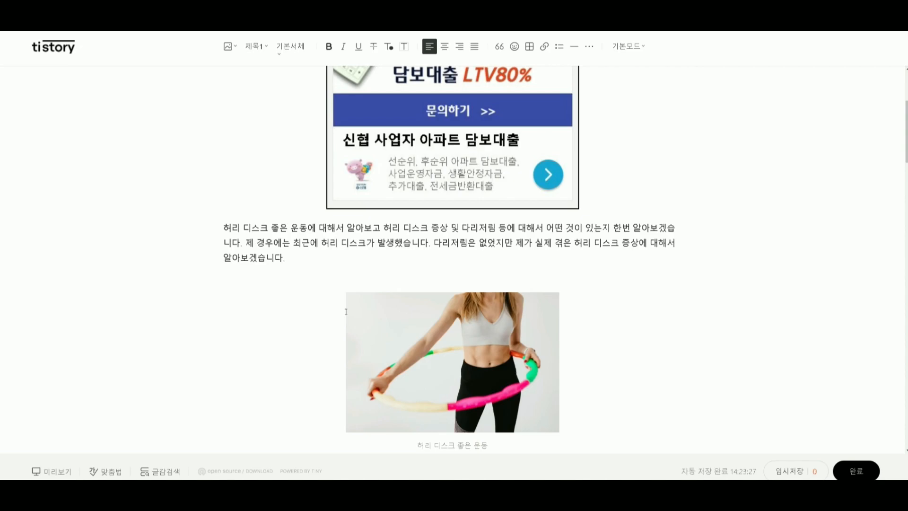
left_click(304, 259)
scroll(310, 300, "down", 12)
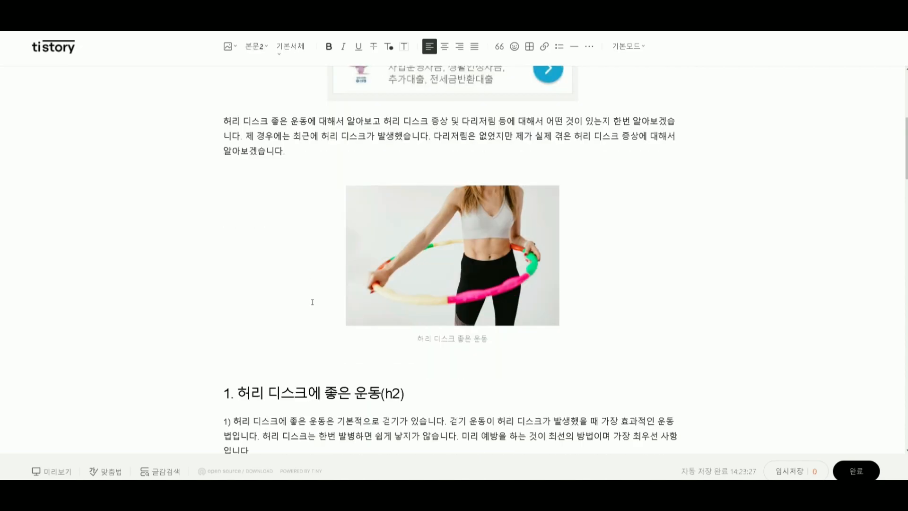
scroll(312, 302, "down", 9)
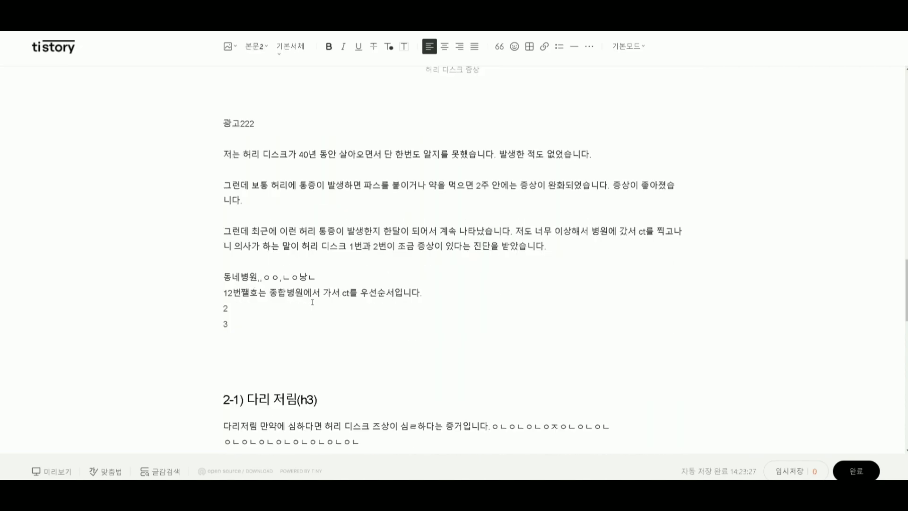
scroll(312, 302, "down", 12)
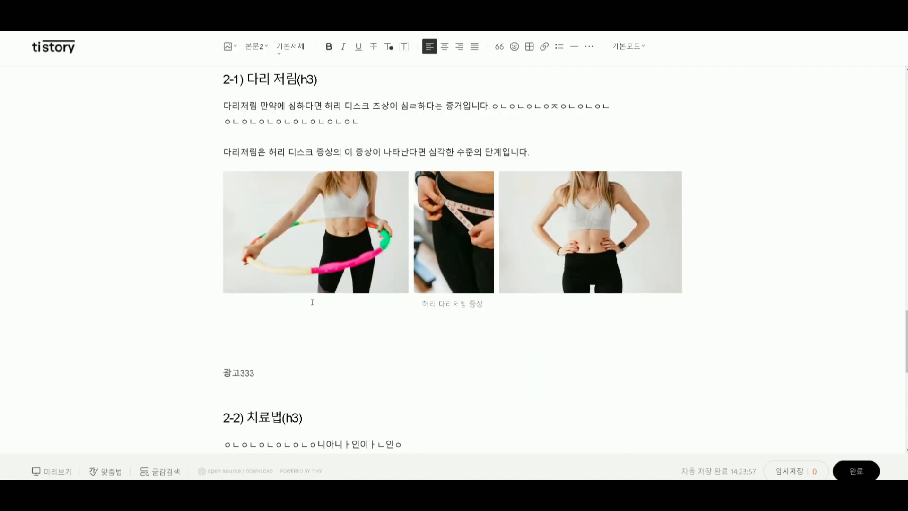
scroll(312, 301, "down", 3)
scroll(313, 302, "up", 15)
scroll(312, 302, "up", 2)
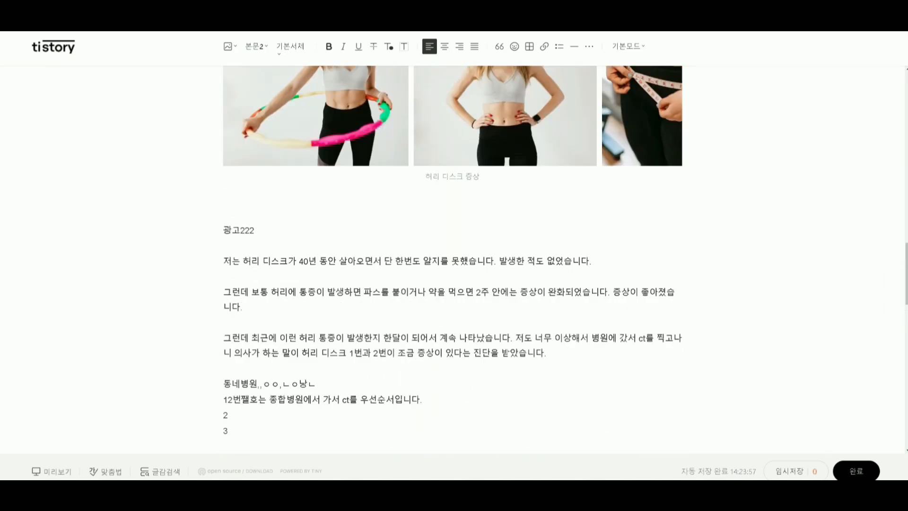
Recheck the introduction's hula-hoop photo and the captioned photo groups in sections 1, 2 and 2-1.
key("ctrl+Tab")
key("ctrl+shift+Tab")
scroll(318, 365, "up", 10)
scroll(319, 364, "up", 5)
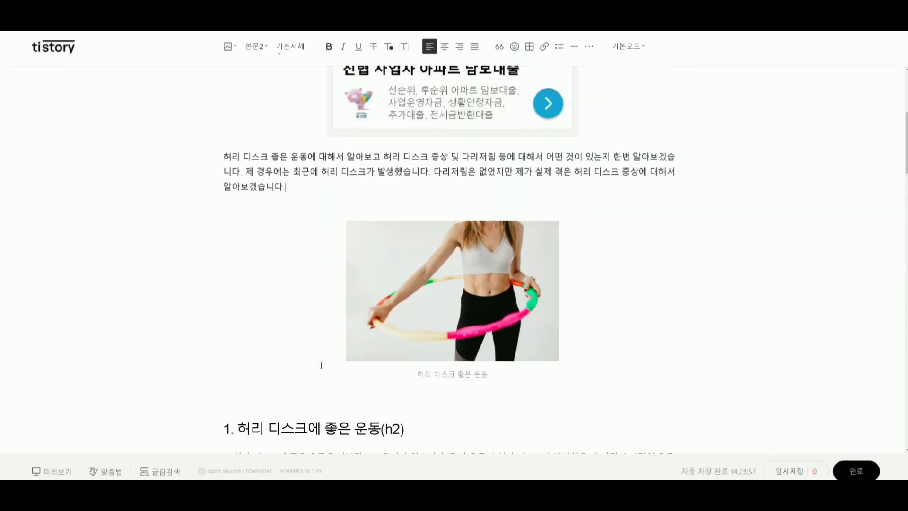
scroll(321, 365, "down", 1)
left_click(499, 323)
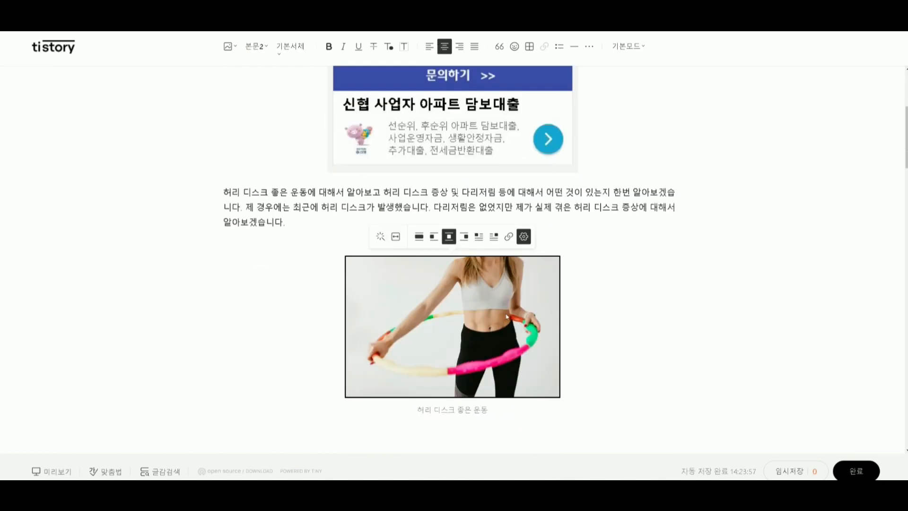
scroll(565, 345, "down", 5)
scroll(584, 351, "down", 3)
scroll(584, 351, "down", 10)
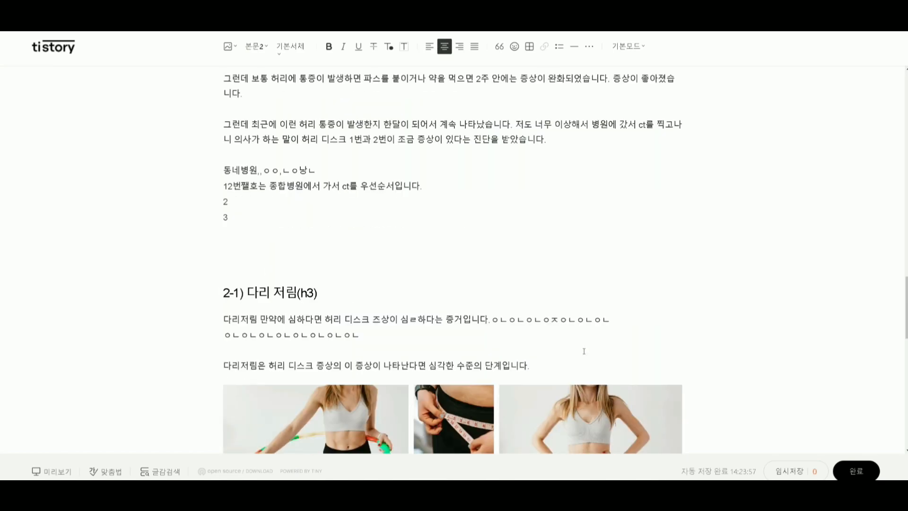
scroll(608, 334, "down", 6)
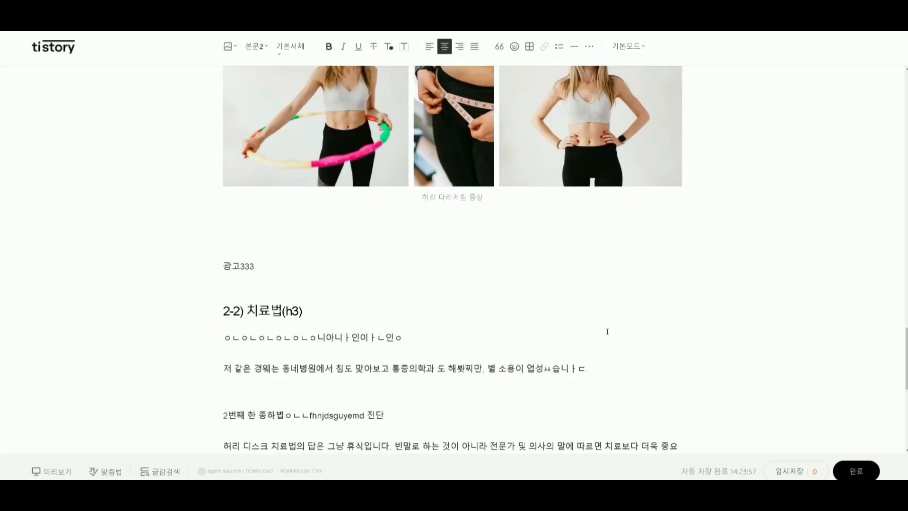
scroll(608, 331, "up", 20)
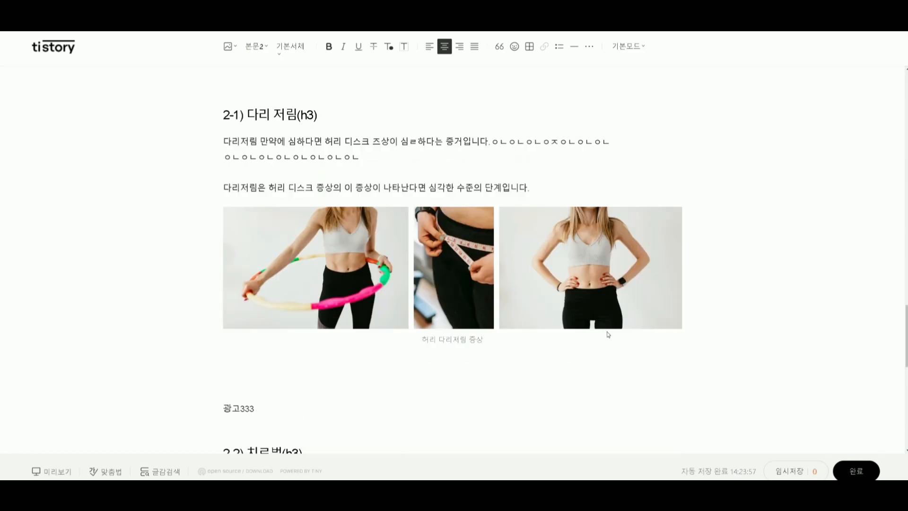
scroll(607, 332, "up", 10)
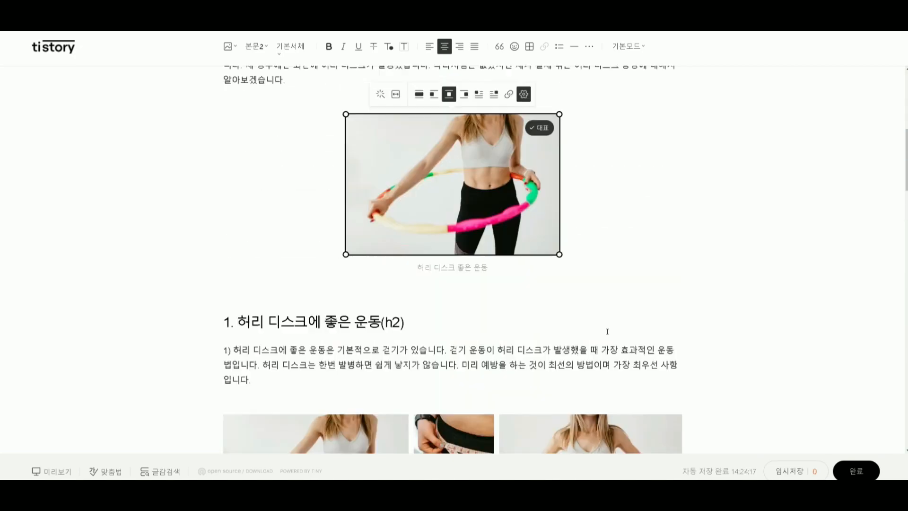
scroll(607, 331, "down", 12)
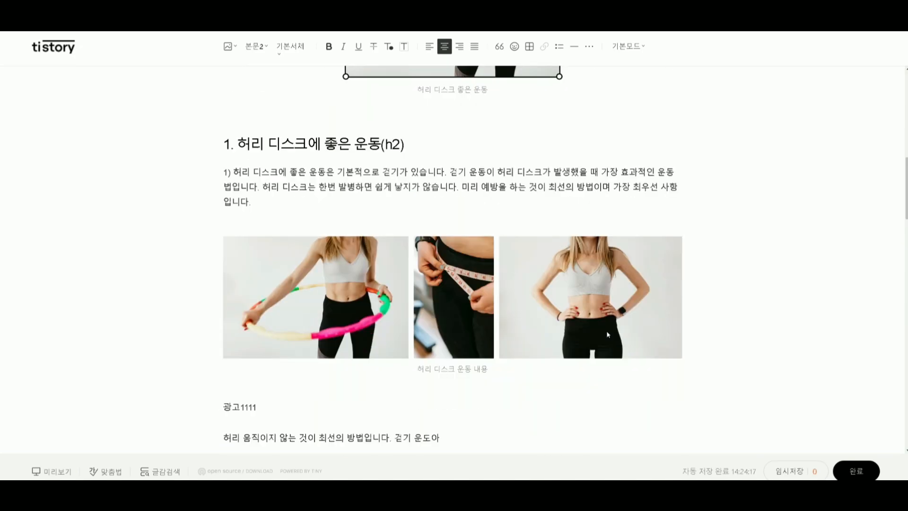
scroll(438, 263, "up", 2)
Rewrite the ad placeholder below section 1's photo group as 광고111 and remove the blank line above it.
left_click(246, 187)
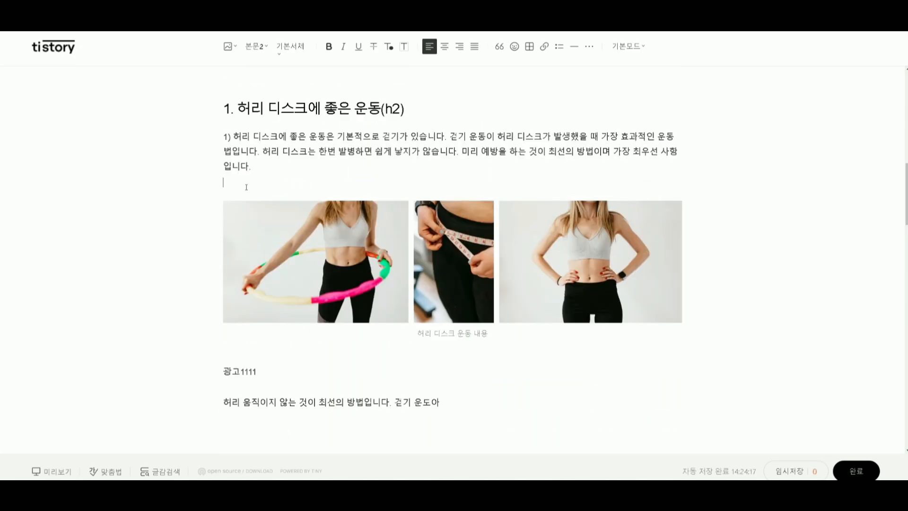
left_click(278, 369)
left_click(287, 344)
key("BackSpace")
left_click_drag(286, 343, 198, 360)
type("광ㄱㅗ1234")
key("BackSpace")
key("BackSpace")
key("BackSpace")
type("11")
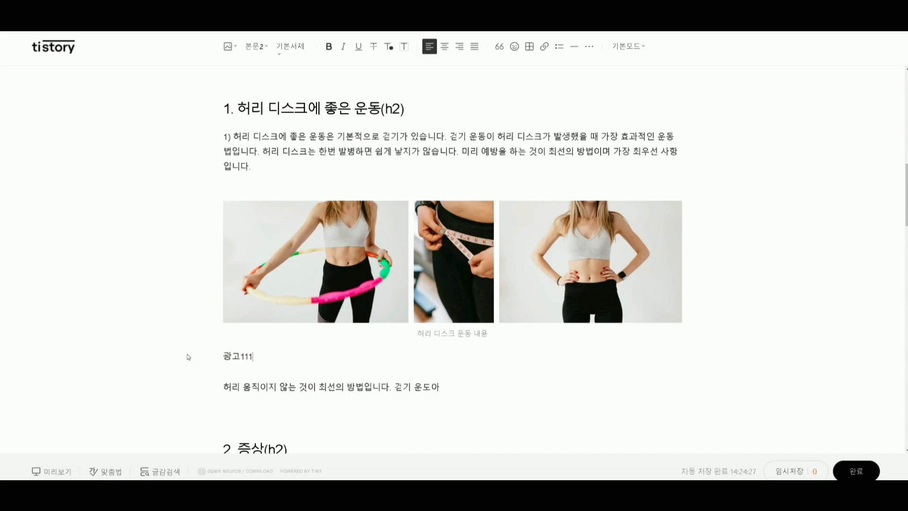
left_click(307, 254)
left_click(254, 374)
left_click(266, 373)
left_click(264, 362)
left_click_drag(283, 357, 175, 361)
left_click(284, 357)
left_click_drag(298, 357, 164, 361)
Add the sentence 제대로된 문맥을 만들어야 됩니다. below the 광고111 placeholder, separated by a blank line.
left_click(268, 368)
key("Return")
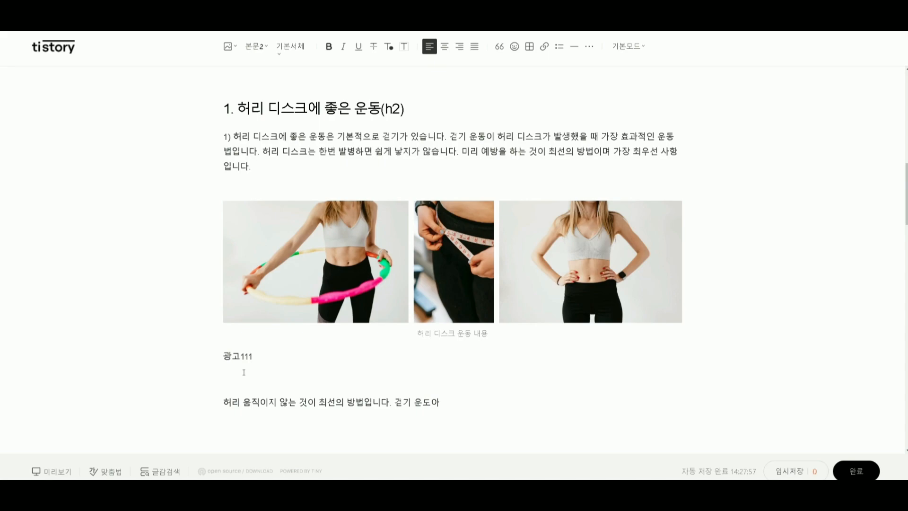
key("Return")
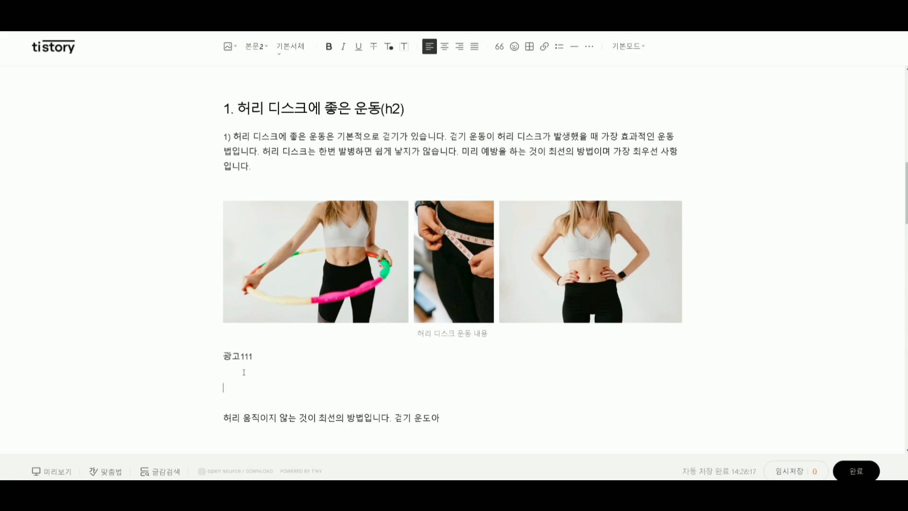
type("제대로도")
type("된 문매")
type("맥을 ")
type("만들어야 ㄷ")
type("됩니다.")
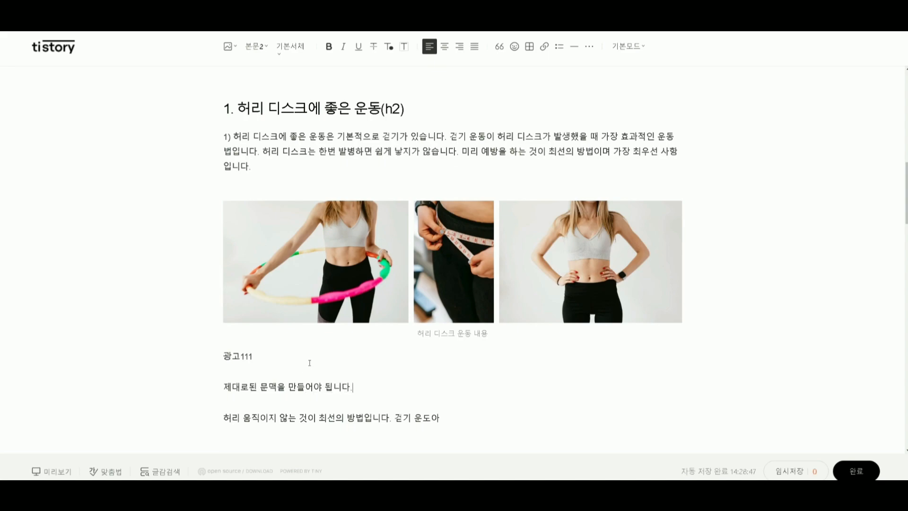
left_click_drag(309, 363, 165, 354)
left_click(209, 338)
left_click(234, 383)
left_click_drag(401, 392, 196, 392)
Append 문맥= 글에 나타난 앞뒤의 연결= 글이 맺고 있는 줄기를 말합니다. to the new sentence below 광고111 and start a new line.
left_click(440, 399)
type("문맥= 글에 나타난")
type(" 아ㅍ뒤의 연ㄱ")
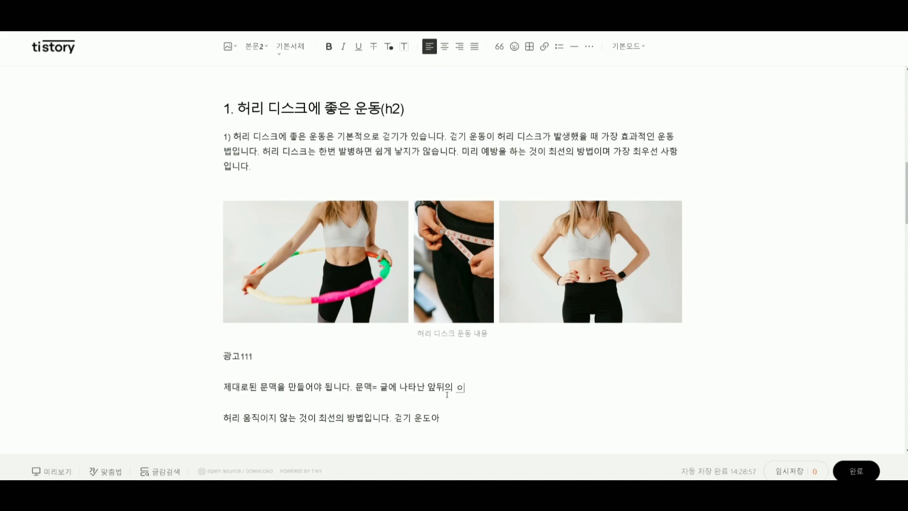
type("ㅕㄹ= 글이 맺고 있는")
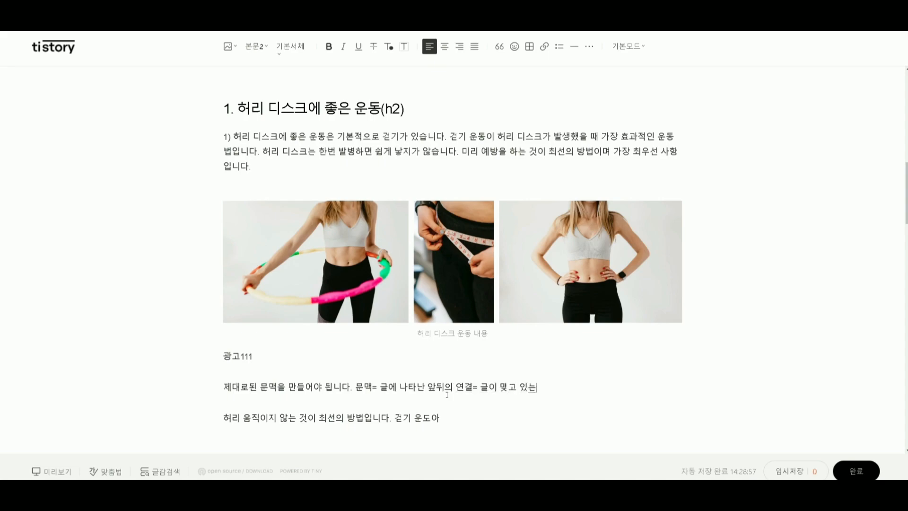
type(" 줄기를 말합니다.")
key("shift+Return")
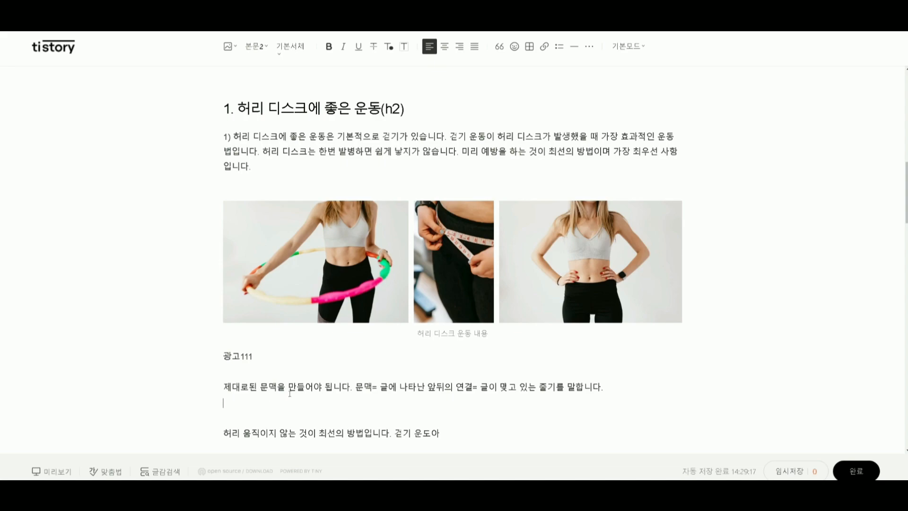
Write 허리디스크 below the 문맥 sentence under the 광고111 placeholder, separated by a blank line.
left_click(686, 401)
left_click(268, 372)
key("Return")
type("허리디스크")
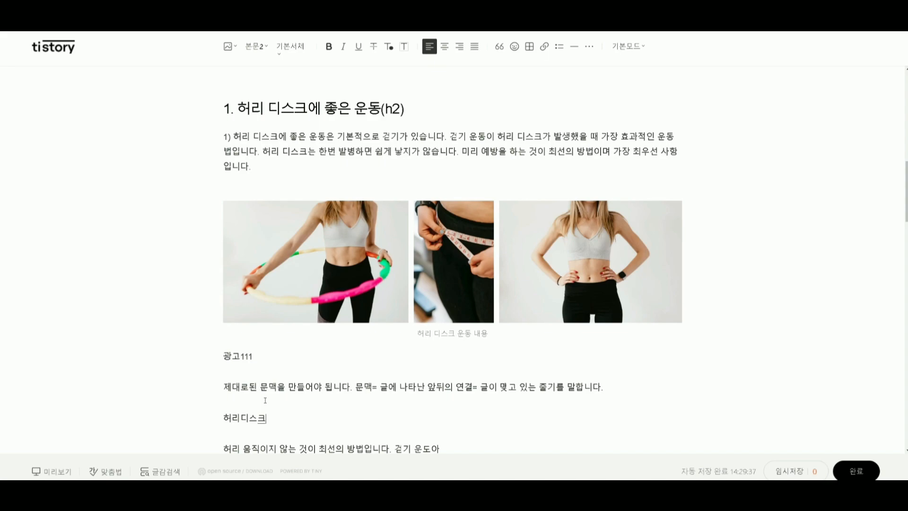
Move the 허리디스크 text to just below the 광고111 placeholder and insert a blank line above 광고111.
left_click_drag(323, 424, 146, 418)
key("ctrl+c")
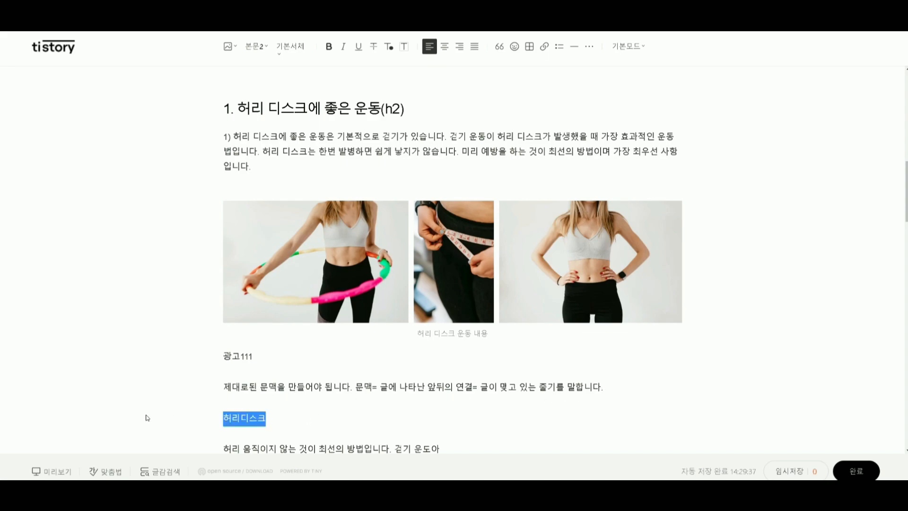
left_click_drag(244, 418, 242, 339)
left_click(222, 356)
key("Return")
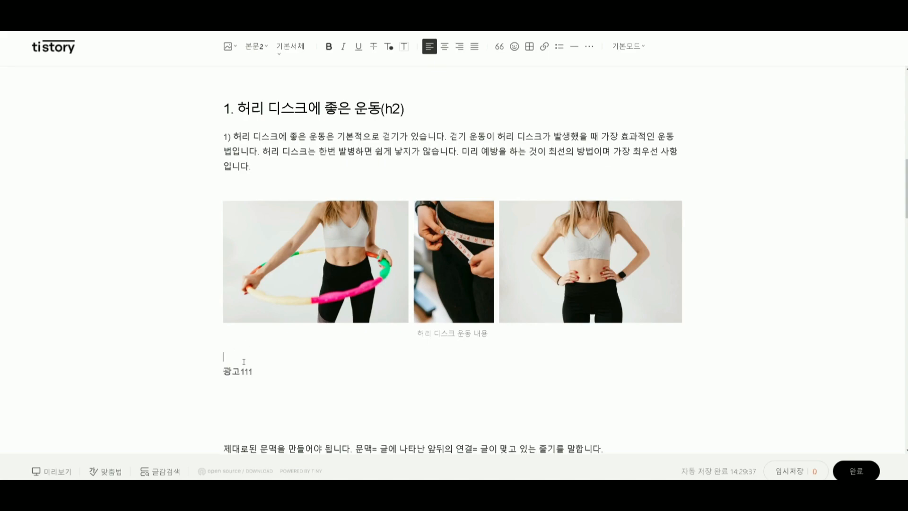
left_click(236, 399)
key("ctrl+v")
Continue 허리디스크 with 는 사람에게 가장 중요합니다. 이 중요한 것이 바로 블로그에서는 글쓰기입니다. and start a new line.
type("는 사람에")
type("게 가장 중요")
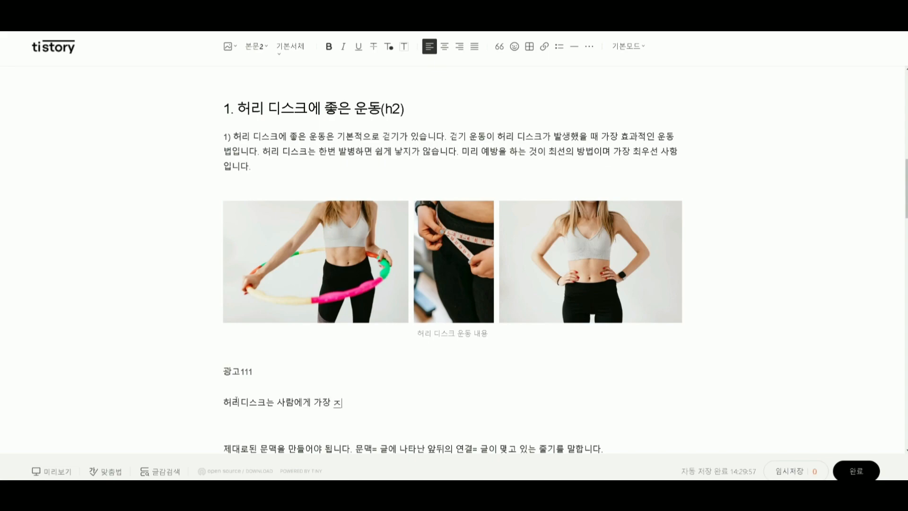
type("합니다. 이 중용")
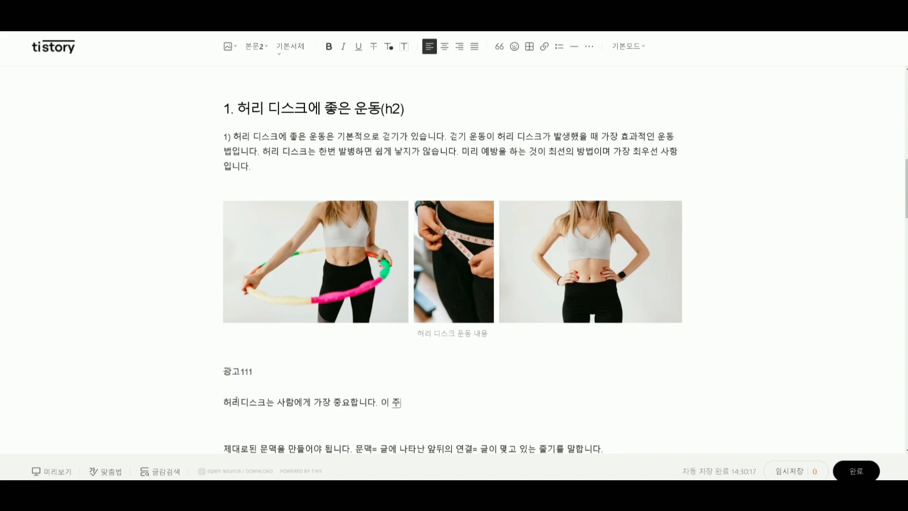
type("한 것이 바로 블로그에서는")
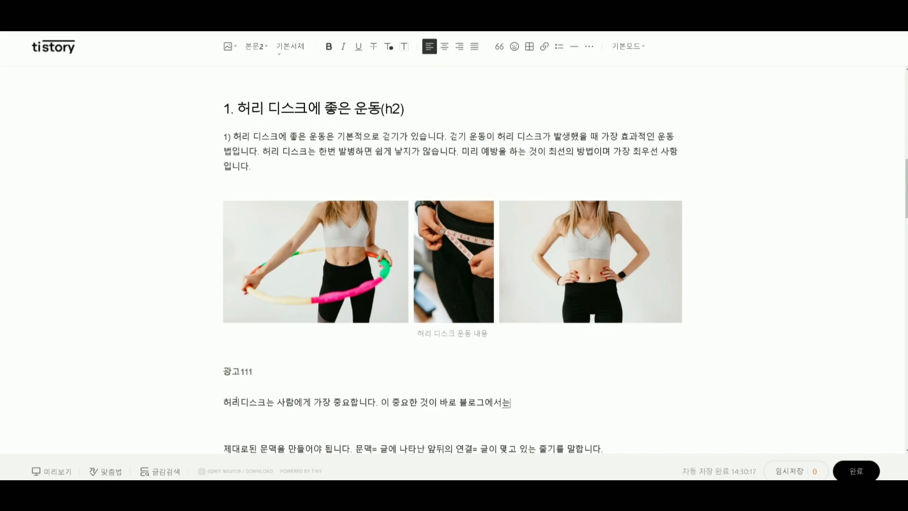
type(" ㄱ글쓰기입니다.")
key("Return")
Begin the example sentence with 예를 들어서 허리가 평소에 튼튼하다고 할지라도 계속 충격을 가하거나.
type("예를 들어서 허리가")
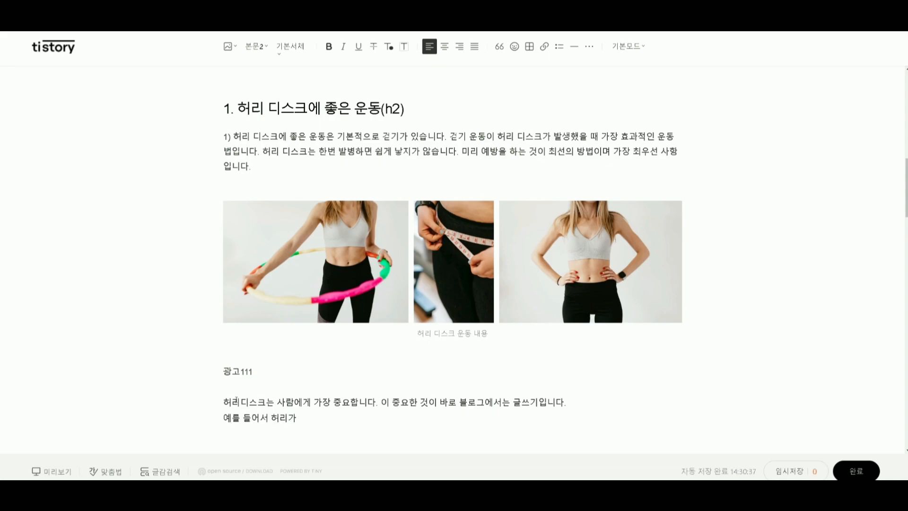
type(" 평송")
type("에 트")
type("튼하")
type("다고 할지랍")
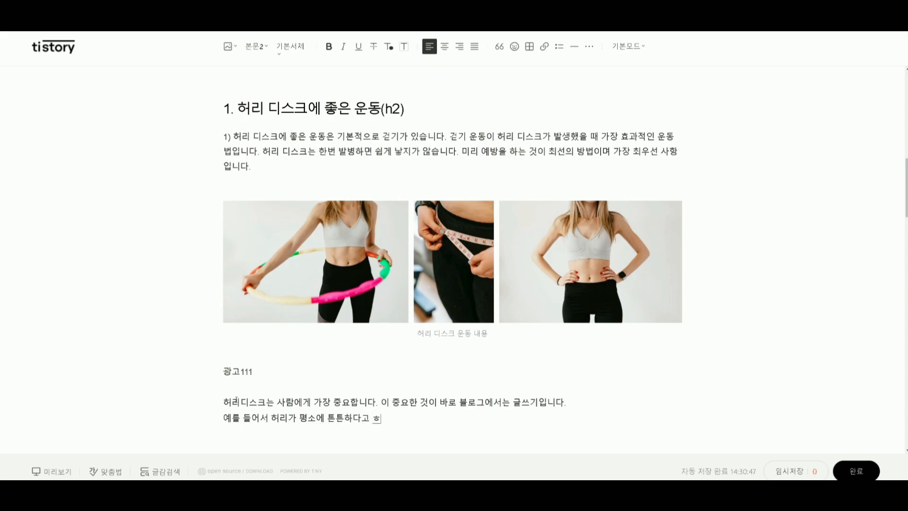
type("도 계속 충겨")
type("을 가하거내")
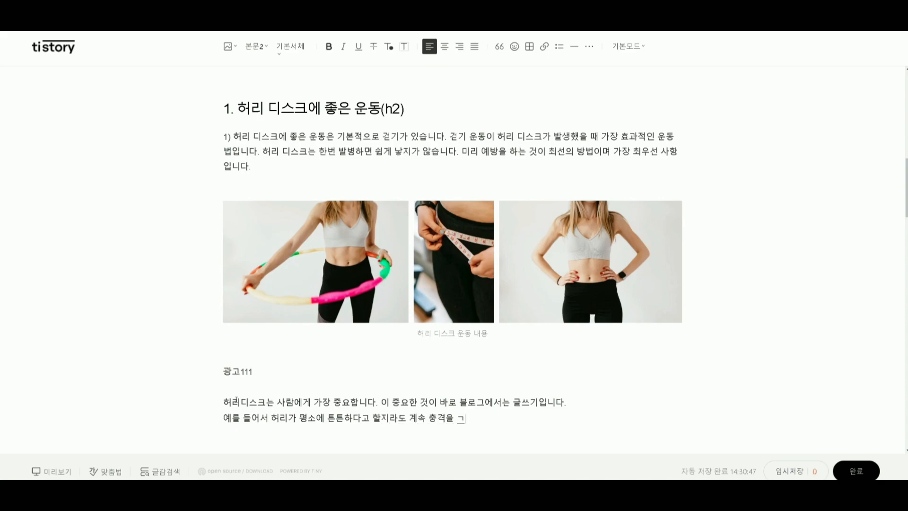
Finish the example sentence with 위아래 심한 압박을 가하게 된다면 허리는 디스크가 발생하게 되어 있습니다.
type("위아래 심한 ")
type("압박을")
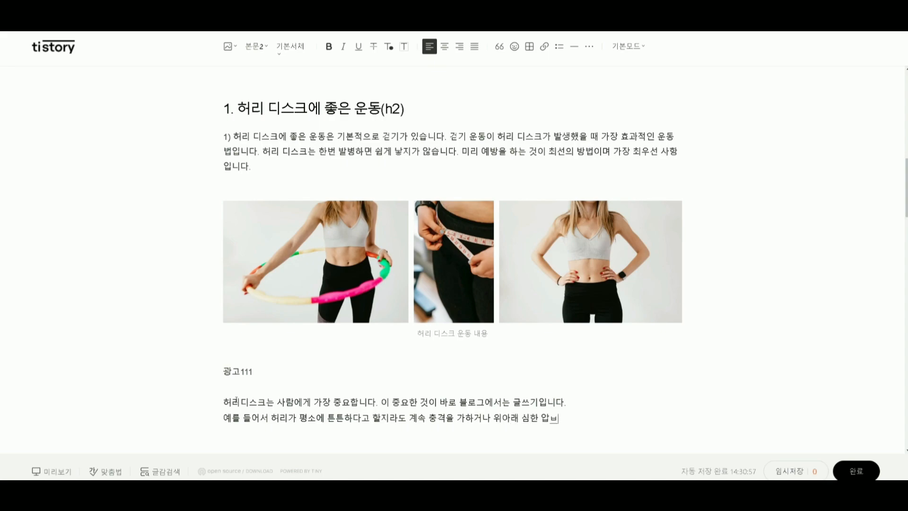
type(" 가하게 된다면 허")
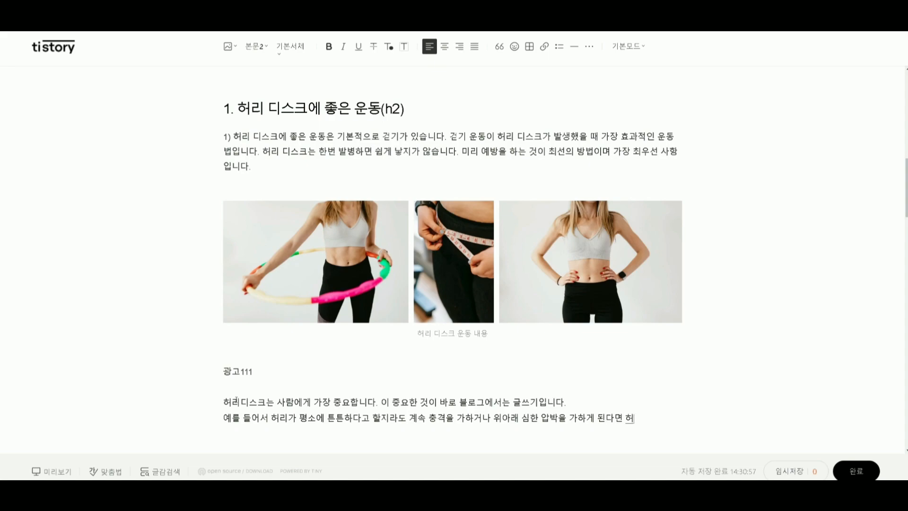
type("리는 디스크가 발")
type("생하게 되어 ㅇ")
type("있습니다.")
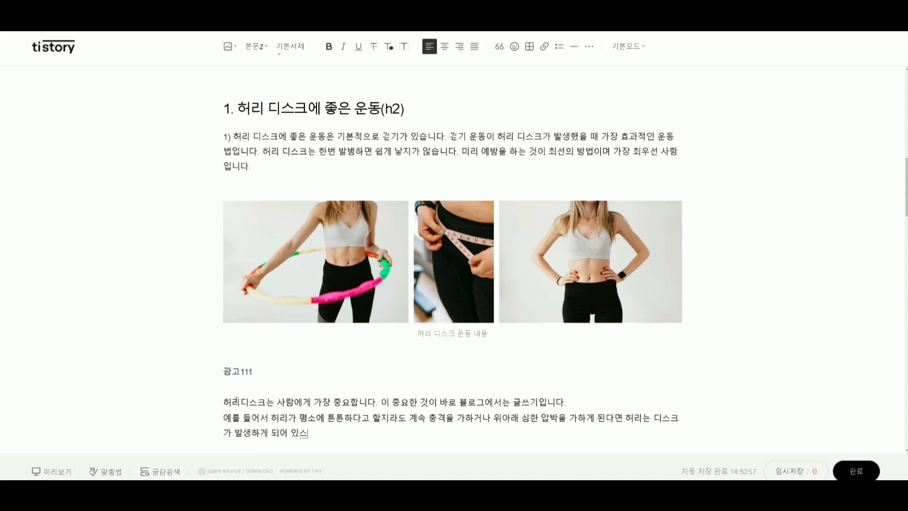
key("Return")
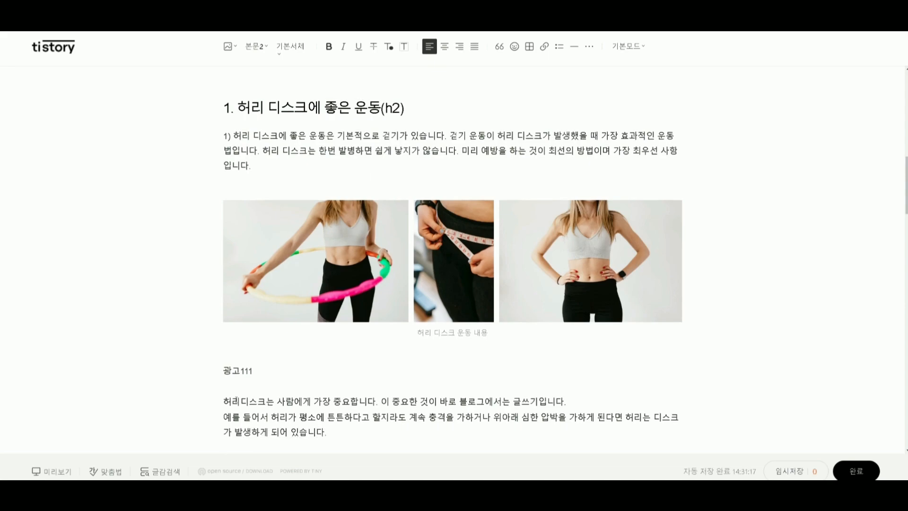
Start a paragraph after a blank line with 그래도 그나마 평소에 운동을 꾸준하게 한 분이라면.
key("Return")
type("그래도 근")
type("나마")
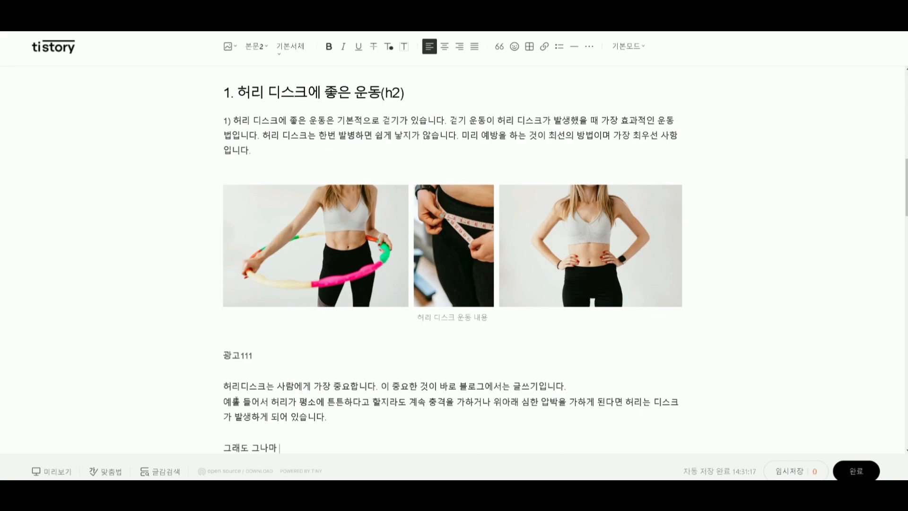
type(" 평소에 운드동을 꾸준하게 한 분")
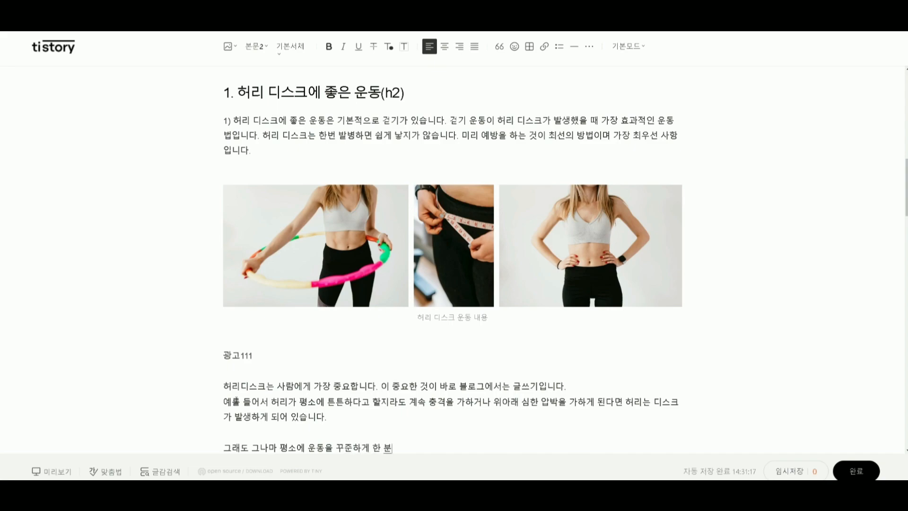
type("이라면 허")
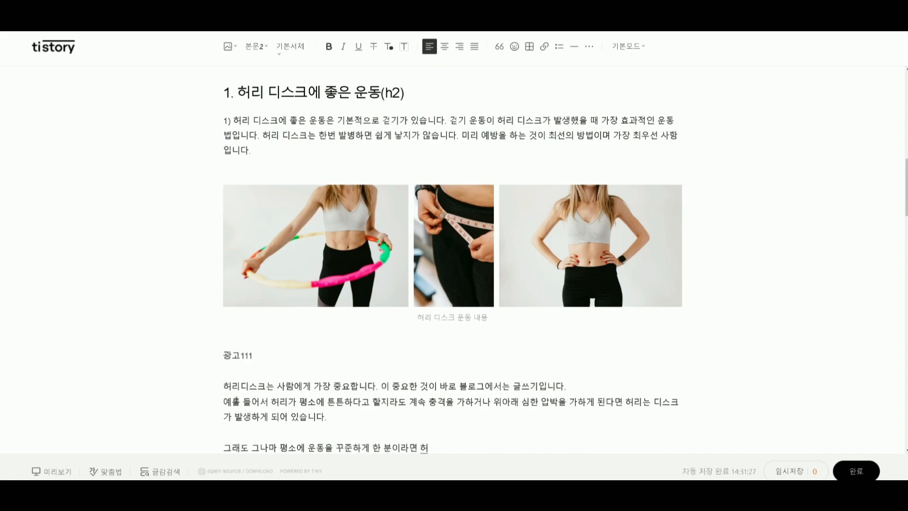
type("리에 가해지")
type("는 충격이나")
type(" 압박을 ㄱ")
type("견뎌내는 웨")
type("원동ㄹ")
type("력이 됩니다.")
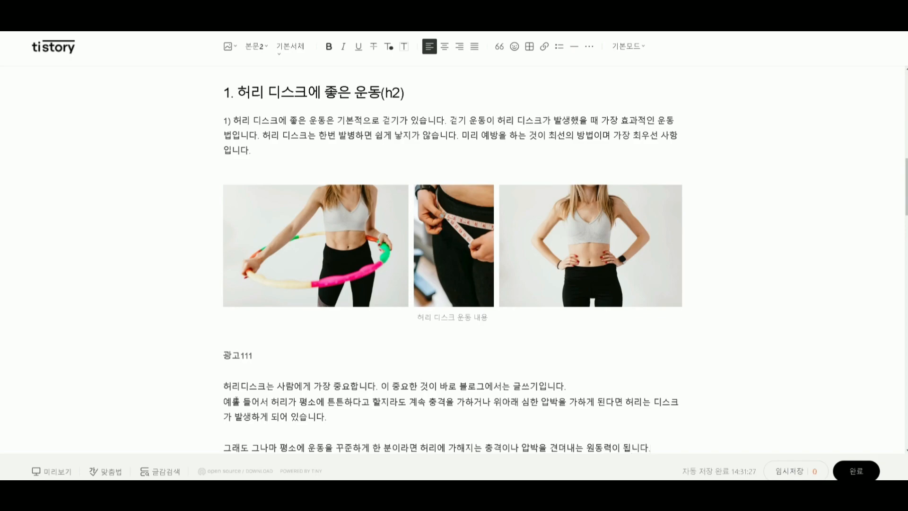
Start another paragraph after a blank line with 블로그를 허리 디스크에 대입해서 설명을 한다면.
key("Return")
key("Return")
type("블로그를")
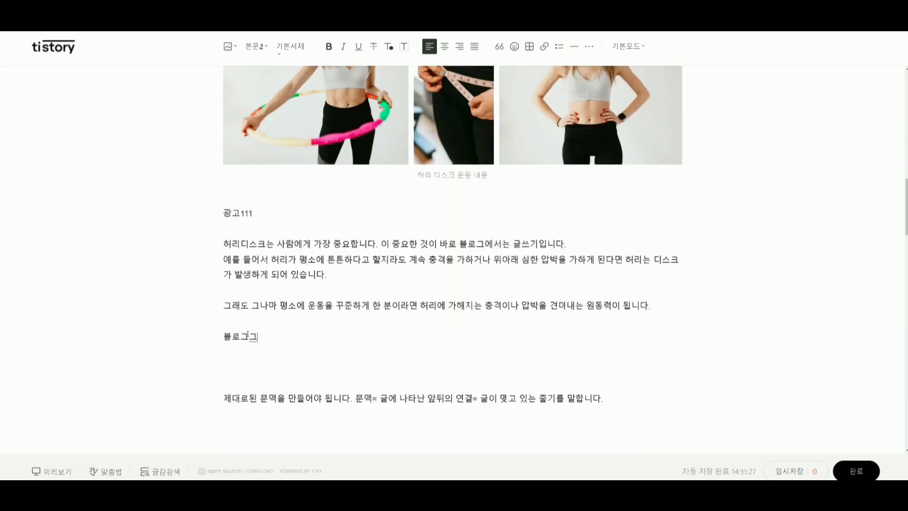
type(" 허리 디스크")
type("에 대입해서 ㅅ")
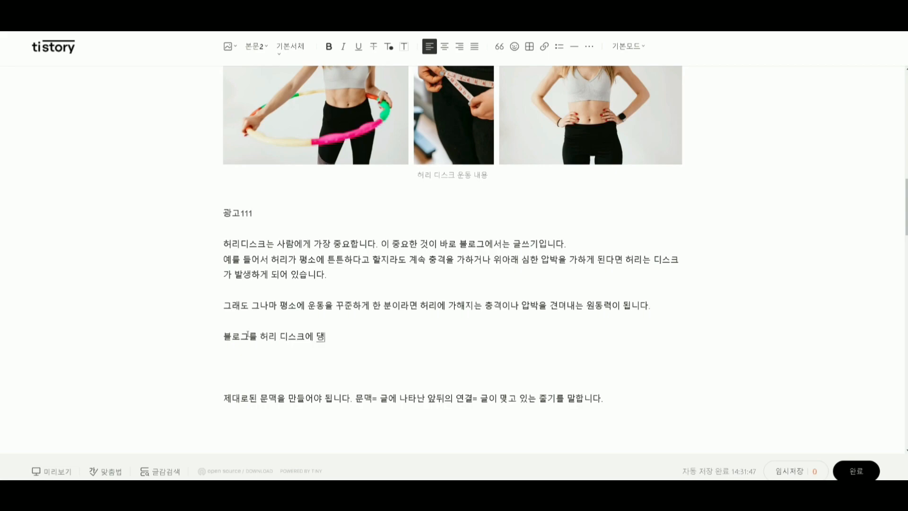
type("설명을")
type(" 한다면 블로")
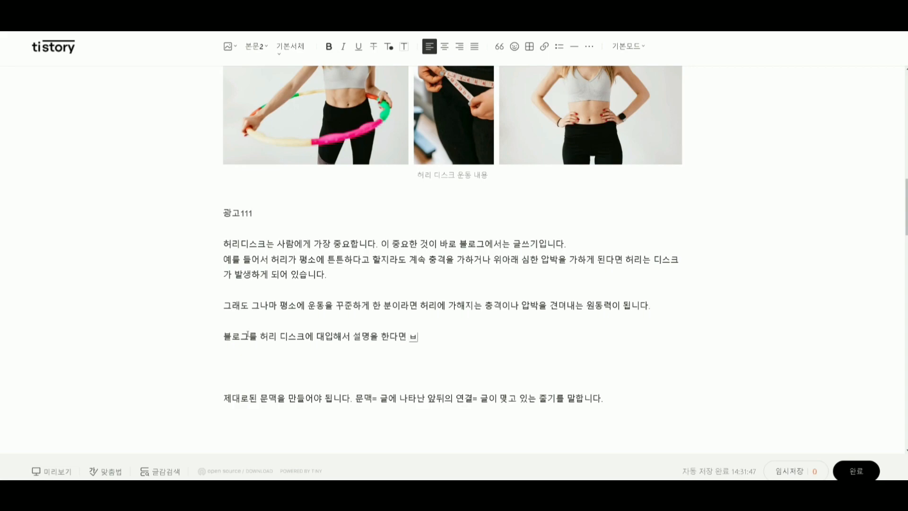
type("그에 기본적이")
type("ㄴ 내용잉 ㅓㅆ")
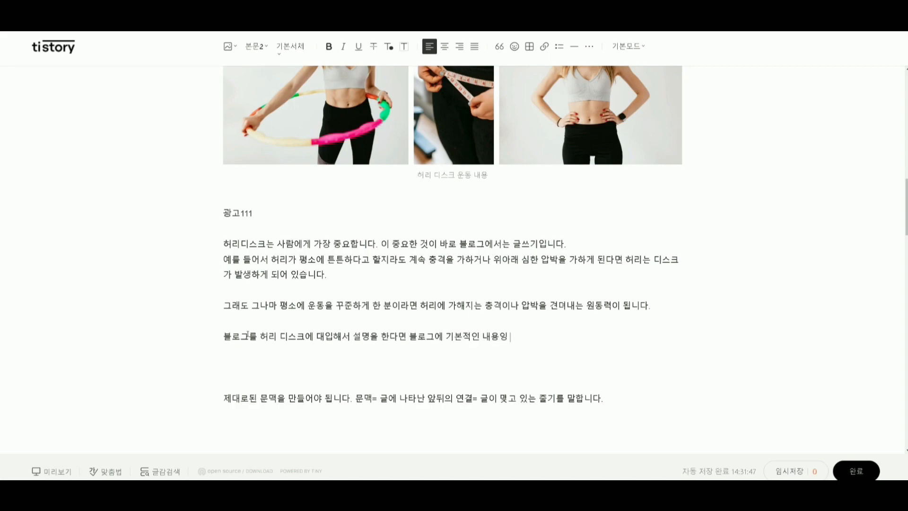
type("고 글쓰기도 제대로 되")
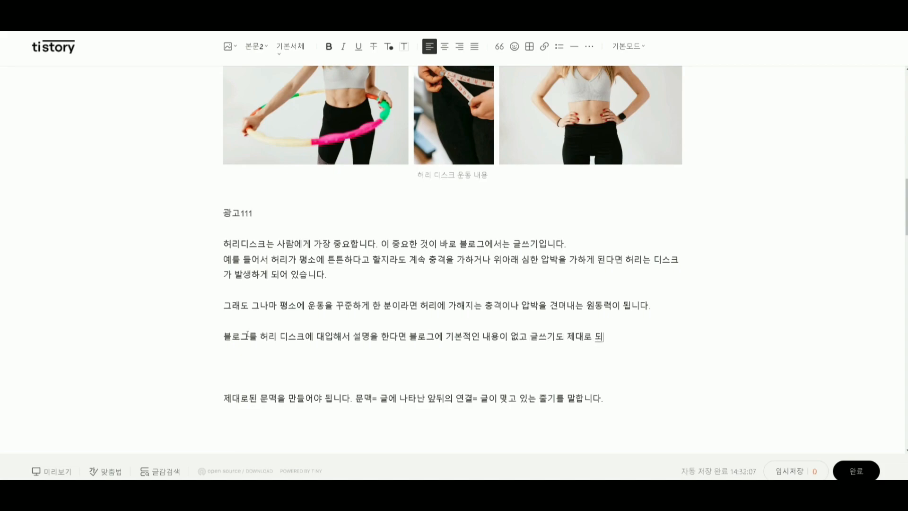
type("엉있찌 않고 (허리 운동안")
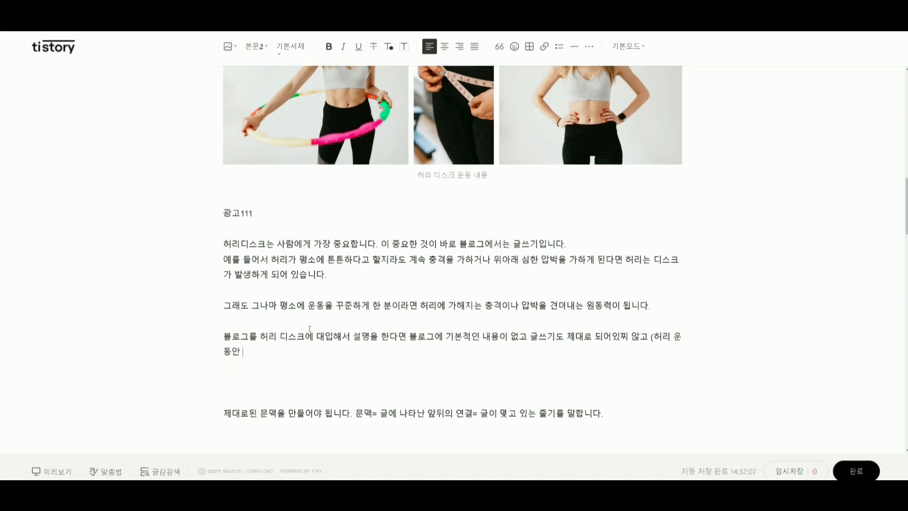
Review the example sentence about impact and pressure, and continue the blog comparison with 충격 이슈 키워드 또는 위험키워드.
left_click_drag(409, 259, 511, 260)
left_click_drag(566, 259, 717, 264)
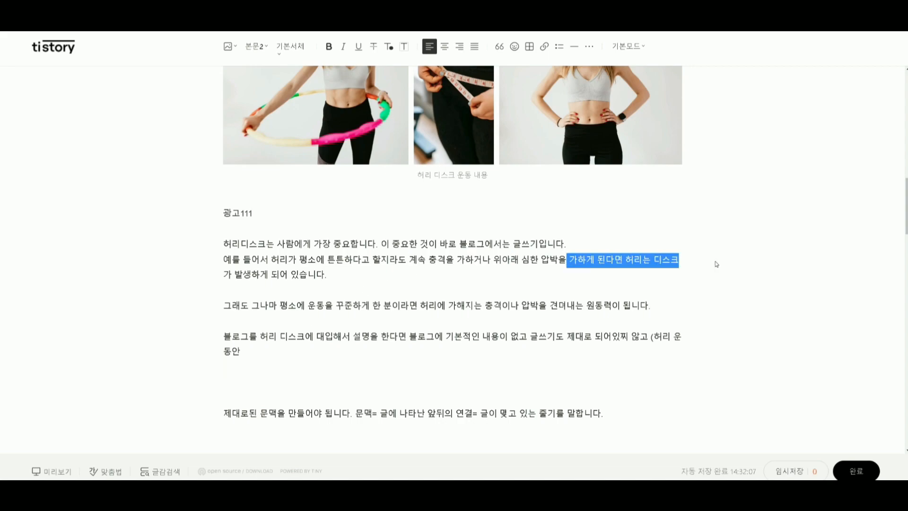
left_click(259, 355)
type("충격 이")
type("슈 키워드")
type(" 또는")
type(" 위허")
type("키워드 ")
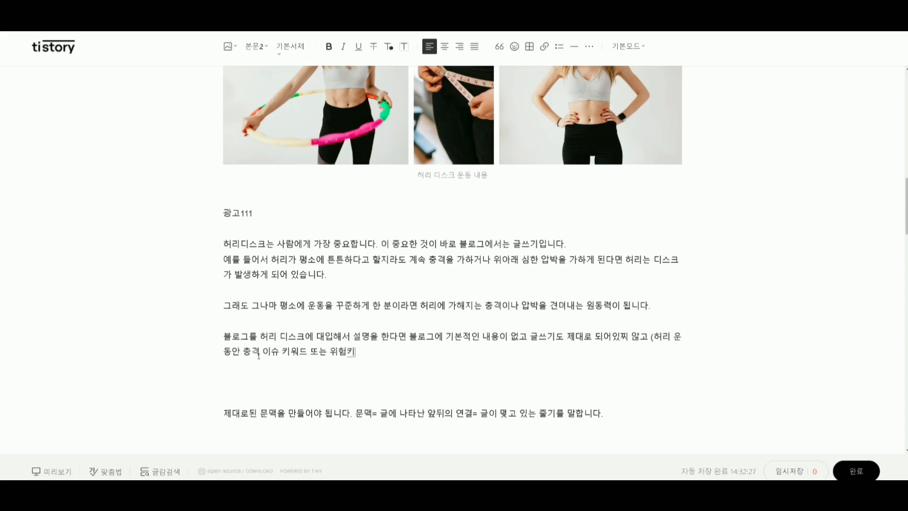
type(", 꼼수 개은 내용을 블로그")
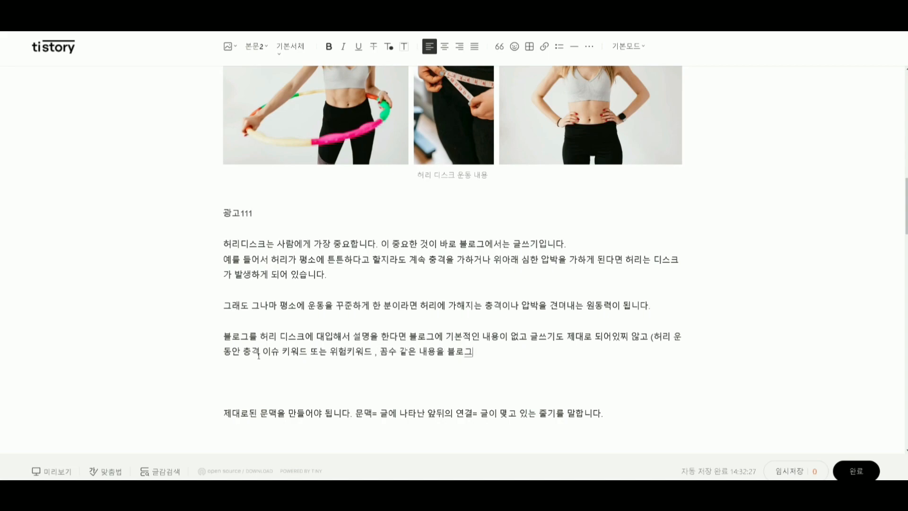
type("에 계속 압박을 가하게 ㄷ된")
Extend the blog comparison with , 꼼수 같은 내용을 블로그에 계속 압박을 가하게 된다면 블로그는 그냥.
key("BackSpace")
type("된다면 블로그는 그냥 스스")
key("BackSpace")
key("BackSpace")
key("BackSpace")
key("BackSpace")
key("BackSpace")
type("그냥")
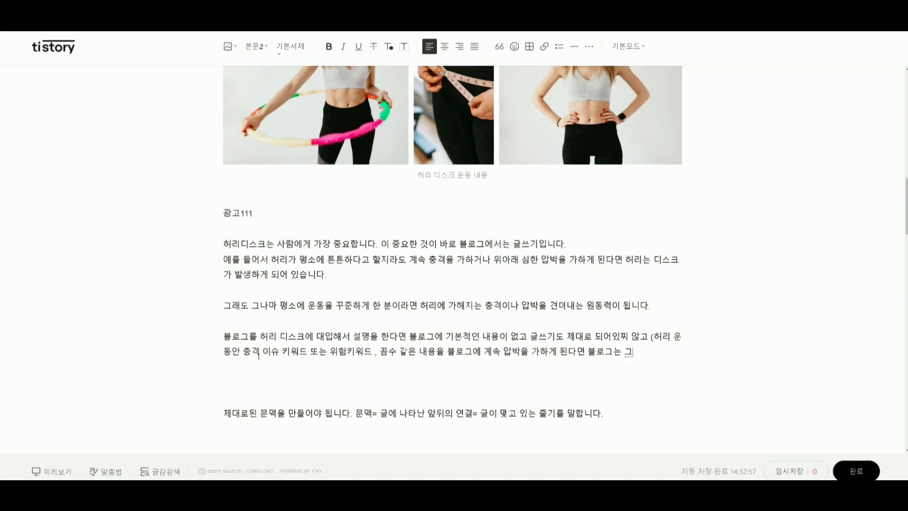
type(" 넘어져")
End the blog comparison paragraph with 디스크가 파열되느ㅜㄴ 거싱.
key("BackSpace")
key("BackSpace")
key("BackSpace")
key("BackSpace")
key("BackSpace")
type("디스크가 파여")
type("ㄹ되ㄴㅜㄴ 거싱")
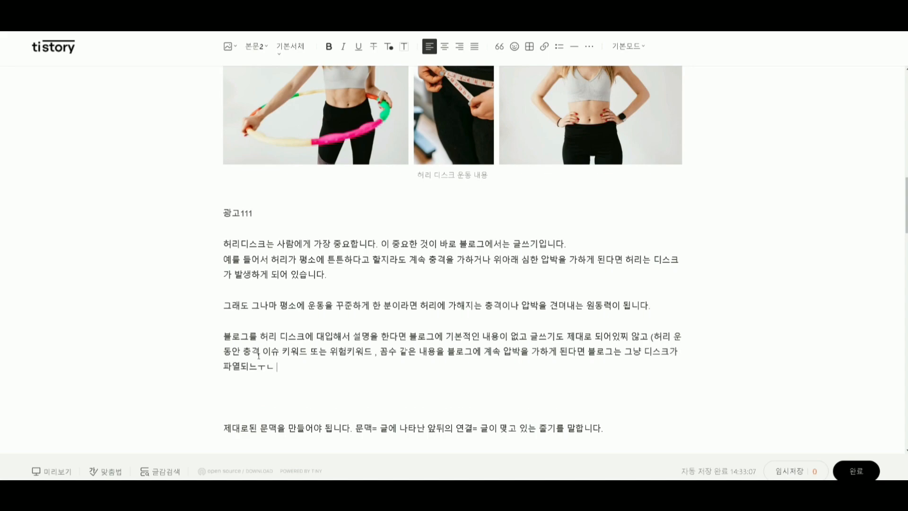
Start a paragraph after a blank line with 평소에 글쓰기 잘 되어 있고 남들이 많이.
key("Return")
key("Return")
type("평소에 글쓱")
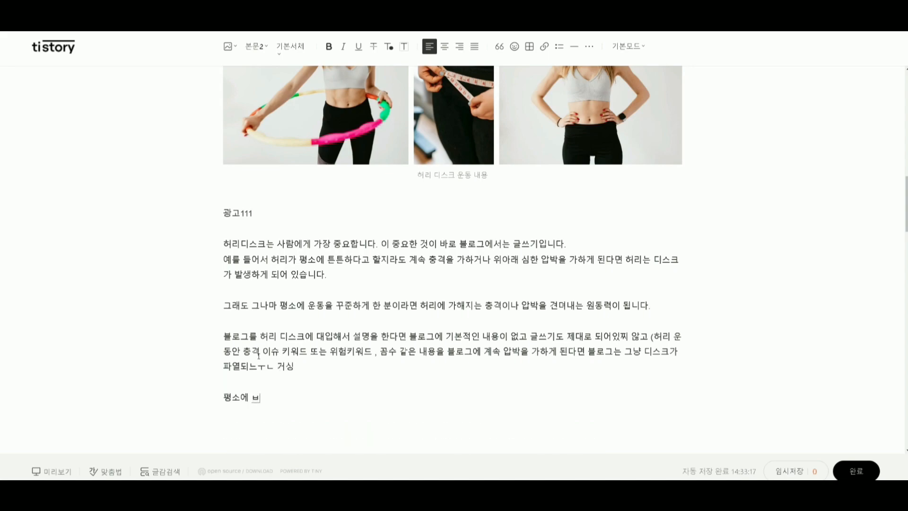
type("ㅣ 잘 되오ㅓ")
key("BackSpace")
type("어 있고")
type(" 남들이 많ㅇ")
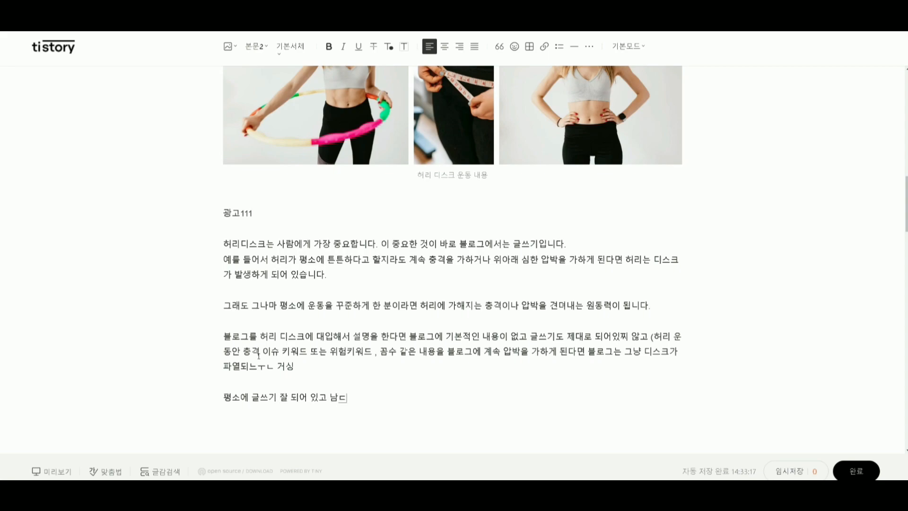
type("ㅣ 찾는 기본")
type("적인 키")
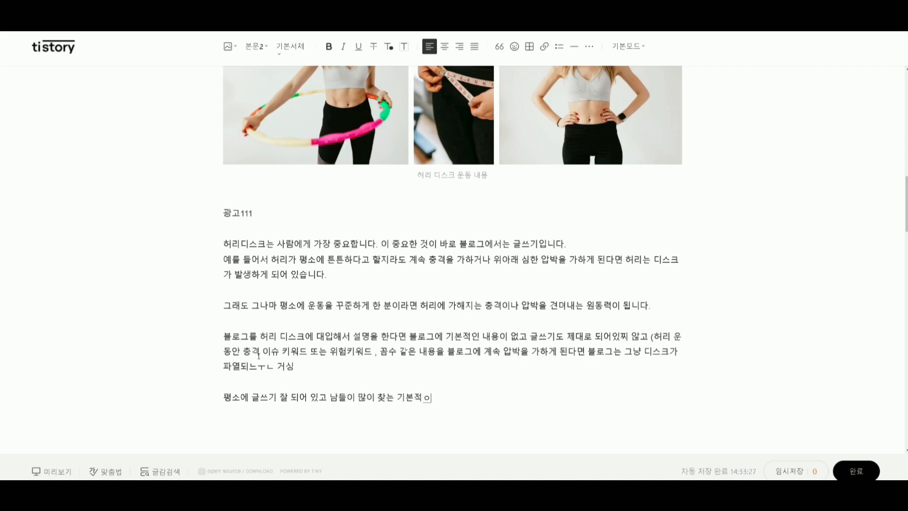
type("워드로 ")
type("글쓰가")
Continue the good-writing paragraph with 찾는 기본적인 키워드로 포스팅이 많이 되어 있다면 블로그에 아무리.
key("BackSpace")
key("BackSpace")
key("BackSpace")
type("포스팅ㅇ")
type("이 많이 되")
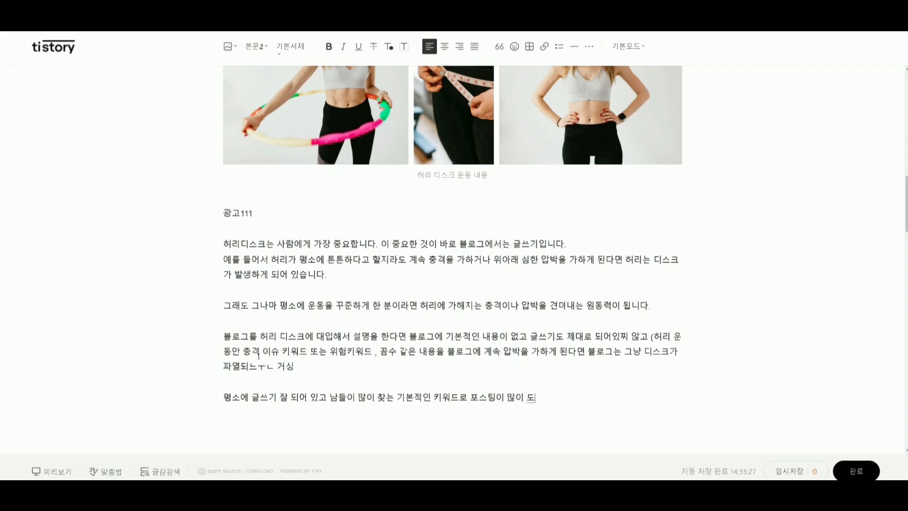
type("어 있다면 블로그에 아무리 ")
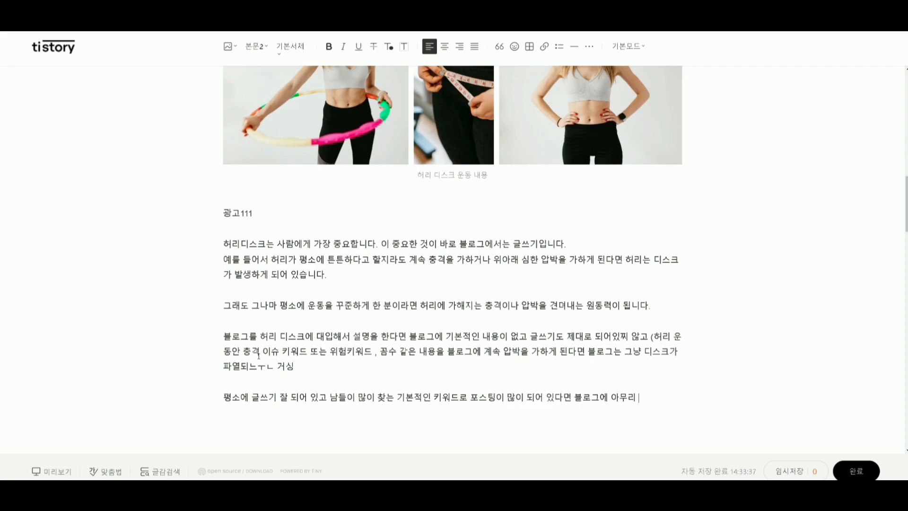
type("압백")
type("()")
type("광고를 수시;")
type("ㅂ번 누른")
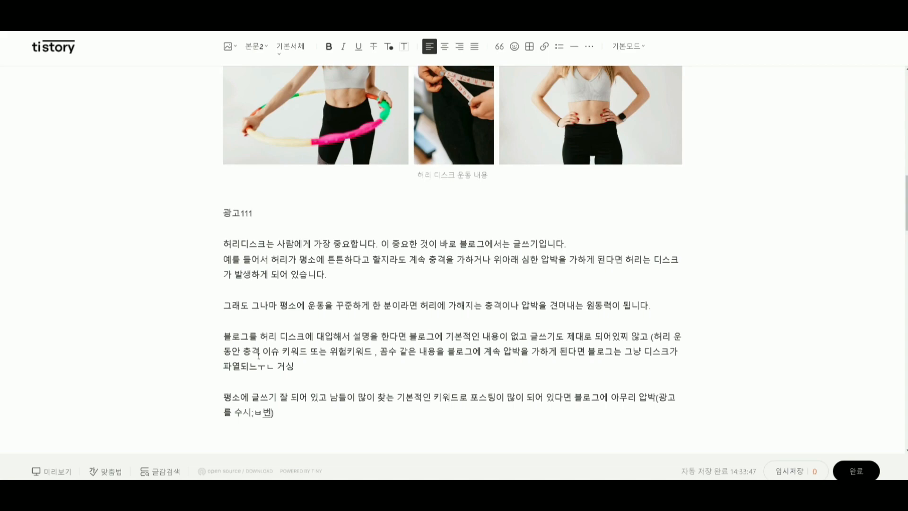
type("다거나 신고를 ㄱ")
type("계속 한가ㅓ 낭")
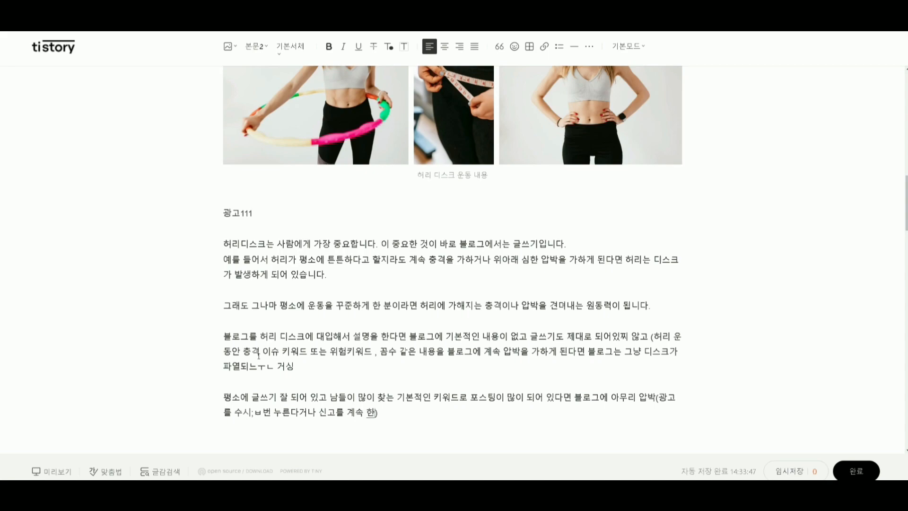
type("ㅏ,ㅇ")
type(",) 거")
type("해져도 버텬")
type("ㅐㄹ 수 있는 ")
type("ㅎ")
type("ㅣㅁ이 됩니다.")
End the good-writing paragraph with 가해져도 버텨낼 수 있는 힘이 됩니다.
key("Return")
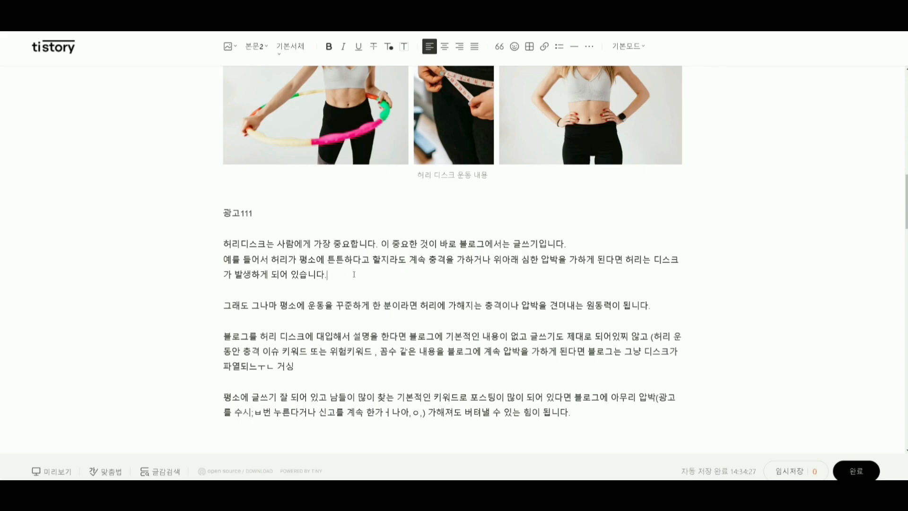
Review the paragraphs under 광고111 that compare back discs with blog writing.
left_click_drag(300, 259, 569, 259)
left_click(569, 256)
left_click_drag(577, 411, 129, 251)
left_click(353, 276)
left_click_drag(223, 245, 587, 417)
left_click(590, 420)
scroll(596, 408, "up", 5)
scroll(598, 393, "down", 5)
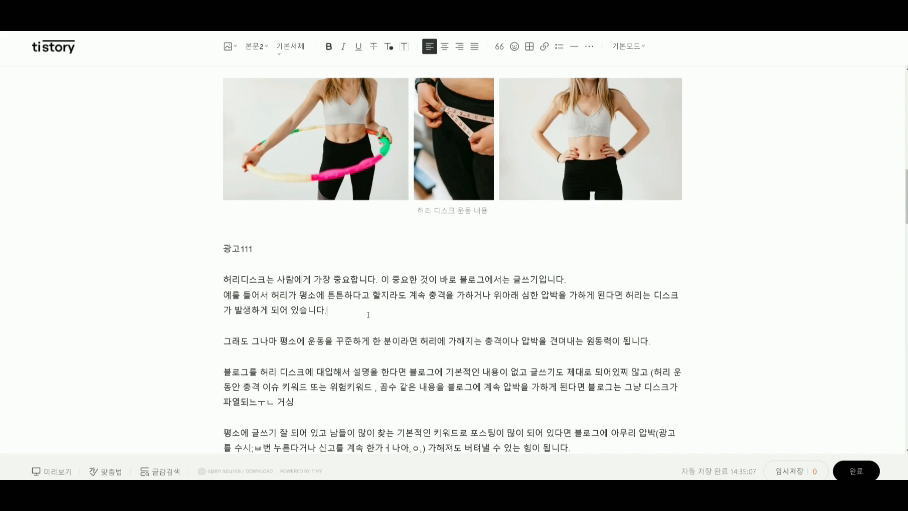
left_click_drag(356, 314, 223, 279)
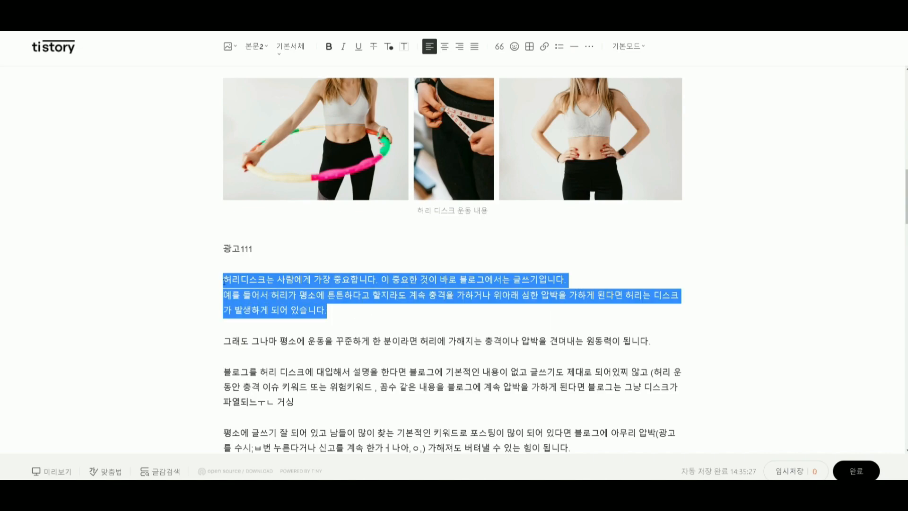
left_click(295, 238)
left_click_drag(372, 324, 186, 283)
key("ctrl+c")
Look through the 광고222 and 광고333 ad spots and the text around them further down the post.
scroll(320, 433, "down", 3)
scroll(320, 433, "down", 10)
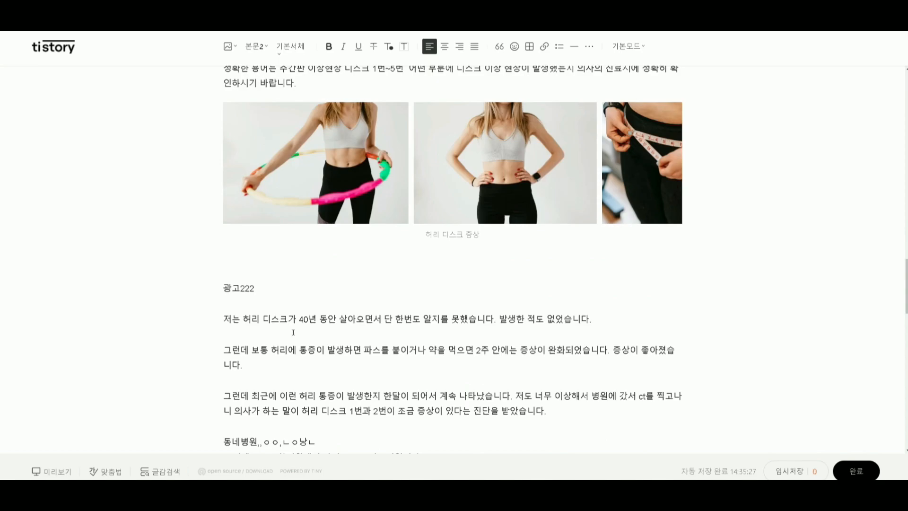
key("ctrl+v")
scroll(259, 265, "down", 12)
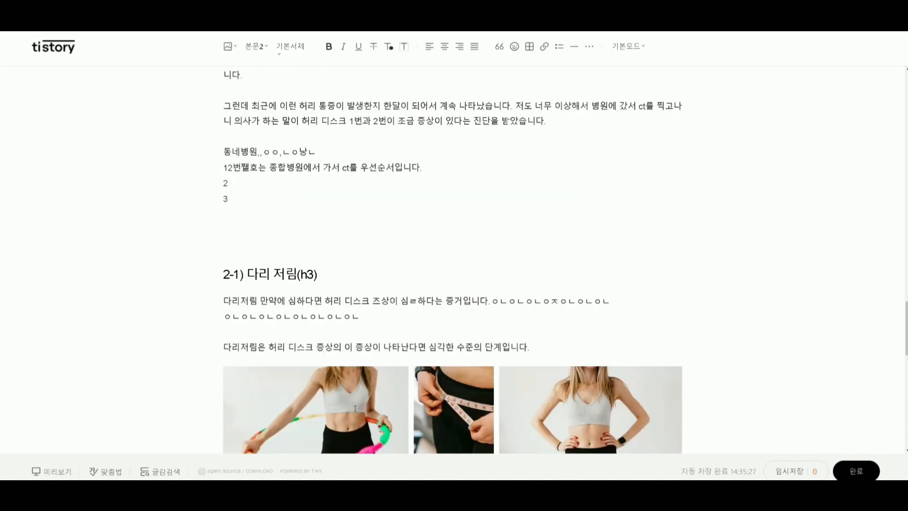
left_click(239, 298)
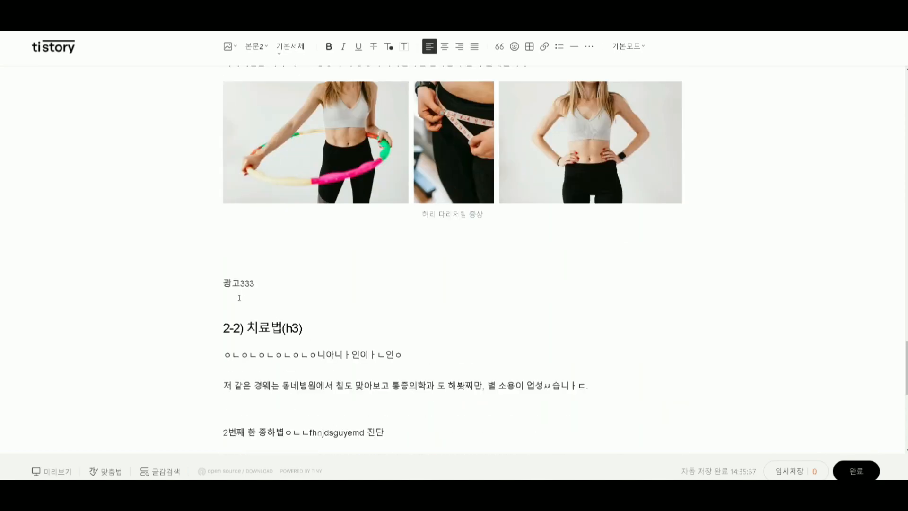
key("ctrl+v")
scroll(283, 294, "up", 10)
scroll(338, 291, "up", 10)
Add a line reading 허리디스크 관련 된 사이트 directly below 광고111.
left_click(265, 214)
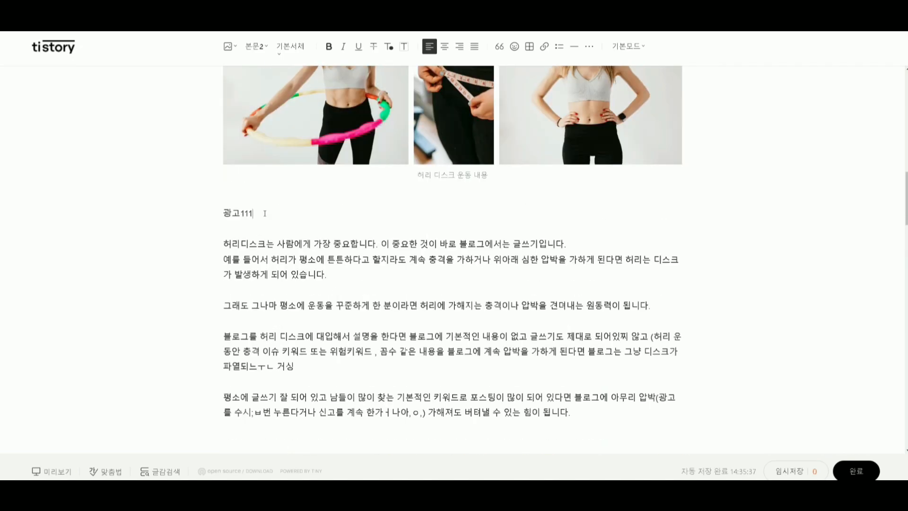
key("Return")
type("허리디시")
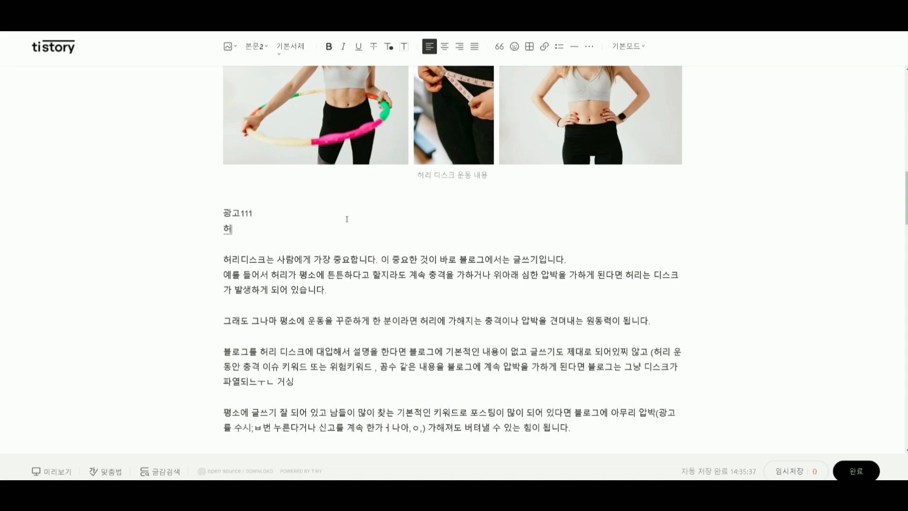
key("BackSpace")
type("스크 ㄱ")
type("관련")
type(" 된 사이트")
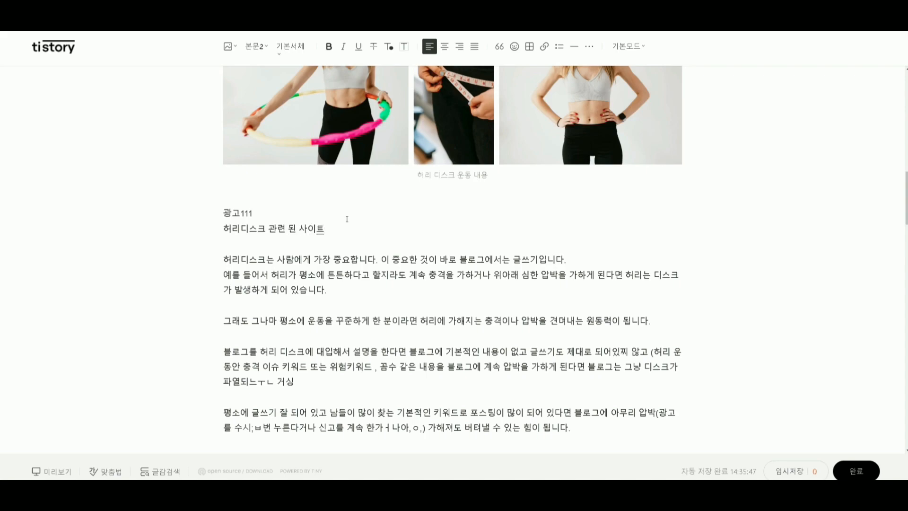
type("( 본인 블로그 주소)이미 포스티ㅇ 되어 있는")
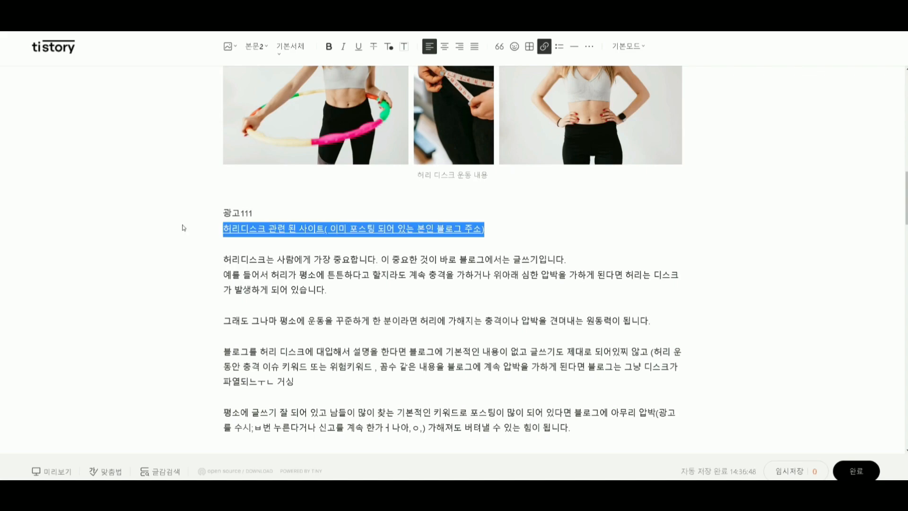
left_click_drag(521, 230, 198, 225)
left_click(545, 45)
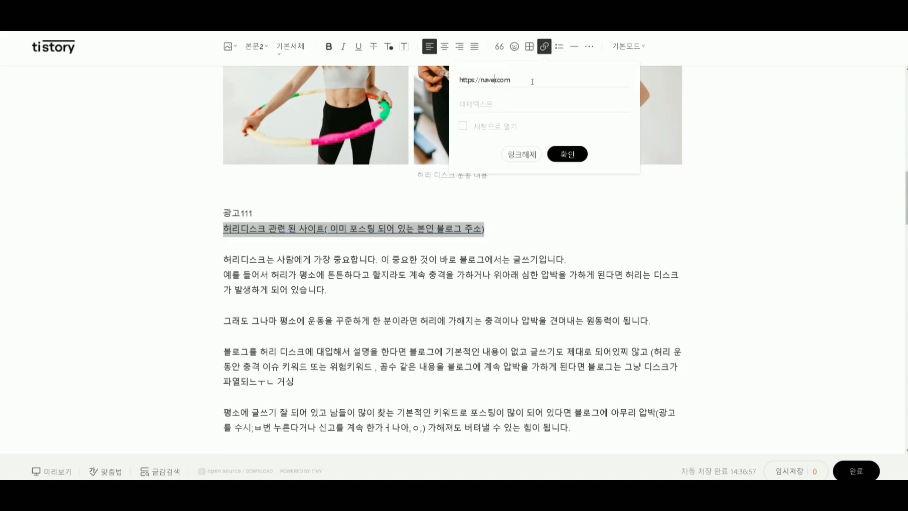
left_click(463, 127)
left_click(464, 127)
left_click(489, 102)
type("허리 디스크 관련 사이트")
key("Return")
Center the related-site link line and delete its parenthesized note.
left_click_drag(537, 229, 219, 235)
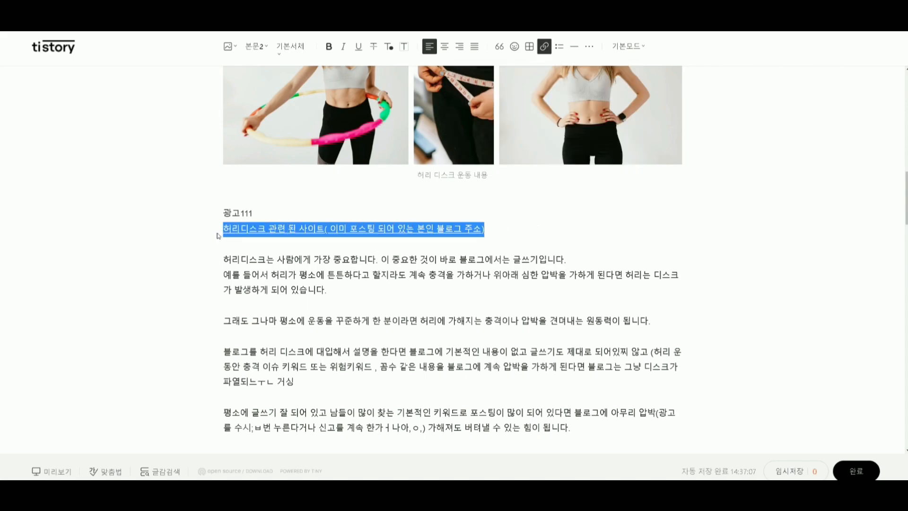
left_click(445, 47)
left_click(461, 228)
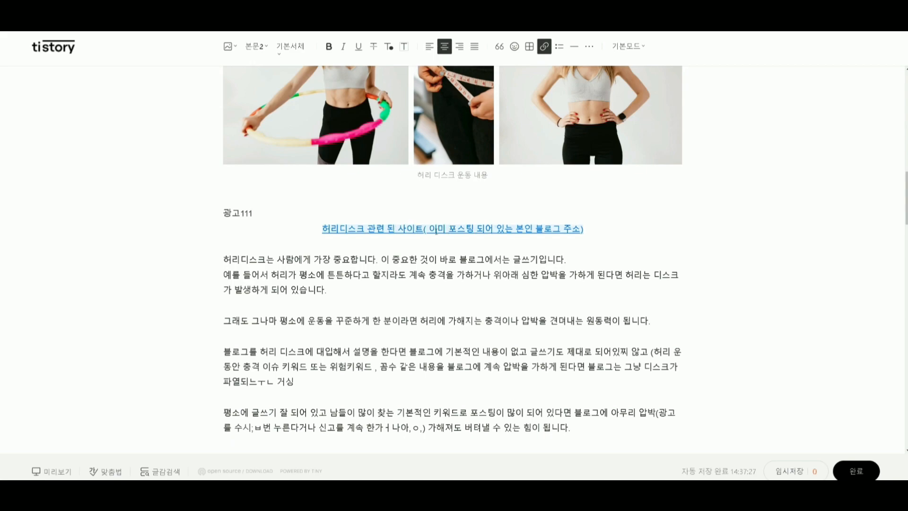
left_click_drag(436, 229, 642, 227)
key("BackSpace")
key("BackSpace")
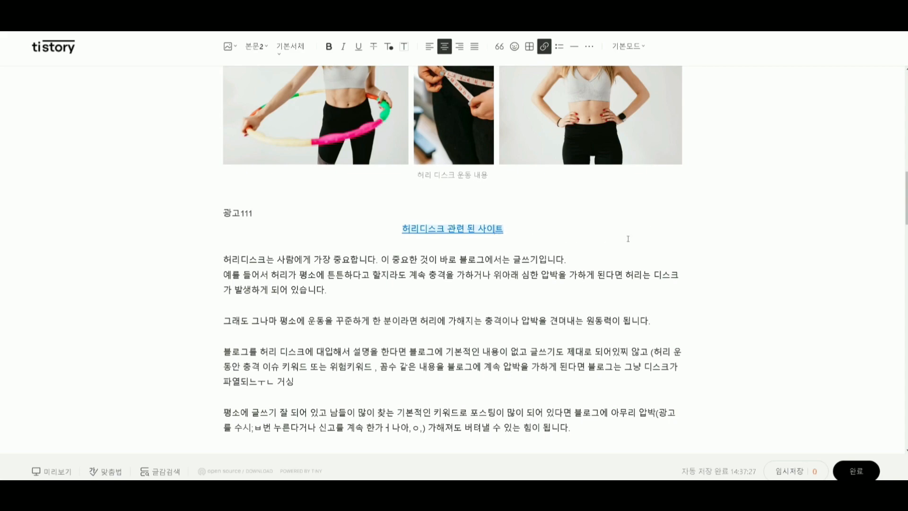
Try the wording (바로가기) inside the related-site link text.
type("()")
type("바로라")
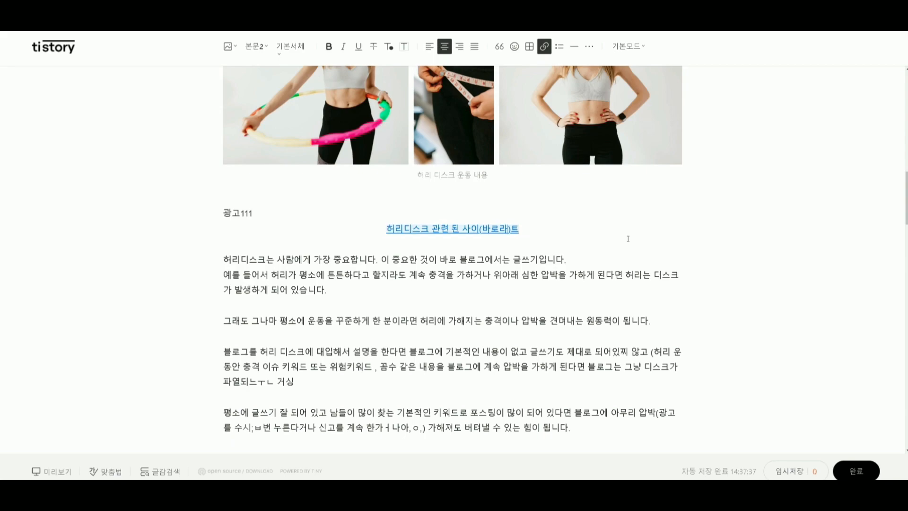
key("BackSpace")
type("가기")
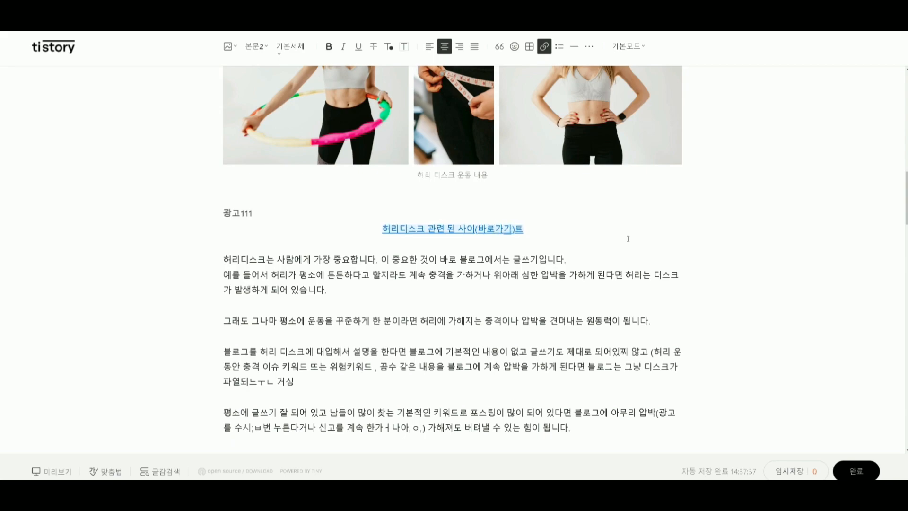
key("BackSpace")
key("BackSpace")
key("BackSpace")
key("BackSpace")
End the link text with 알아보기 and remove the parentheses around it.
type("알아")
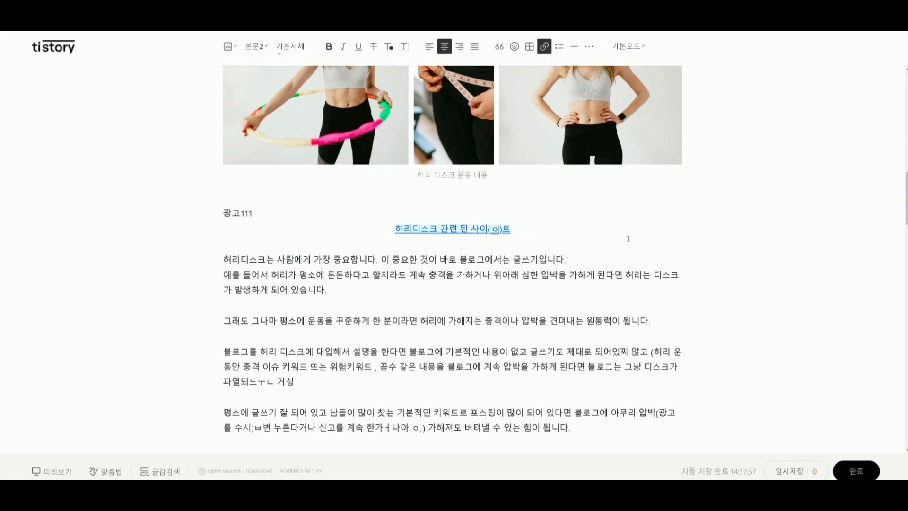
type("보기")
key("End")
key("BackSpace")
key("BackSpace")
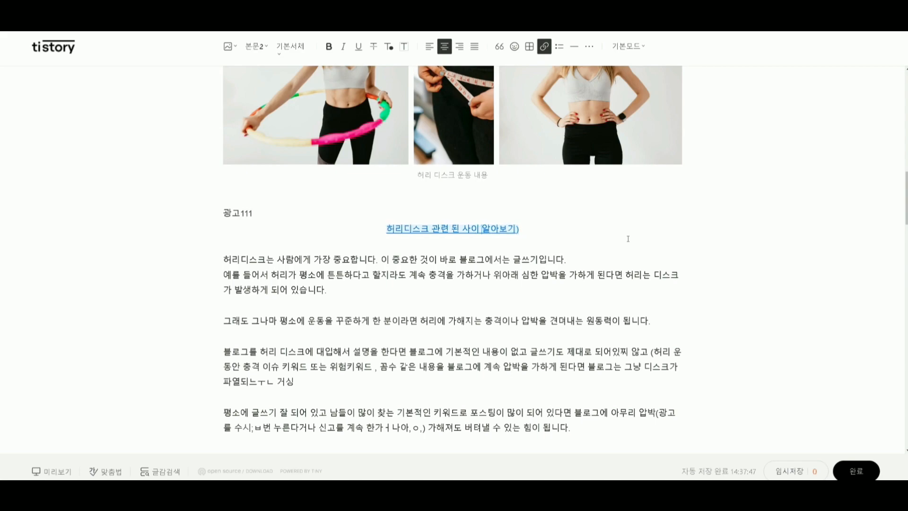
key("BackSpace")
key("Up")
key("Down")
key("Up")
key("Down")
key("Up")
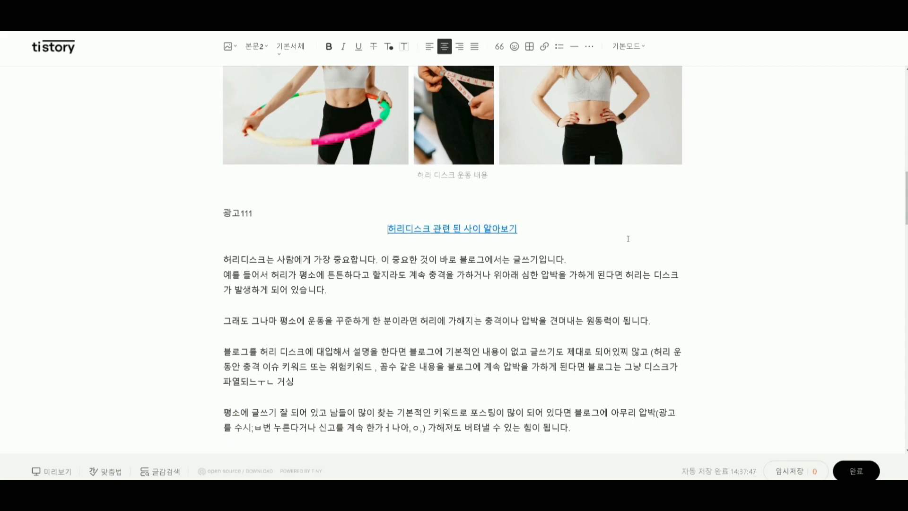
key("Up")
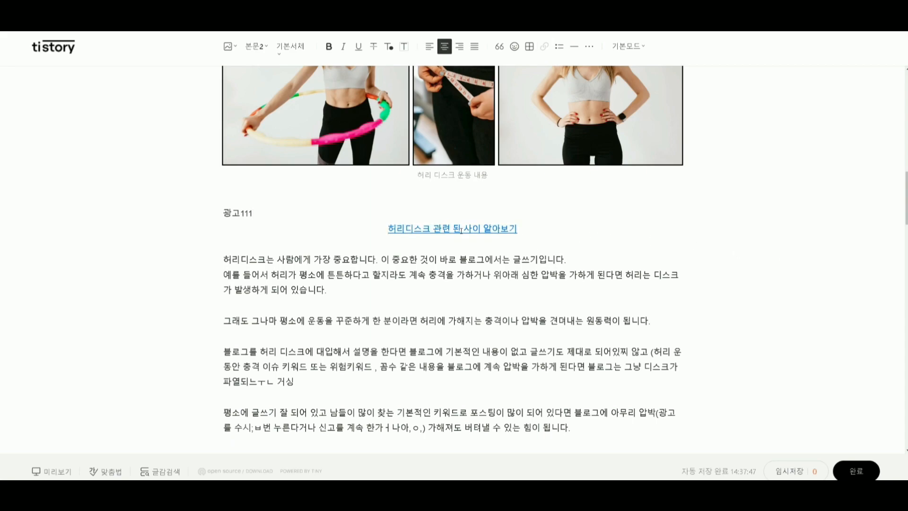
Correct the link text to 허리디스크 관련된 사이트 바로가기.
left_click(454, 229)
key("BackSpace")
left_click(472, 229)
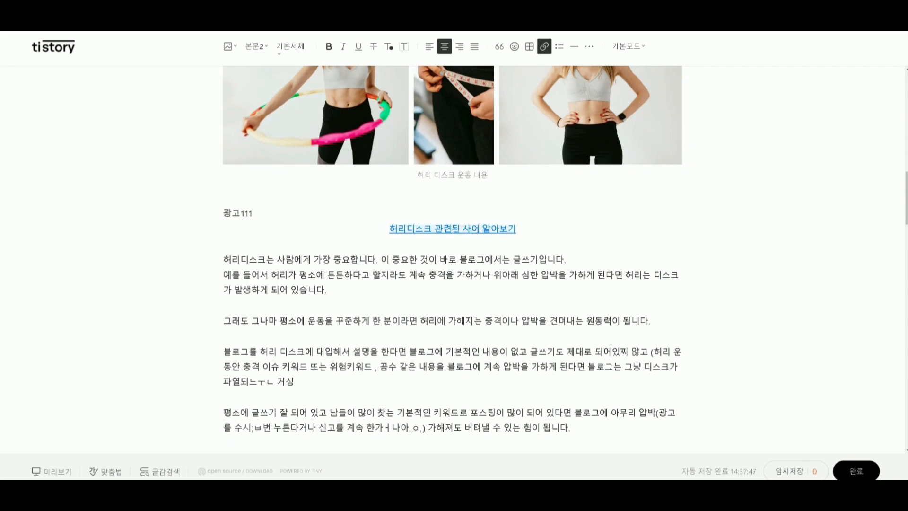
type("트")
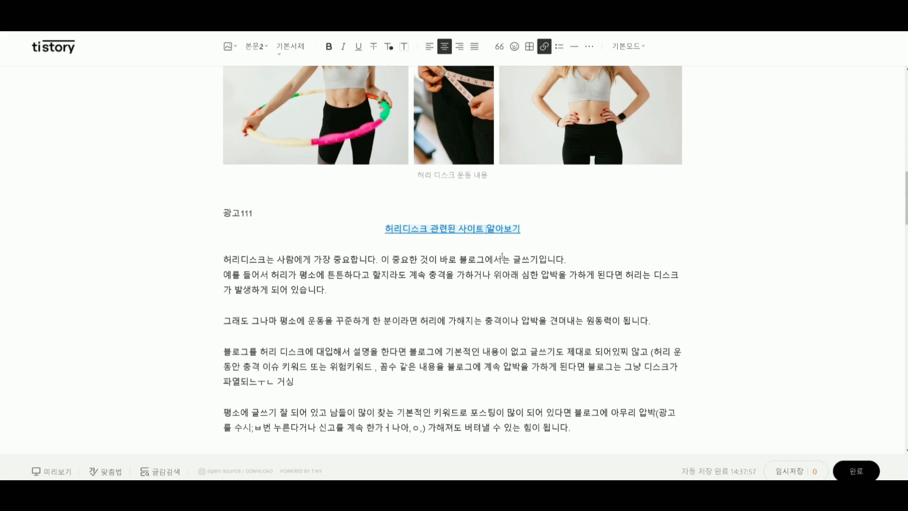
key("BackSpace")
key("BackSpace")
type("바로")
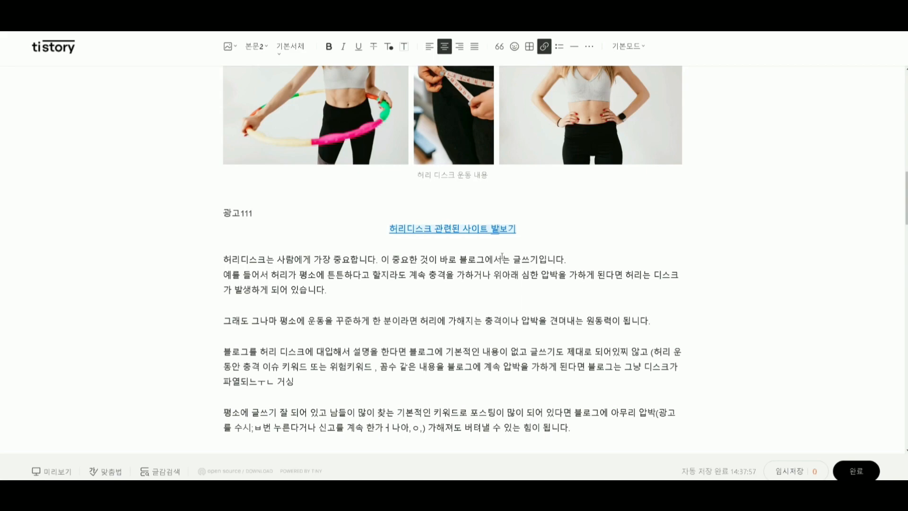
key("Delete")
type("가")
left_click(502, 256)
Set the alternative text of the related-site link to 허리디스크 관련된 사이트.
left_click_drag(544, 238, 352, 221)
key("ctrl+c")
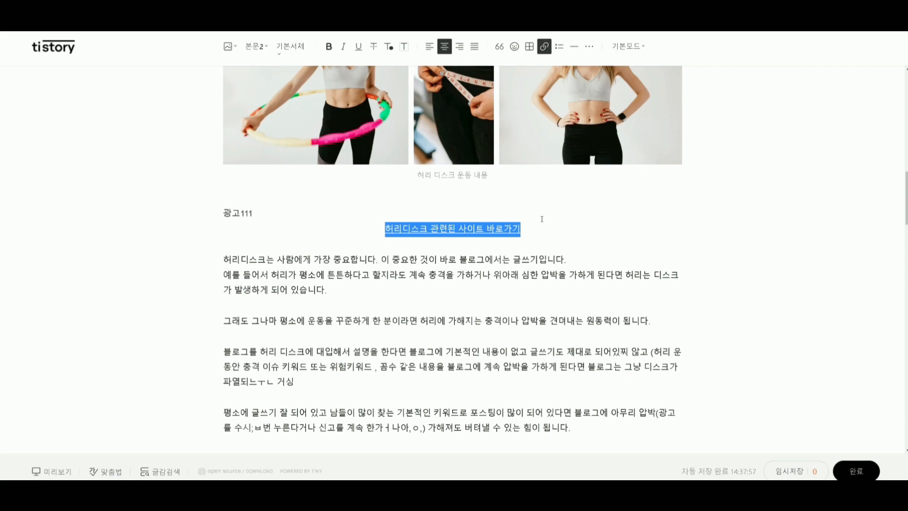
left_click(544, 46)
key("Tab")
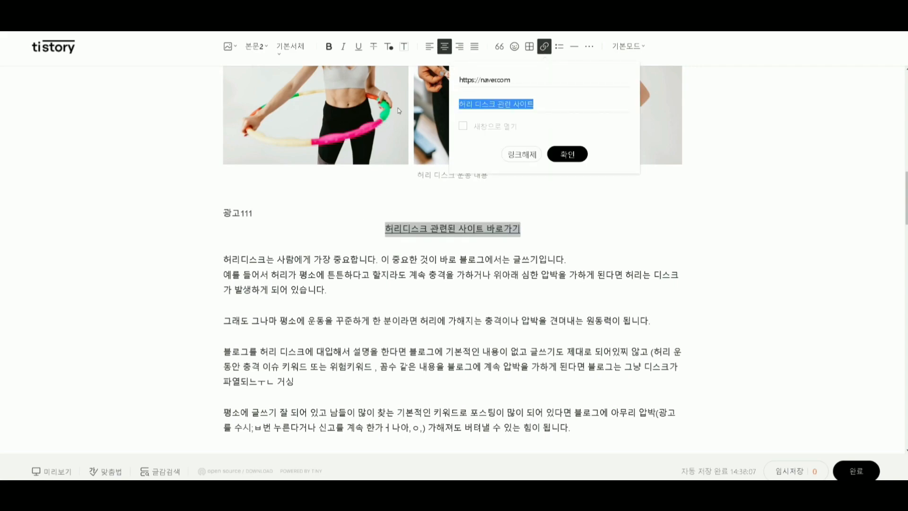
key("ctrl+v")
key("BackSpace")
key("BackSpace")
key("BackSpace")
key("BackSpace")
key("BackSpace")
left_click(559, 163)
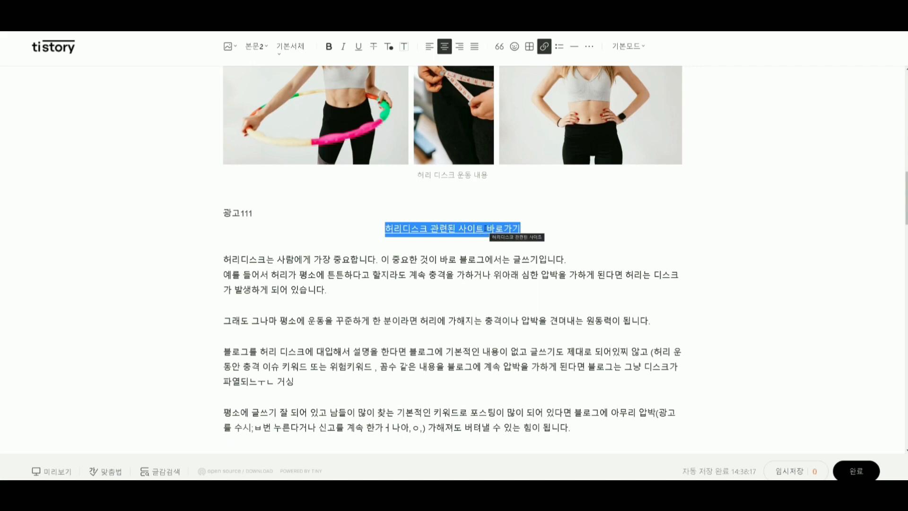
Try to clear the alternative text of the related-site link.
left_click(544, 46)
key("Tab")
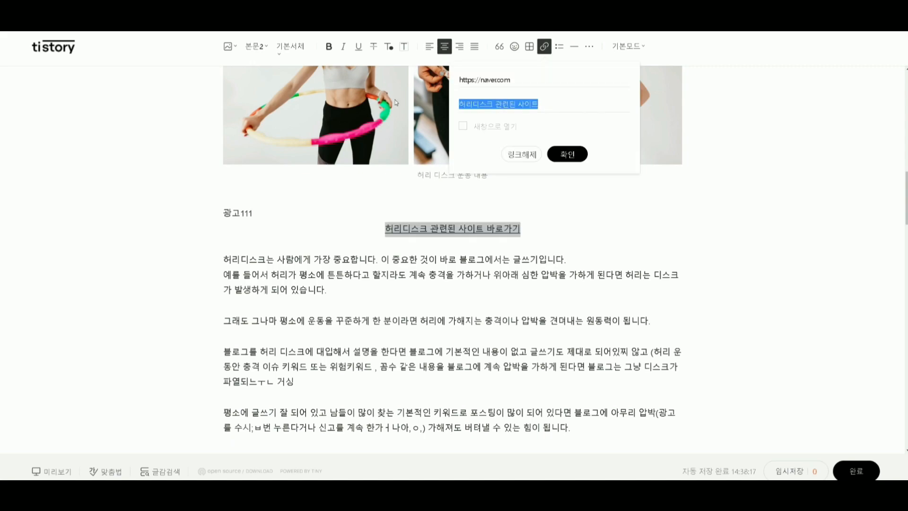
key("BackSpace")
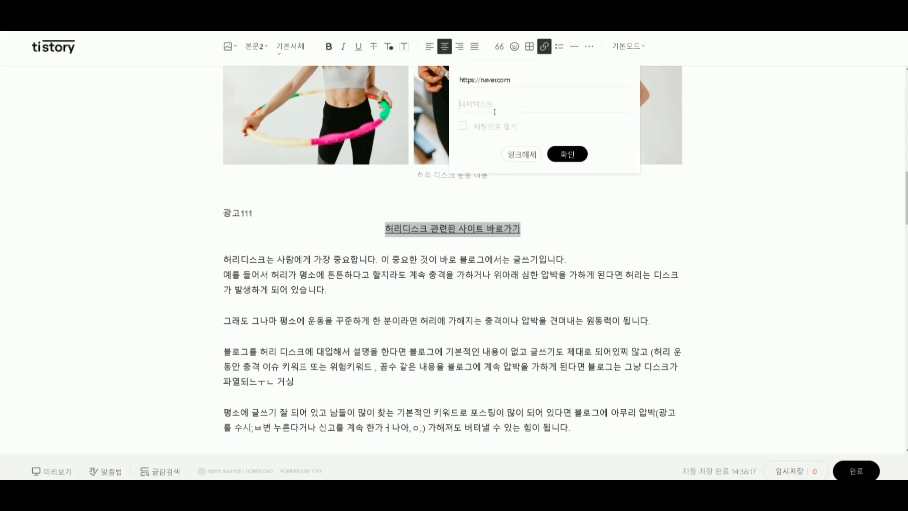
key("Return")
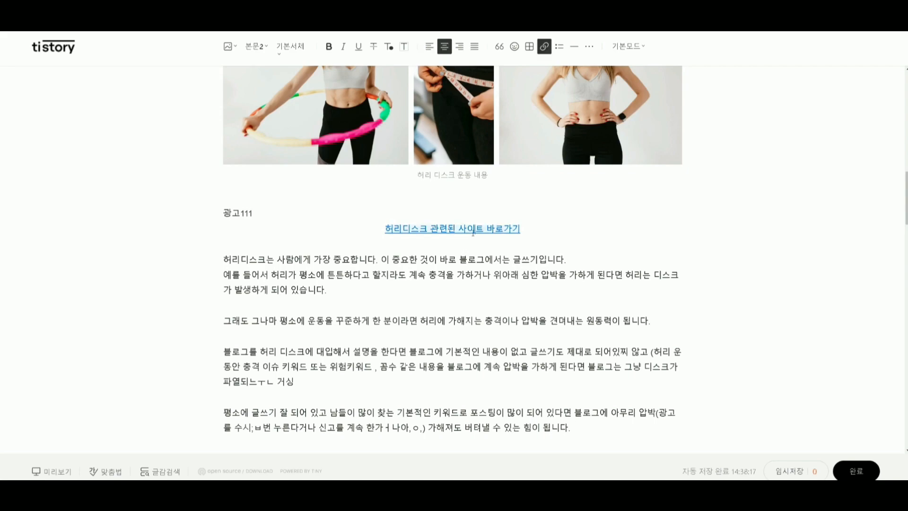
Check the address and alternative text in the related-site link's settings.
left_click_drag(552, 226, 306, 229)
left_click_drag(522, 229, 320, 235)
left_click(544, 47)
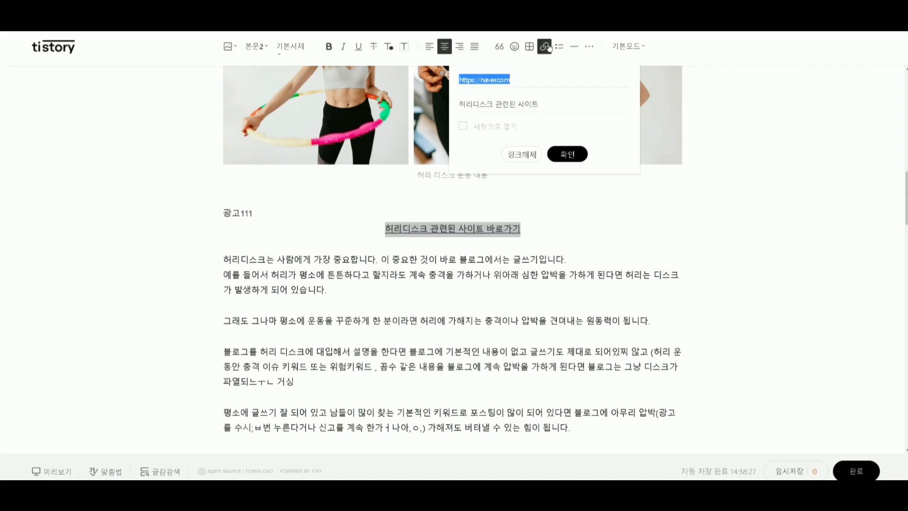
left_click(488, 103)
key("shift+End")
left_click(467, 227)
Switch the post editor from basic mode to HTML mode.
left_click(629, 46)
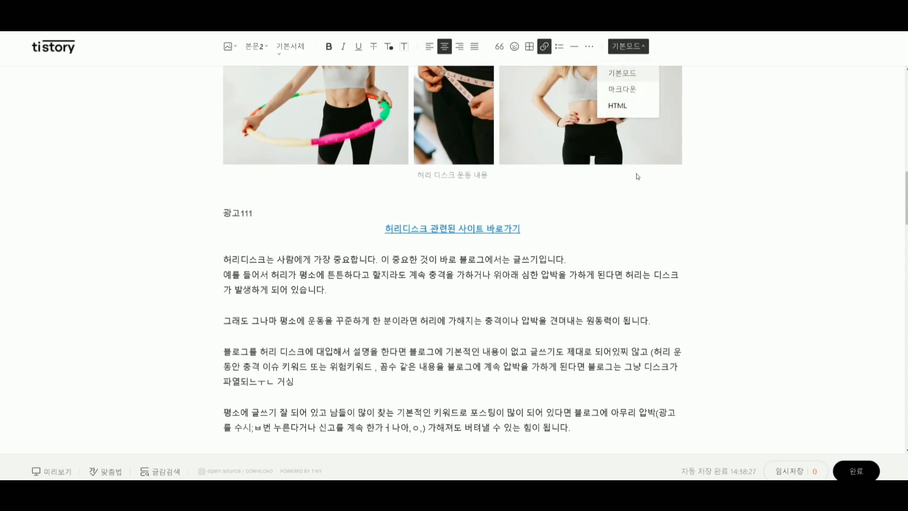
left_click(616, 107)
scroll(211, 251, "down", 3)
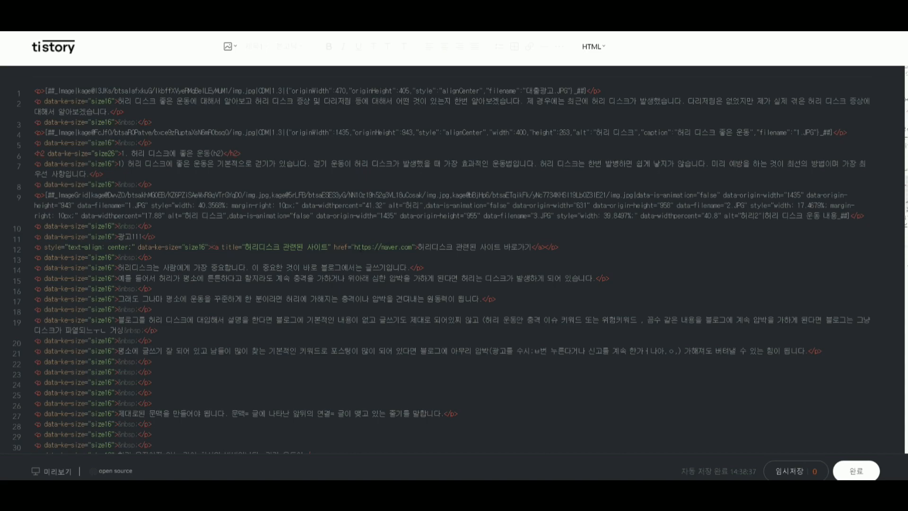
Inspect the link's address and its anchor text 허리디스크 관련된 사이트 바로가기 in the HTML code.
left_click_drag(354, 247, 397, 247)
left_click(418, 247)
key("shift+Right")
key("shift+Right")
key("shift+Right")
key("shift+Right")
key("shift+Right")
key("shift+Right")
key("shift+Right")
key("shift+Right")
key("shift+Right")
key("shift+Right")
key("shift+Right")
key("shift+Right")
key("shift+Right")
key("shift+Right")
key("shift+Right")
key("shift+Right")
key("shift+Right")
key("shift+Right")
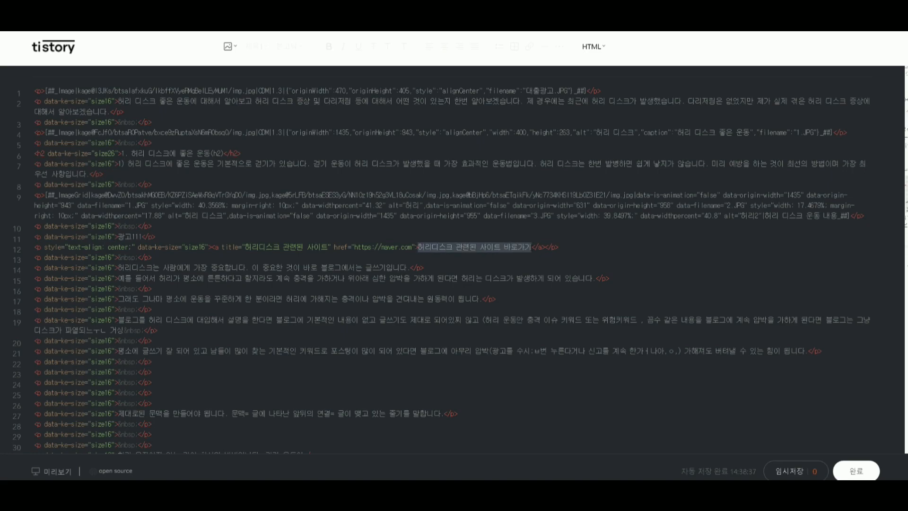
Highlight the related-site link's complete anchor tag in the HTML code, and switch the post editor back to basic mode.
left_click(542, 247)
left_click_drag(545, 247, 212, 247)
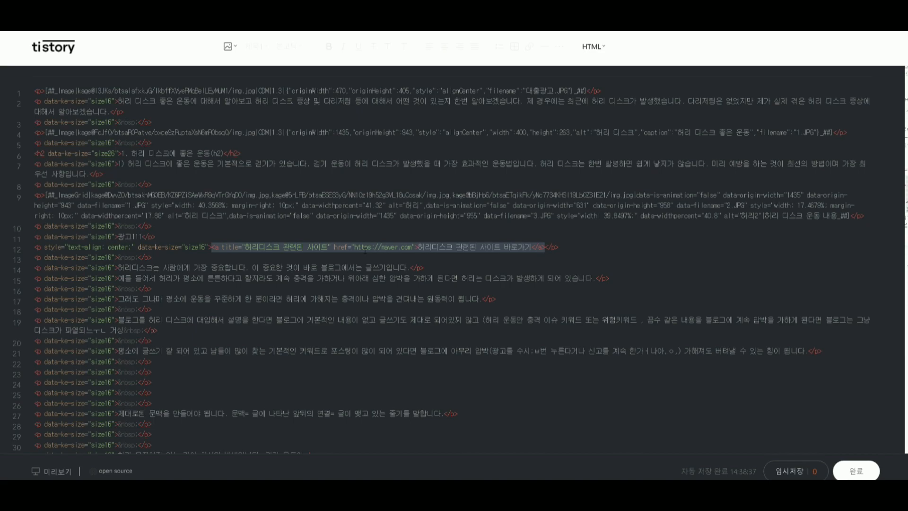
left_click(594, 46)
left_click(597, 75)
scroll(491, 223, "down", 18)
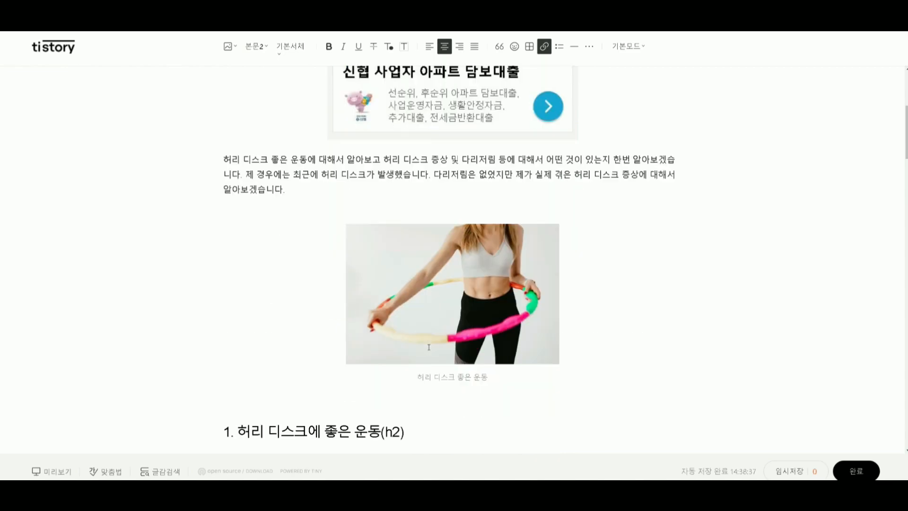
scroll(490, 223, "up", 3)
scroll(491, 222, "up", 1)
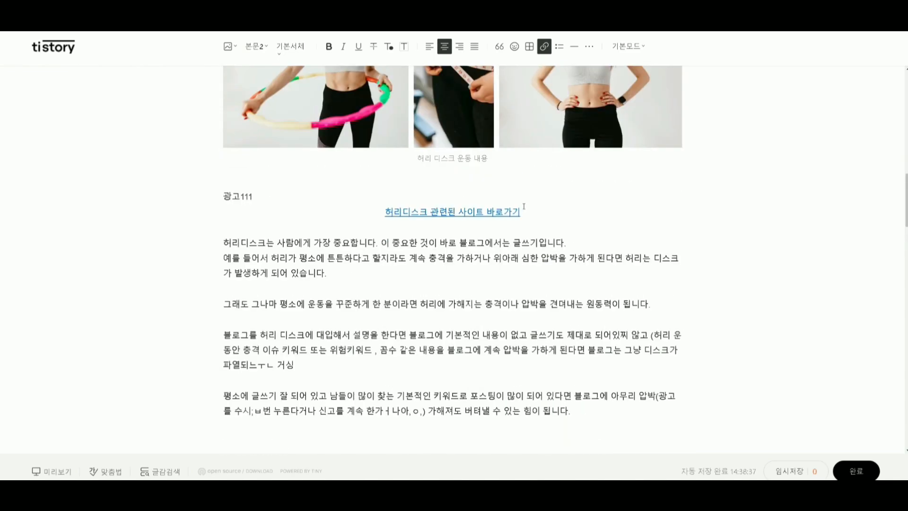
left_click_drag(521, 211, 358, 216)
left_click_drag(358, 216, 576, 213)
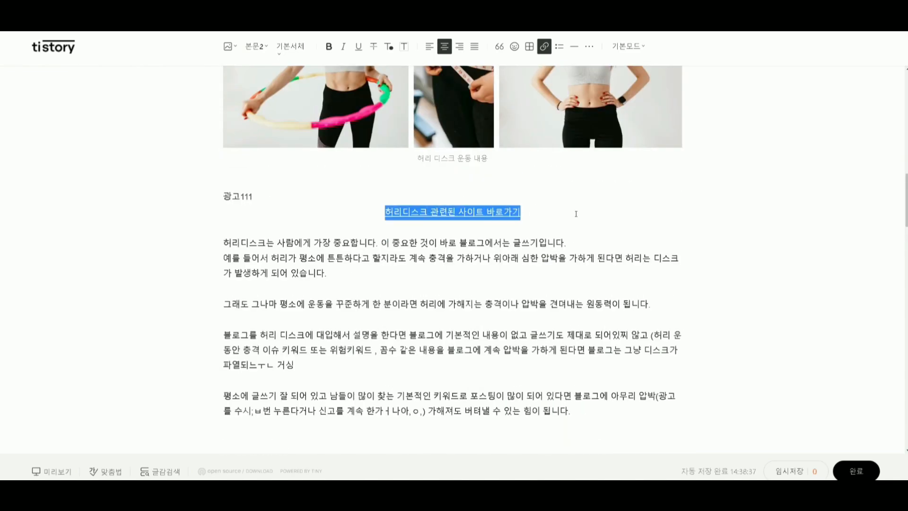
left_click(411, 228)
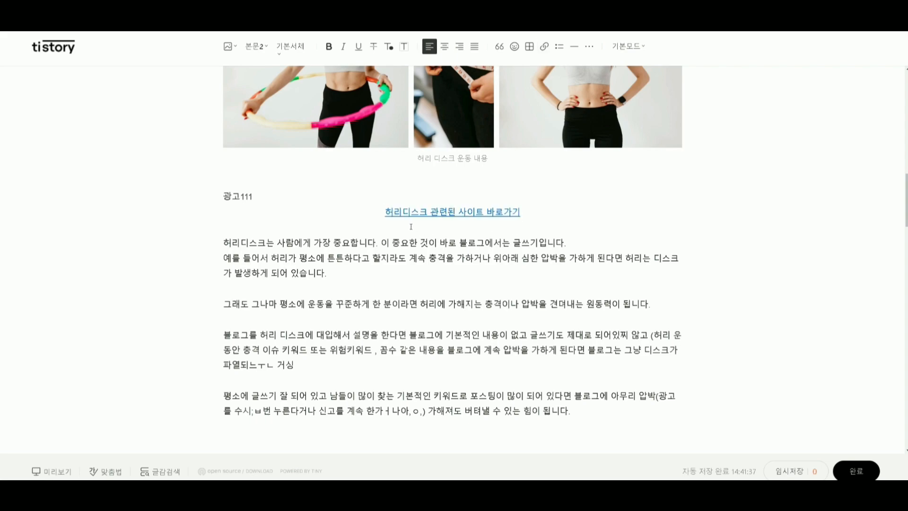
left_click_drag(546, 209, 302, 216)
left_click(427, 232)
left_click_drag(537, 216, 329, 216)
left_click(473, 230)
left_click_drag(574, 209, 350, 217)
left_click(435, 244)
left_click(442, 230)
left_click_drag(523, 214, 341, 222)
left_click(431, 227)
left_click_drag(523, 214, 336, 211)
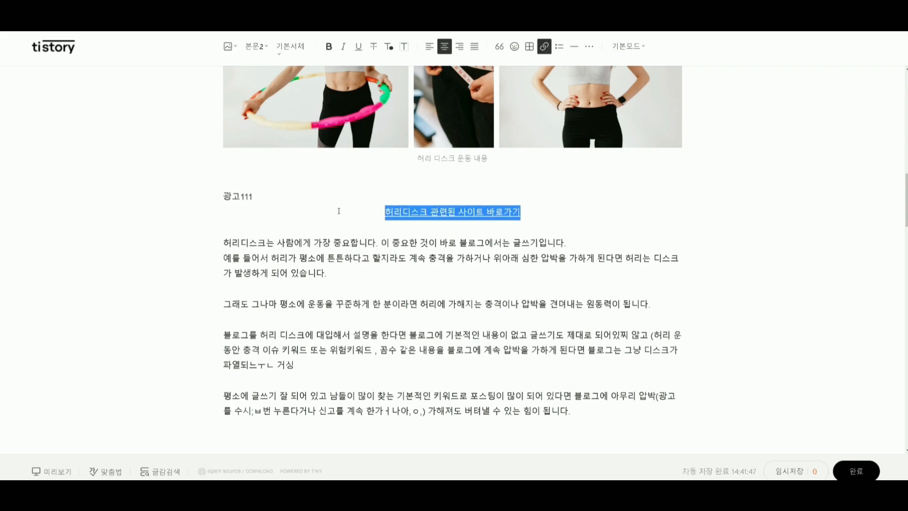
left_click(447, 230)
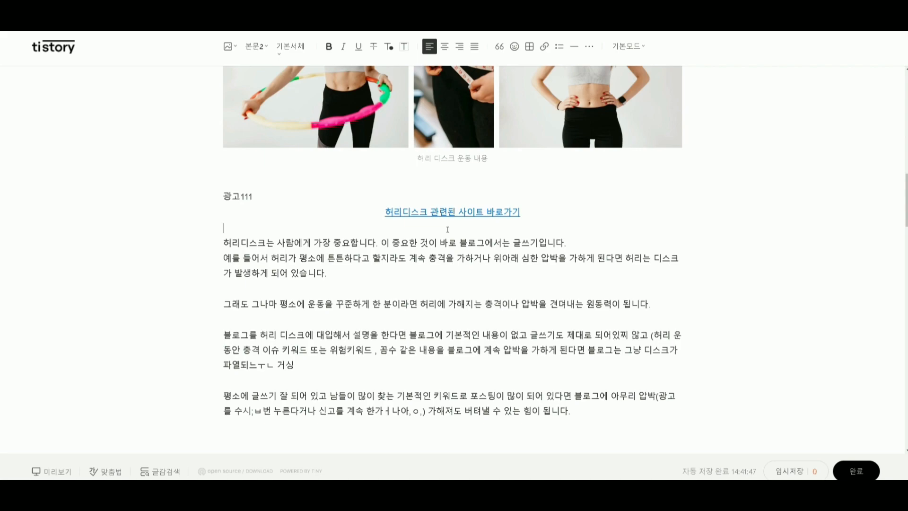
left_click_drag(522, 214, 337, 208)
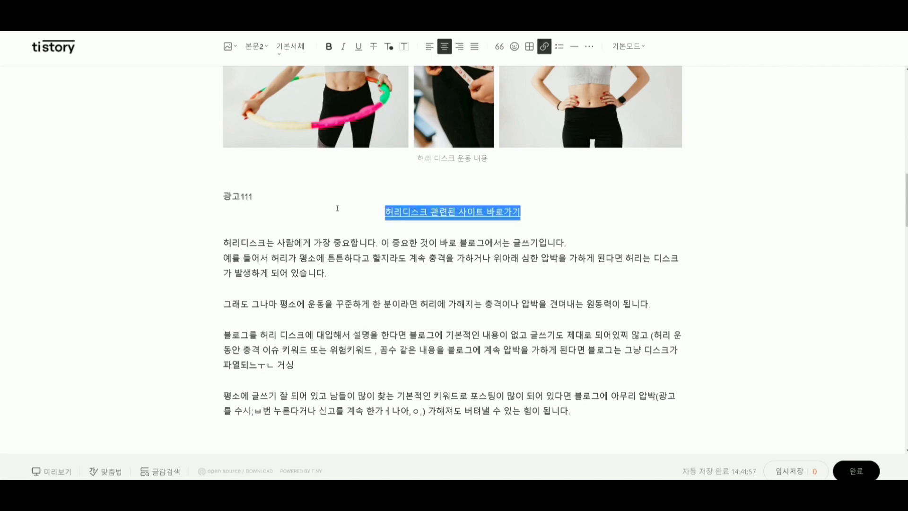
left_click(456, 224)
Open the link settings for the text 허리디스크 관련된 사이트 바로가기.
left_click_drag(553, 207, 340, 212)
left_click_drag(522, 213, 345, 216)
left_click(544, 46)
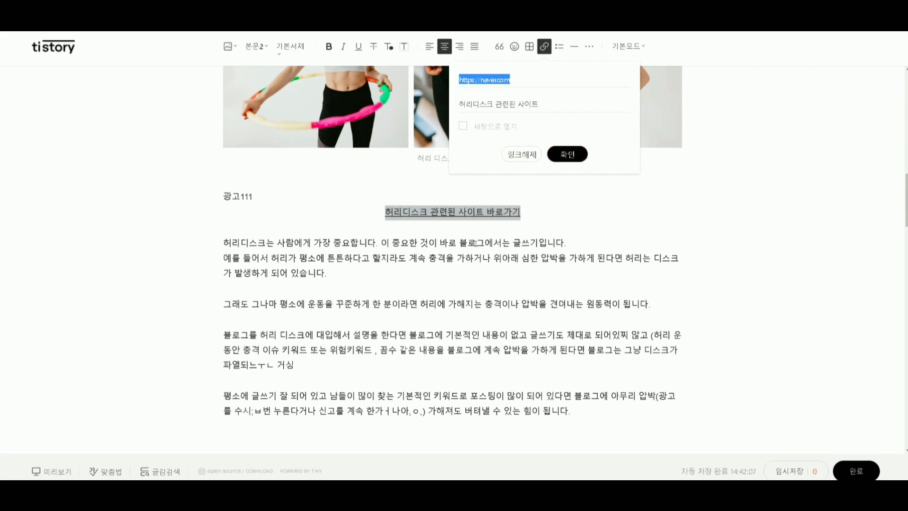
Close the link settings and paste the 허리디스크 관련된 사이트 바로가기 link on a new line below the 허리 디스크 증상 photos.
key("Escape")
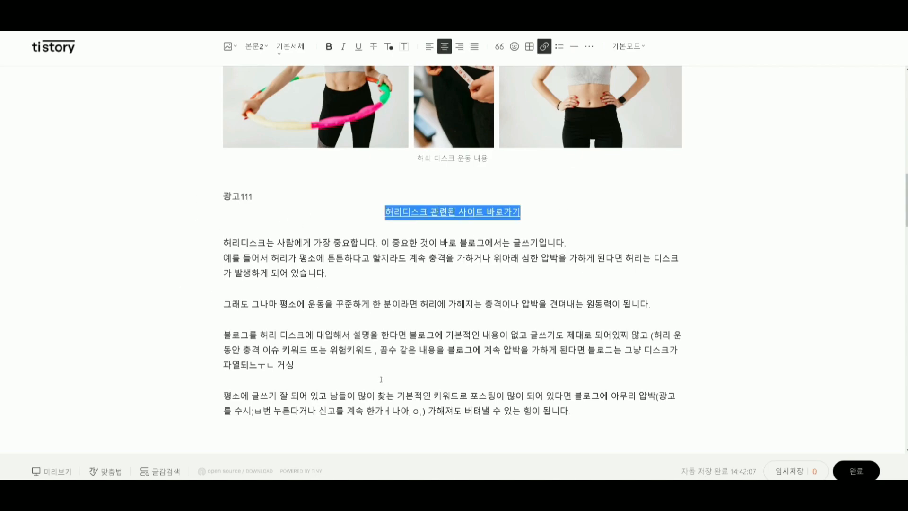
scroll(382, 378, "down", 1)
scroll(332, 211, "up", 3)
scroll(331, 211, "down", 10)
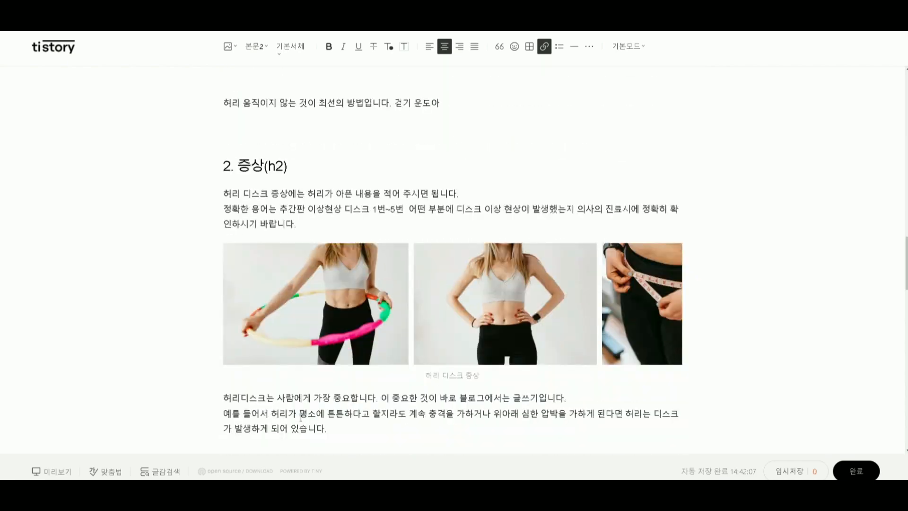
left_click(272, 246)
left_click(203, 257)
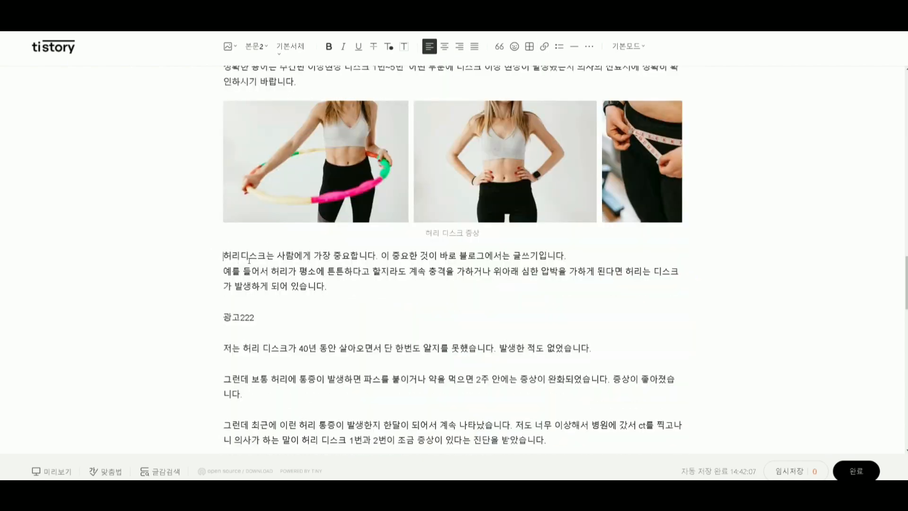
key("Return")
type("허리디스크 관련된 사이트 바로가기")
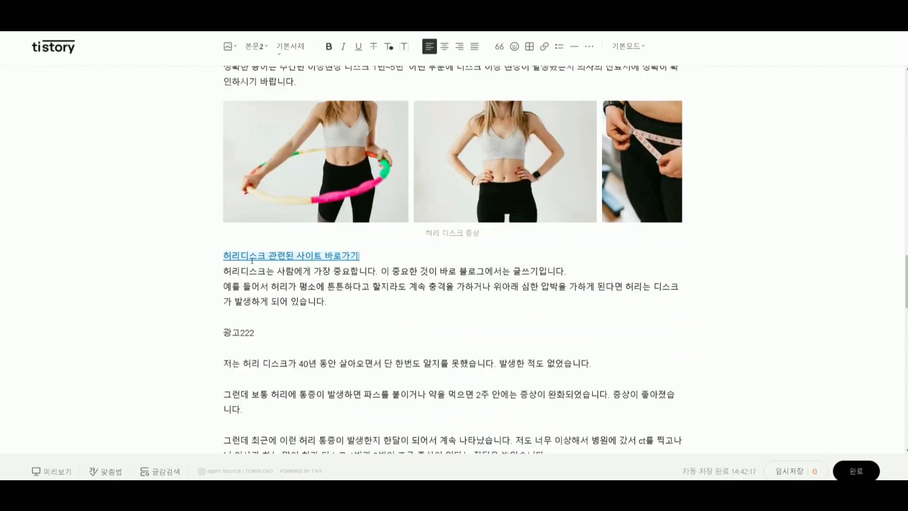
Center the pasted link below the 허리 디스크 증상 photos and delete its 네이버 preview card.
left_click_drag(366, 256, 154, 253)
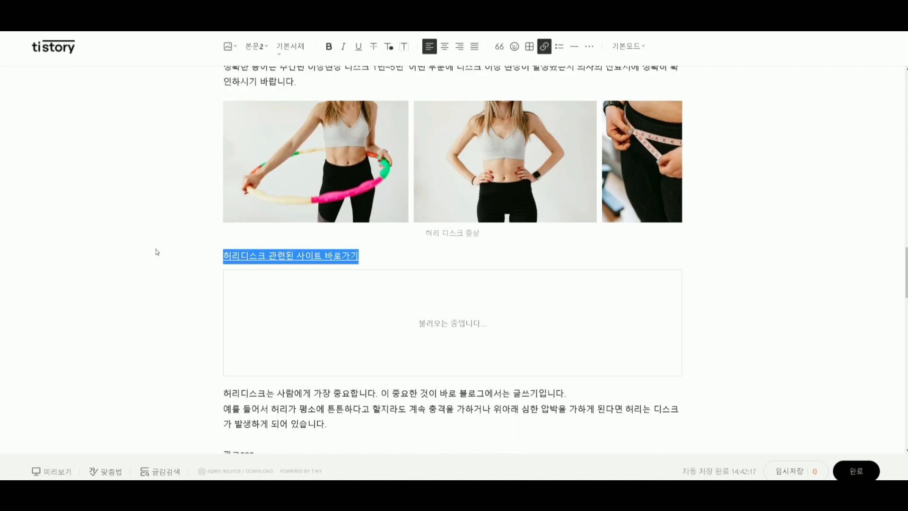
left_click(445, 46)
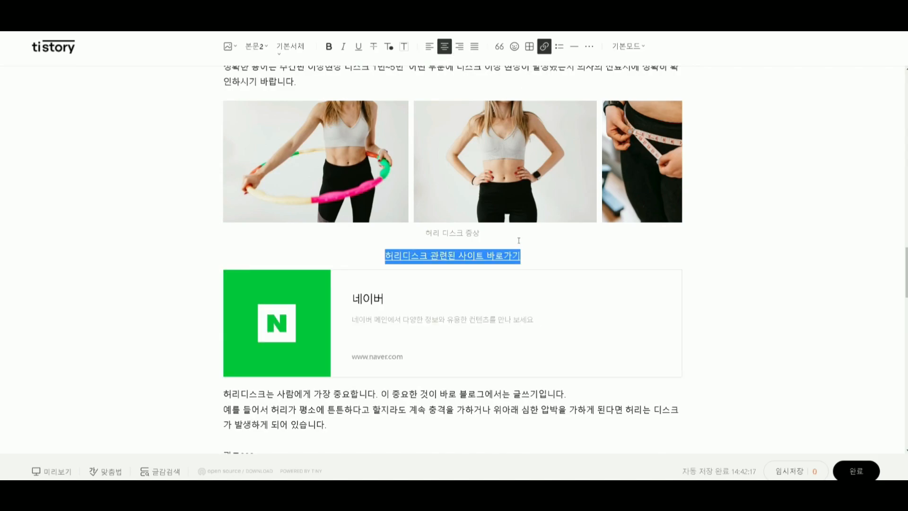
left_click(371, 315)
key("BackSpace")
left_click(372, 261)
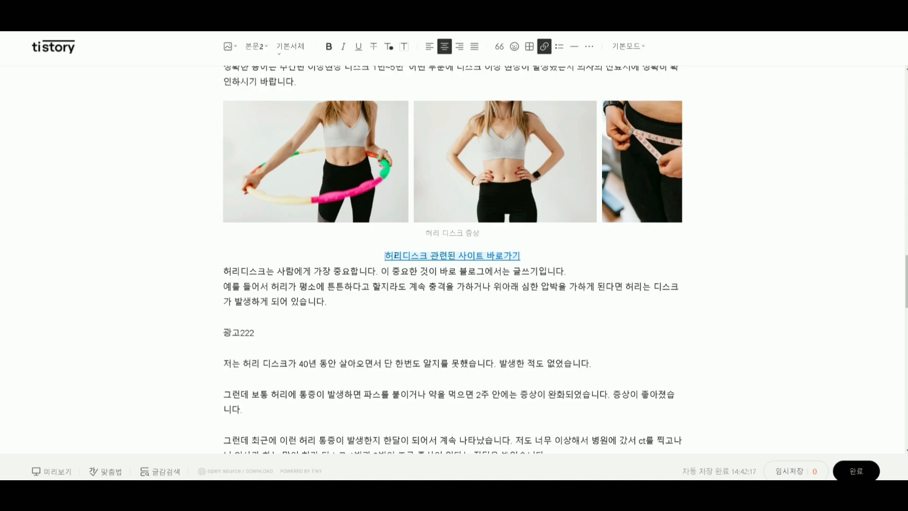
Copy the related-site link, centered, below the 허리 다리저림 증상 photos, and add a blank line after 광고333.
left_click_drag(544, 255, 301, 256)
key("ctrl+c")
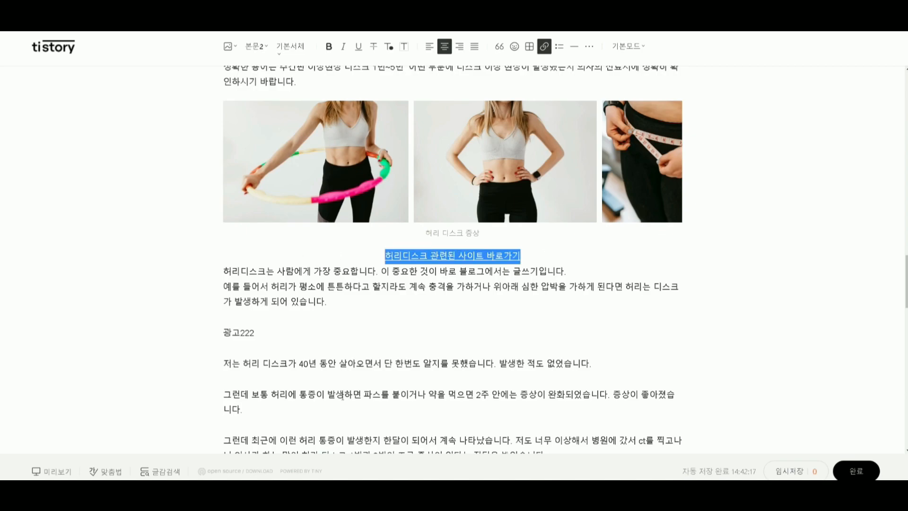
scroll(343, 396, "down", 15)
left_click(252, 162)
right_click(253, 163)
left_click(245, 162)
key("ctrl+v")
left_click_drag(359, 160, 124, 167)
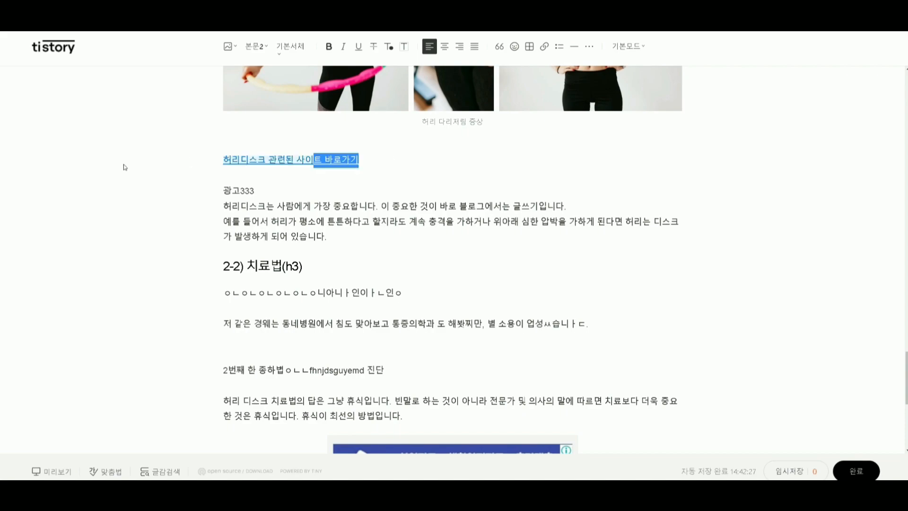
left_click(447, 49)
left_click(486, 178)
left_click(278, 197)
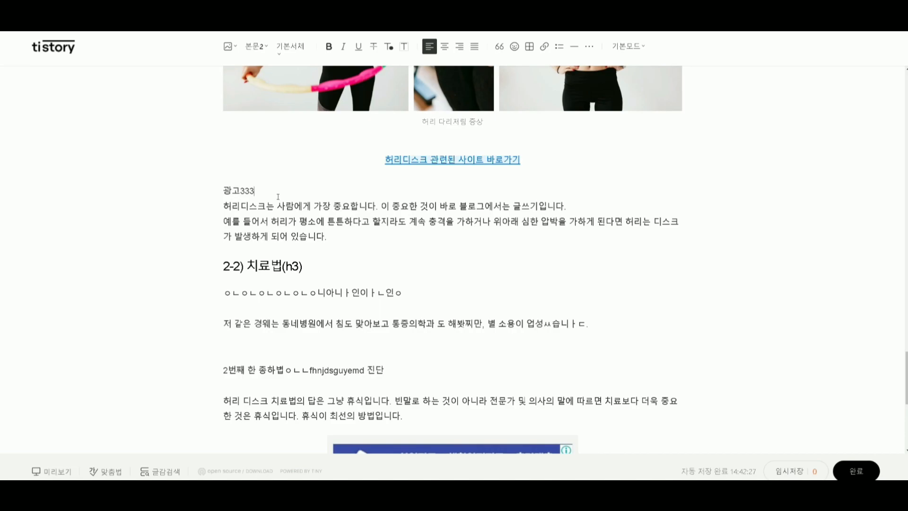
key("Return")
Review the related-site links through the post and examine how the first one sits below the 광고111 placeholder.
scroll(278, 197, "up", 10)
scroll(378, 279, "up", 20)
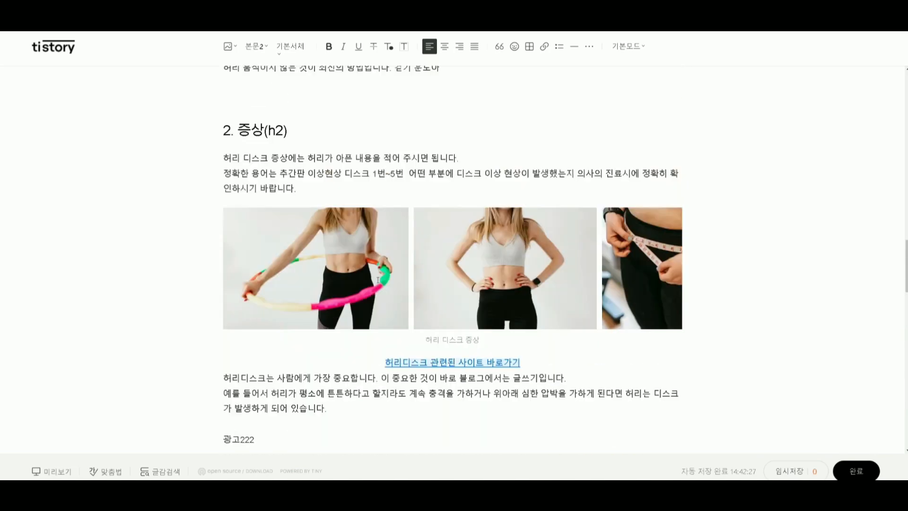
scroll(378, 280, "up", 7)
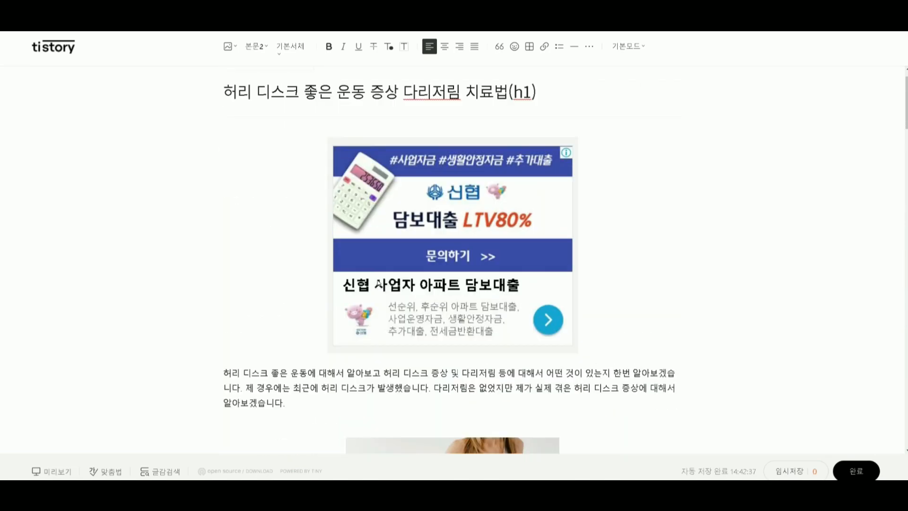
scroll(378, 280, "down", 11)
scroll(378, 283, "down", 8)
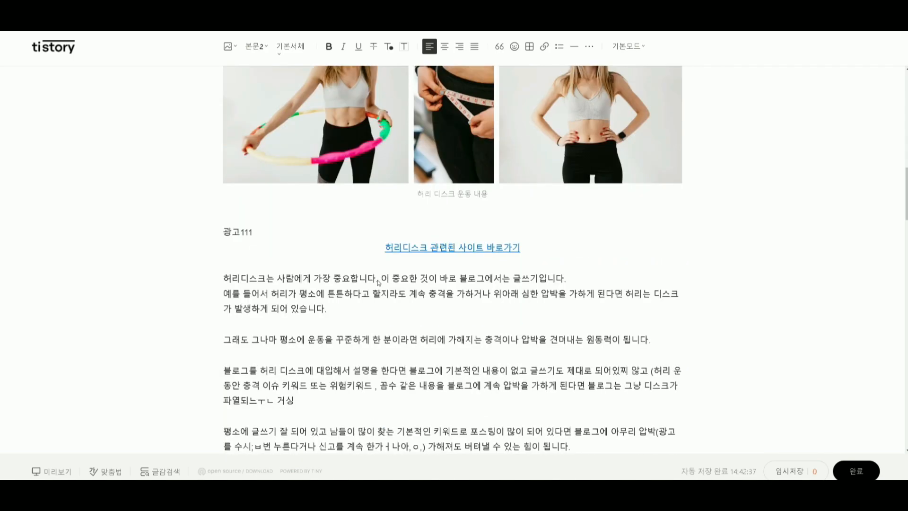
scroll(464, 312, "up", 6)
left_click(424, 354)
left_click(376, 369)
left_click(387, 354)
left_click(296, 336)
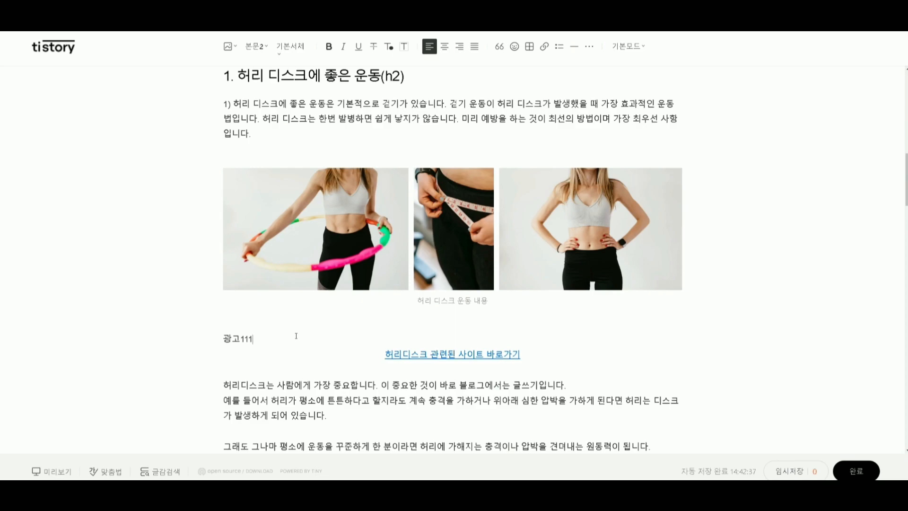
scroll(296, 337, "down", 3)
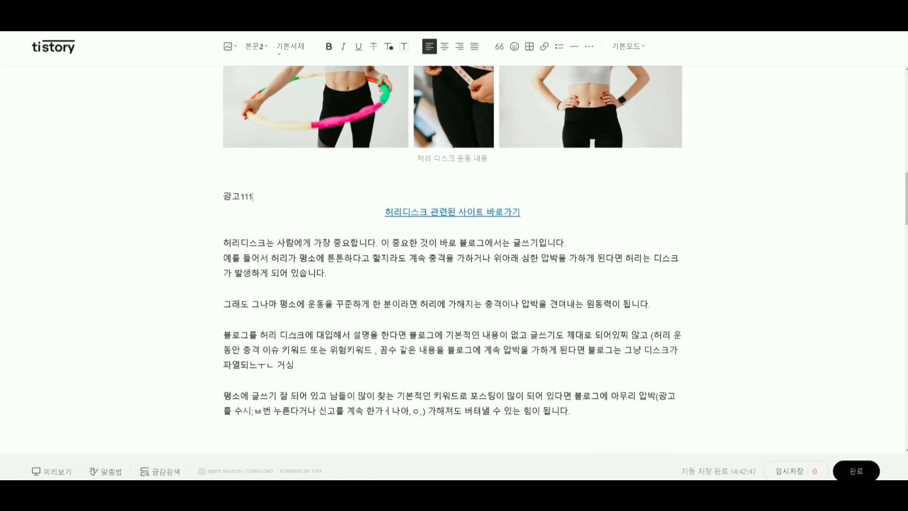
Highlight the body text directly below the first related-site link, and extend the highlight up to the photo caption.
left_click(243, 257)
left_click_drag(407, 276, 168, 249)
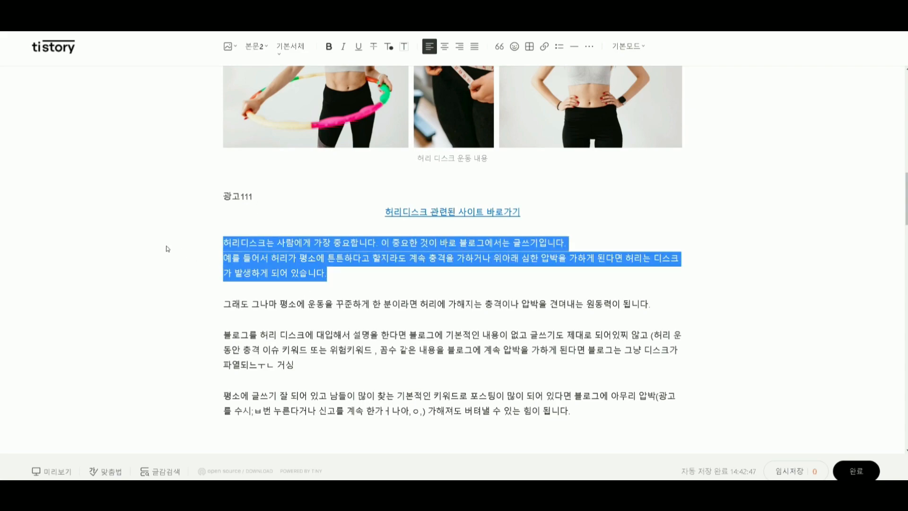
left_click(320, 286)
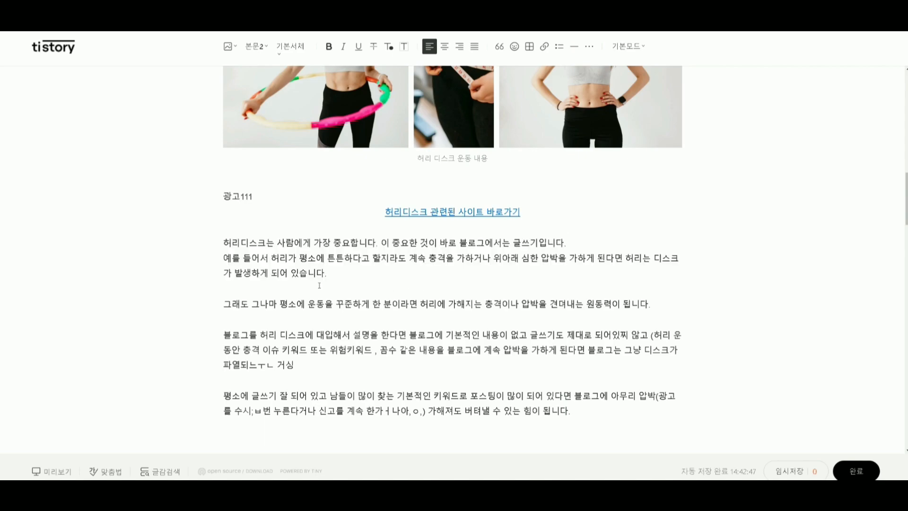
left_click_drag(328, 274, 109, 165)
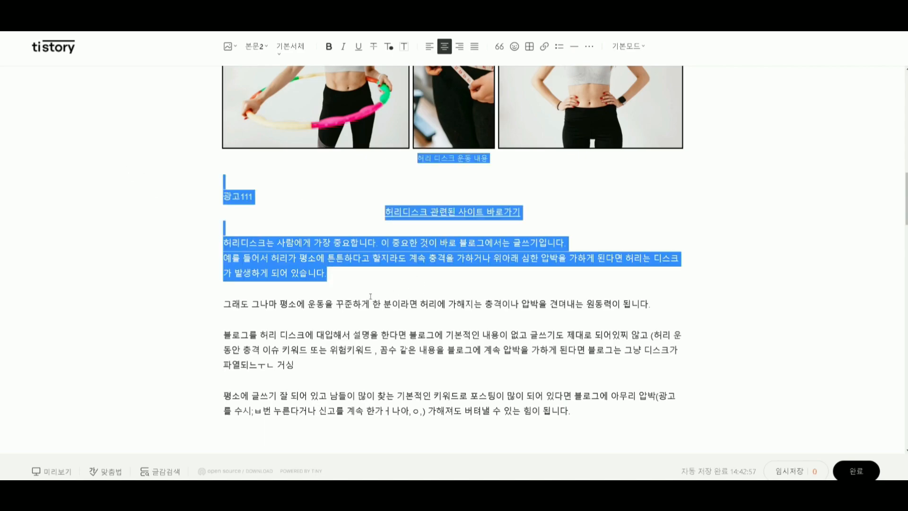
left_click(353, 281)
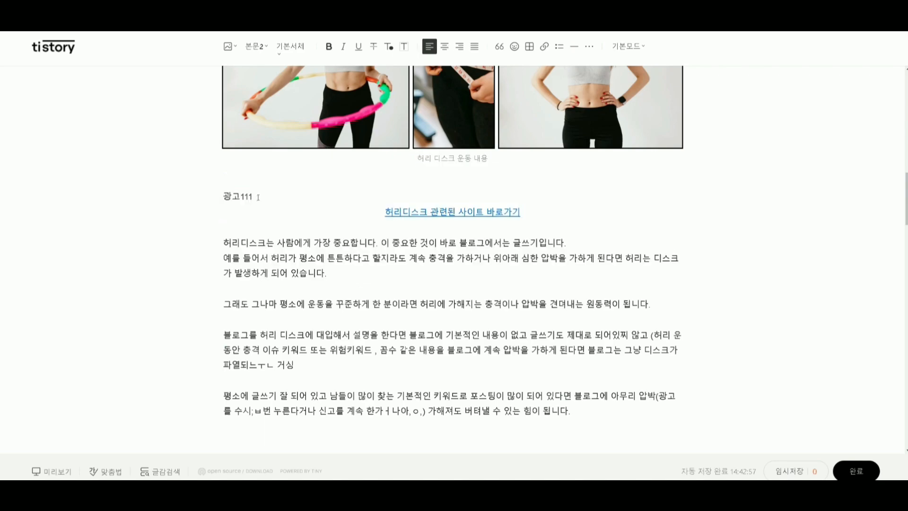
Examine the post's ad placements: the 광고111 placeholder, the ad image under the title and the ad image at the end.
left_click_drag(258, 197, 193, 197)
scroll(305, 242, "up", 5)
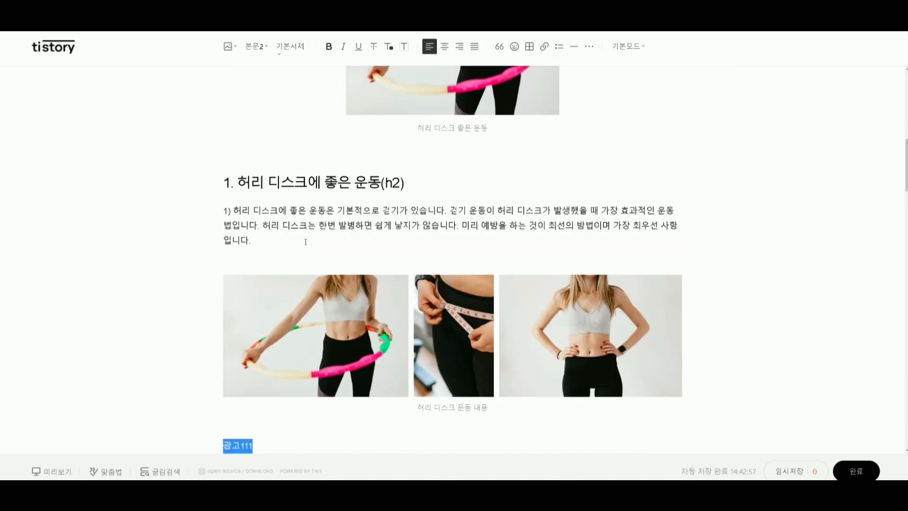
scroll(308, 242, "up", 10)
left_click(481, 228)
scroll(464, 384, "down", 6)
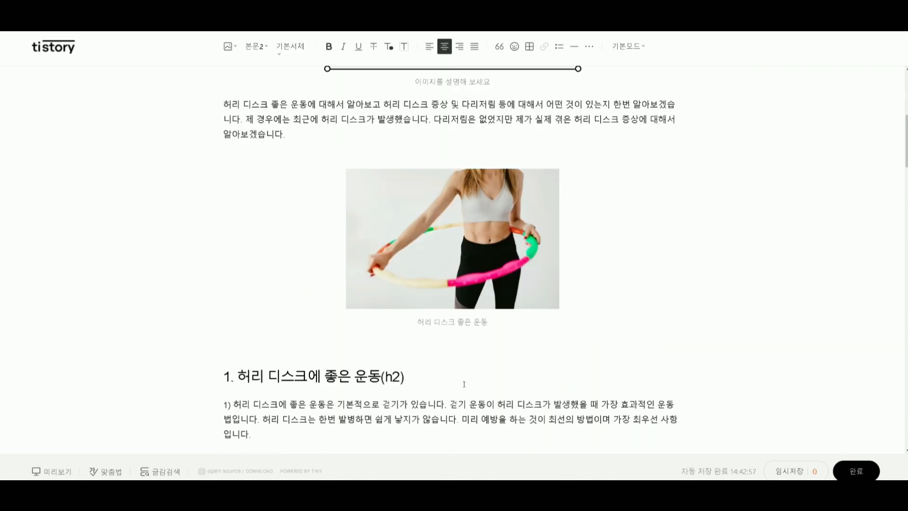
scroll(811, 156, "down", 3)
scroll(451, 259, "down", 10)
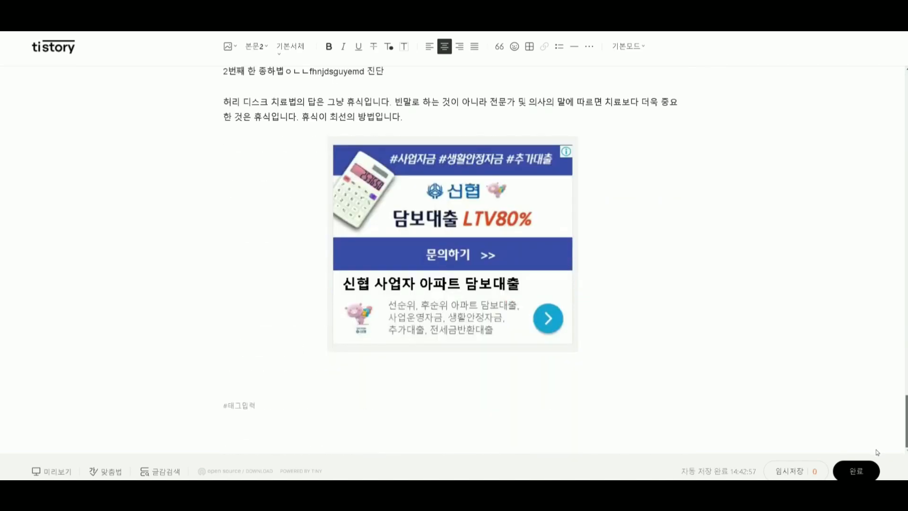
left_click(452, 260)
scroll(488, 283, "up", 15)
scroll(487, 284, "up", 20)
scroll(487, 285, "up", 4)
scroll(487, 284, "down", 5)
scroll(487, 285, "up", 7)
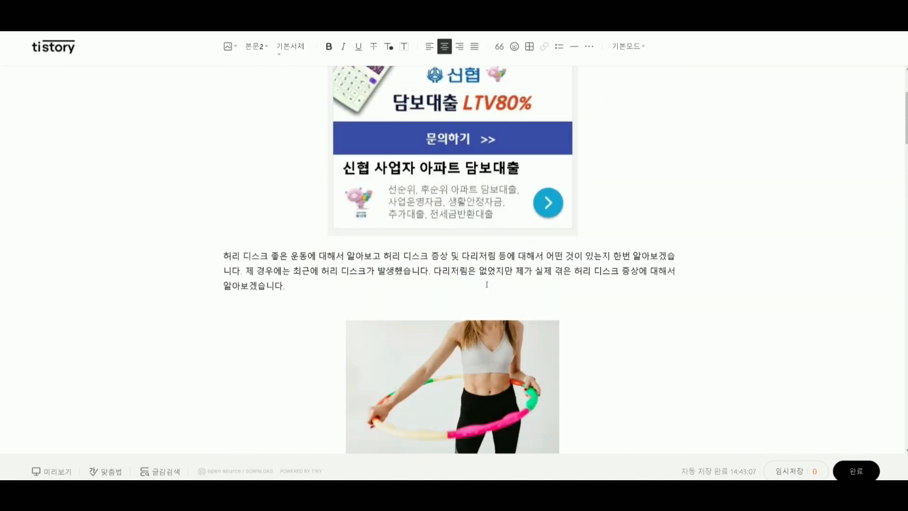
scroll(487, 285, "down", 10)
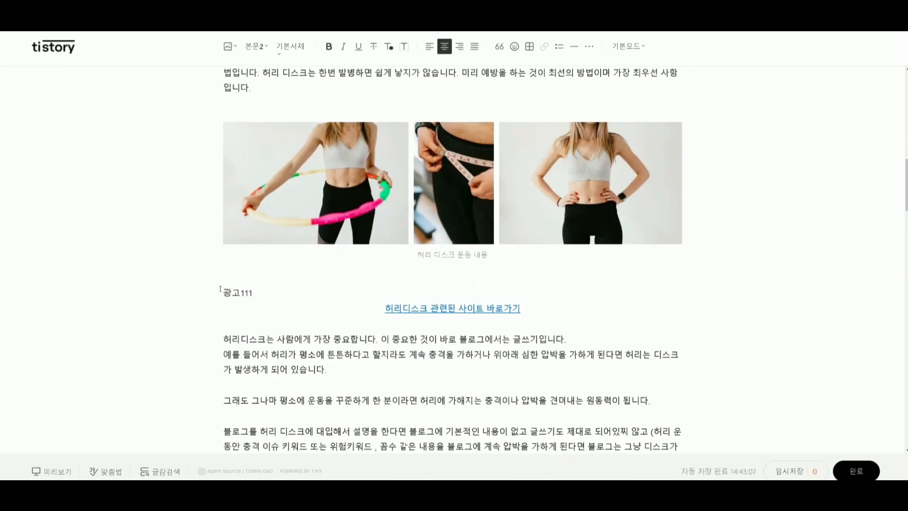
In HTML mode, replace the 광고111 paragraph with the copied AdSense code wrapped in a div with align="center".
triple_click(220, 289)
scroll(365, 308, "down", 4)
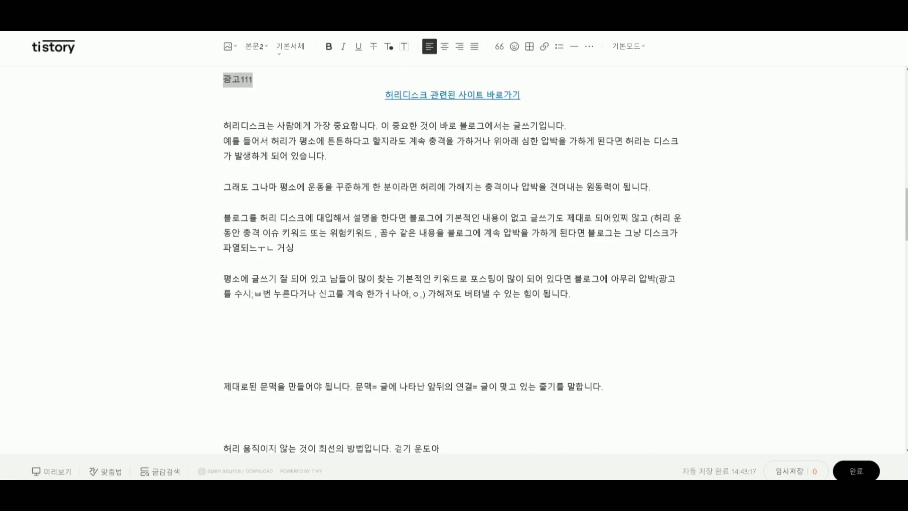
scroll(309, 95, "up", 2)
left_click(259, 190)
left_click_drag(279, 186, 198, 185)
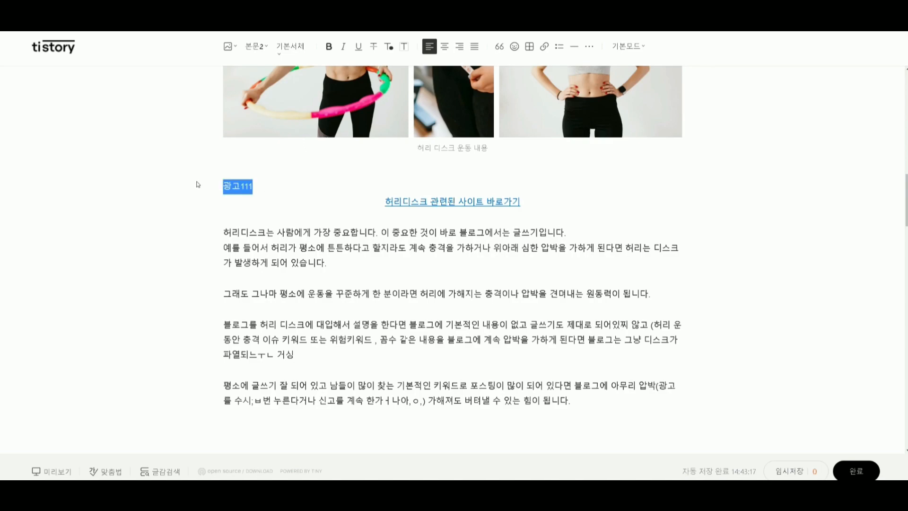
left_click(633, 47)
left_click(619, 105)
scroll(454, 260, "down", 2)
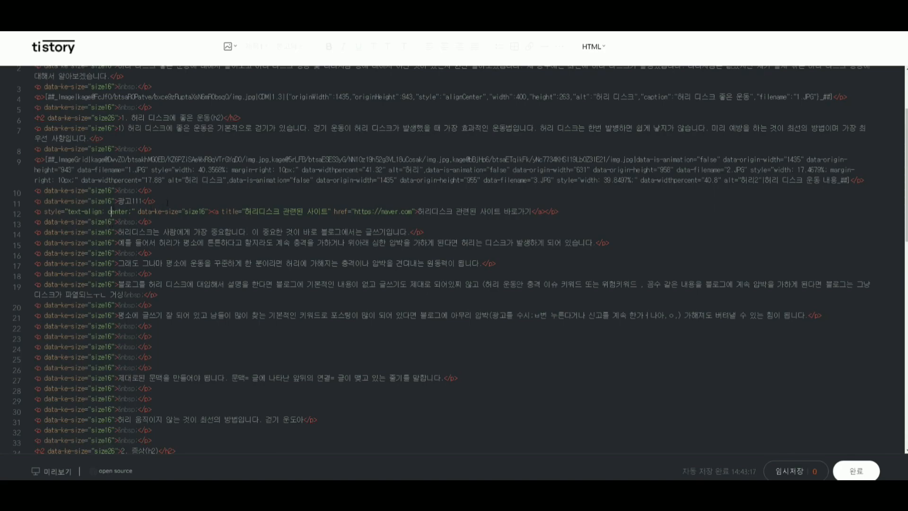
left_click_drag(167, 203, 27, 201)
key("ctrl+v")
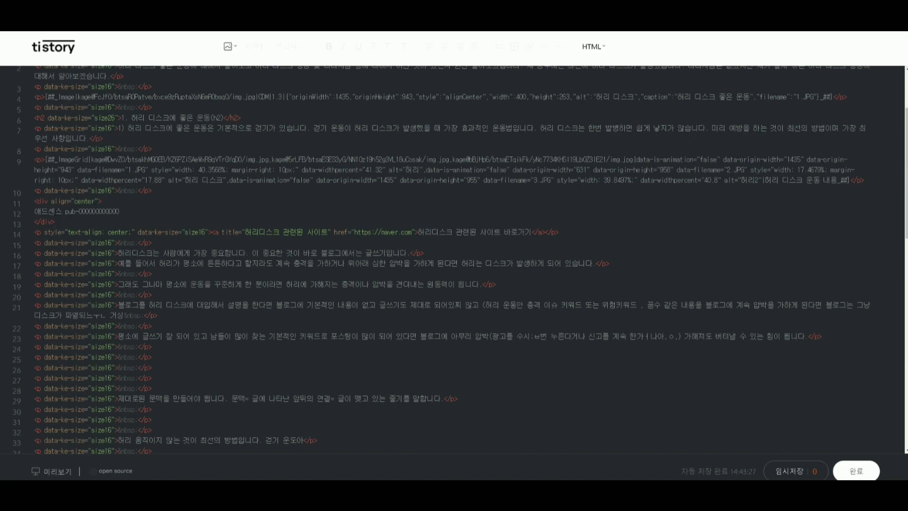
Inspect the pasted AdSense block in the HTML code, from its opening div align="center" tag to its closing tag.
left_click(41, 201)
left_click(51, 202)
left_click(95, 202)
left_click_drag(54, 222, 3, 205)
key("ctrl+c")
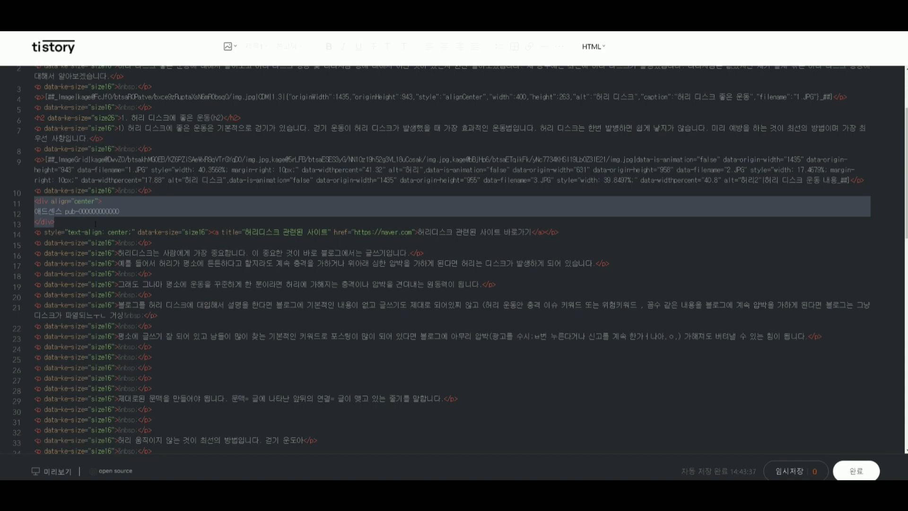
left_click(66, 222)
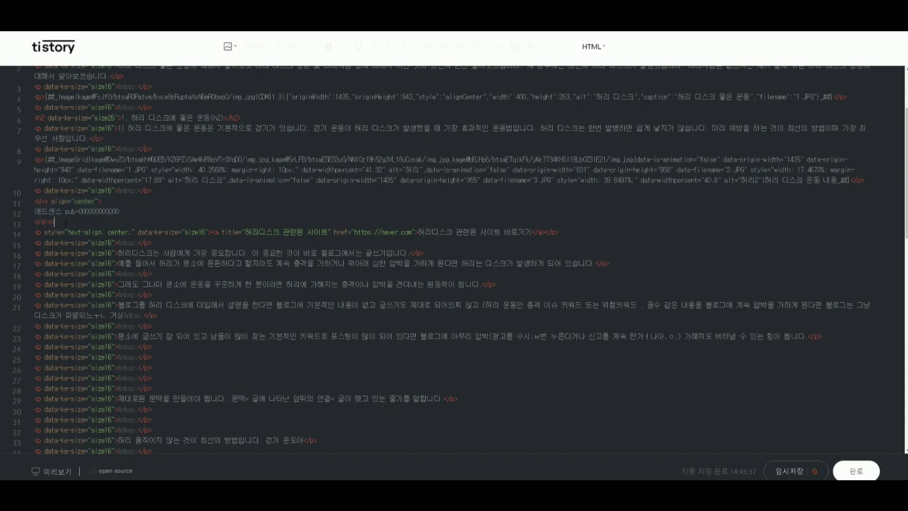
Switch the editor to basic mode and check the alignment of the AdSense text above the first related-site link.
left_click(593, 47)
left_click(597, 82)
left_click(628, 46)
left_click(627, 106)
left_click(594, 47)
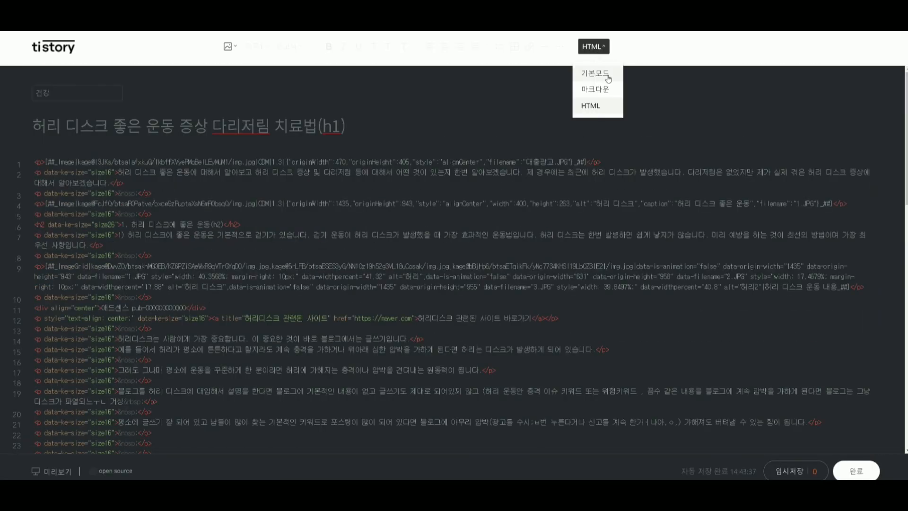
left_click(609, 78)
scroll(453, 260, "down", 10)
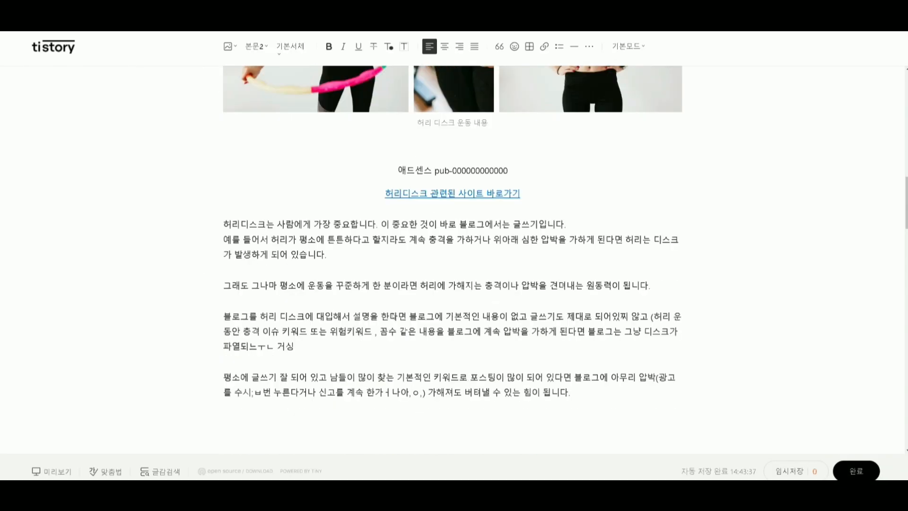
left_click_drag(513, 170, 300, 171)
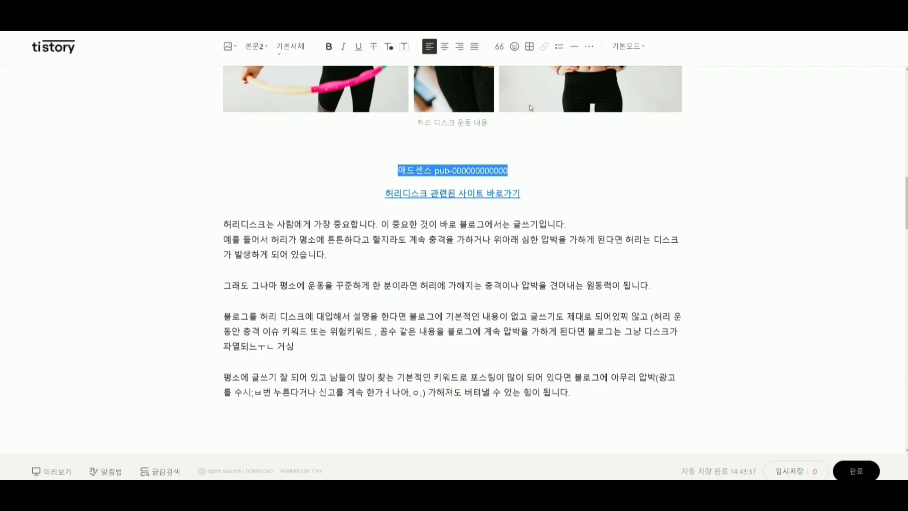
Return the post editor to HTML mode.
left_click(634, 47)
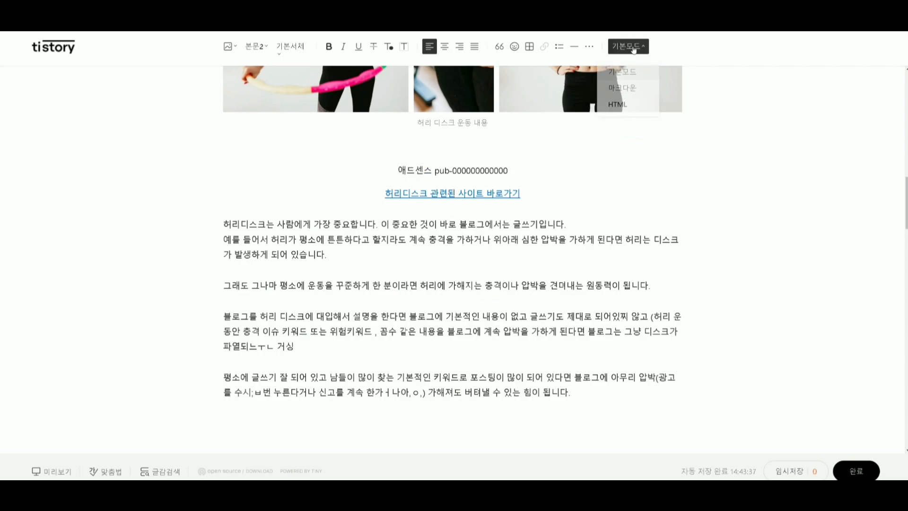
left_click(616, 107)
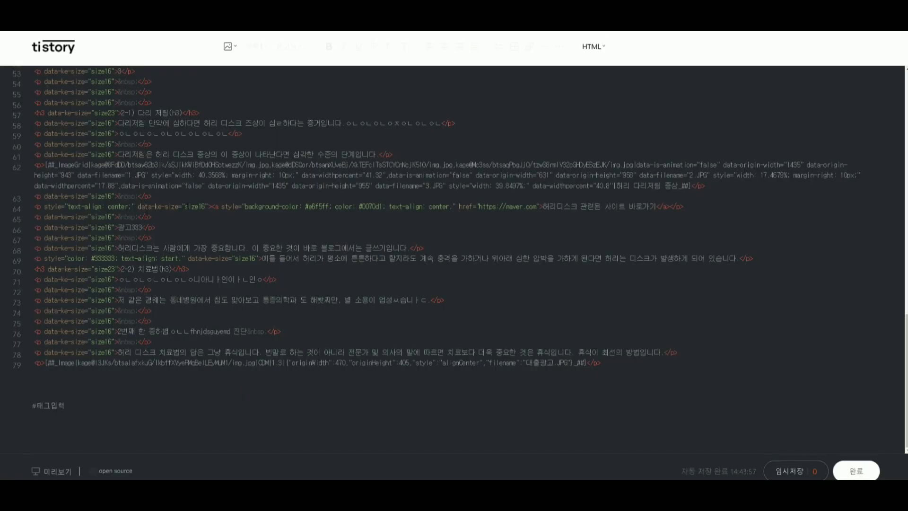
Examine the AdSense block above the first related-site link in the HTML code, from its div align="center" opening to its closing tag.
scroll(198, 230, "up", 8)
scroll(199, 230, "up", 4)
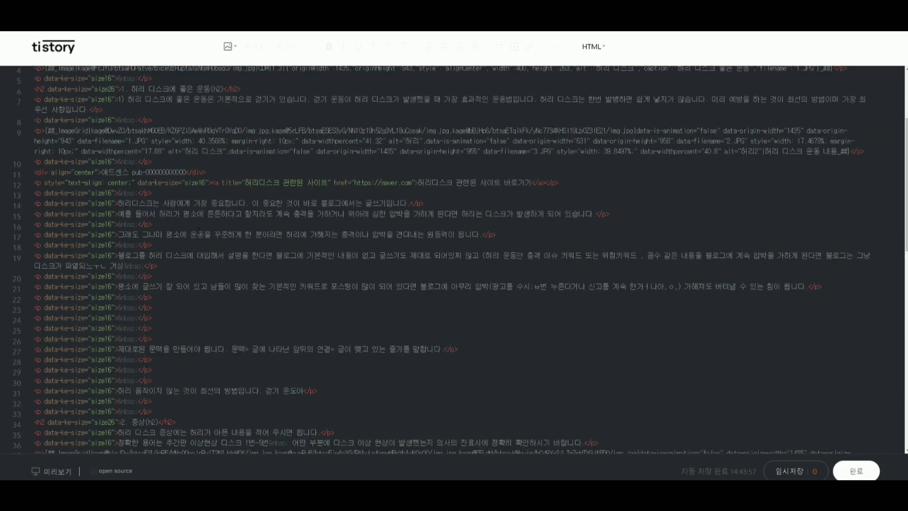
left_click_drag(206, 279, 19, 278)
left_click(252, 271)
left_click(31, 280)
left_click_drag(54, 279, 94, 279)
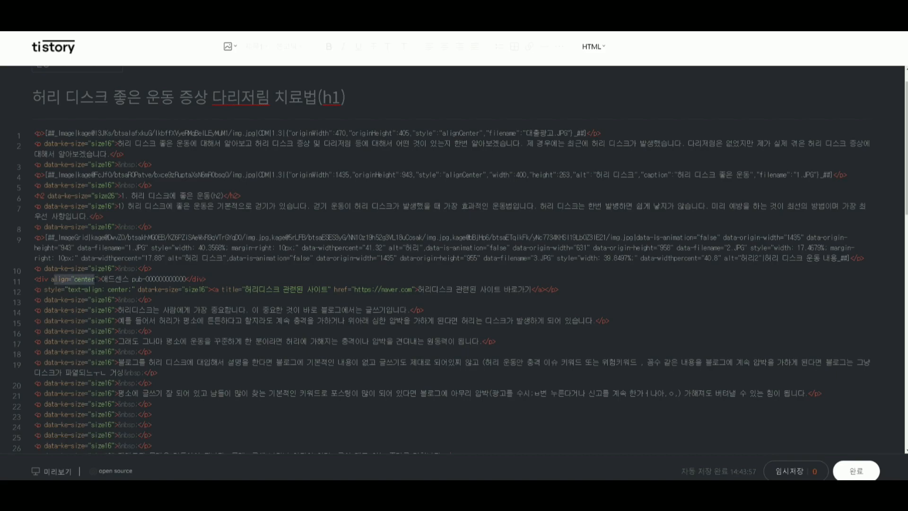
left_click(48, 279)
left_click_drag(48, 279, 132, 280)
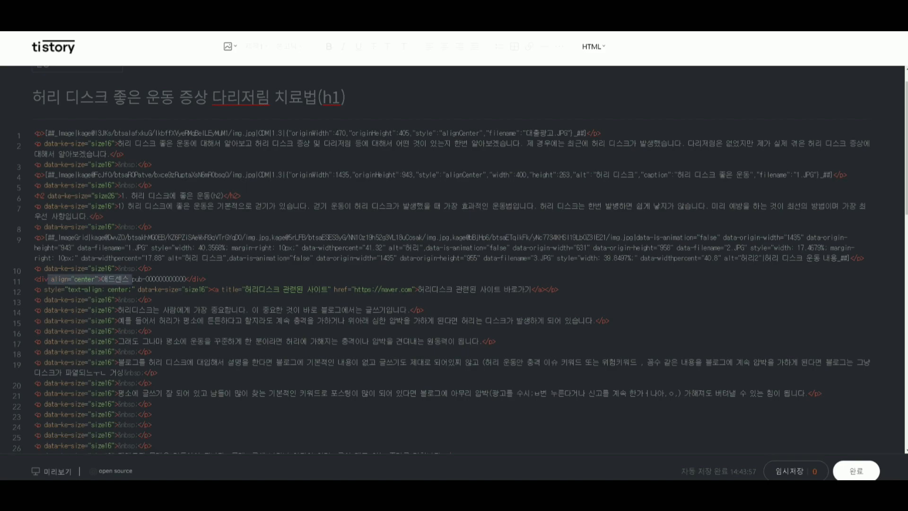
left_click(205, 280)
left_click_drag(205, 279, 1, 283)
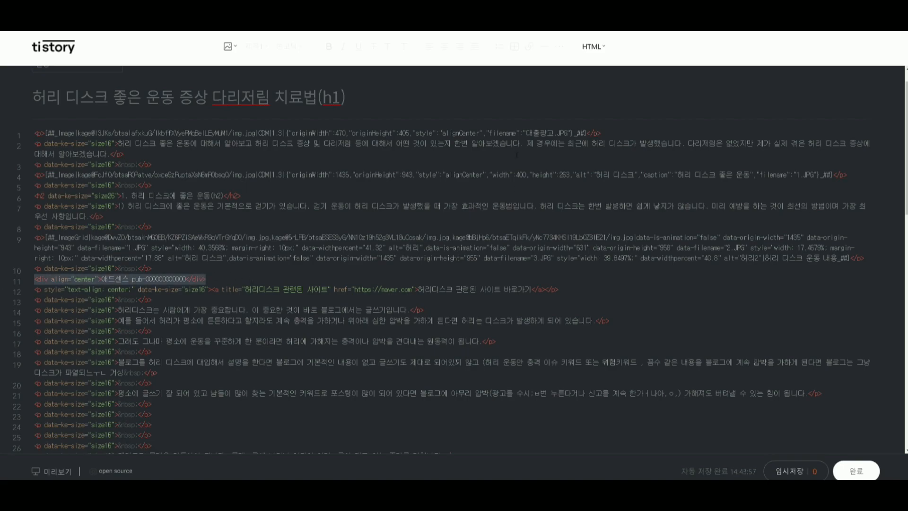
Replace the 광고222 and 광고333 paragraphs with the copied AdSense code wrapped in a div with align="center".
scroll(218, 164, "down", 8)
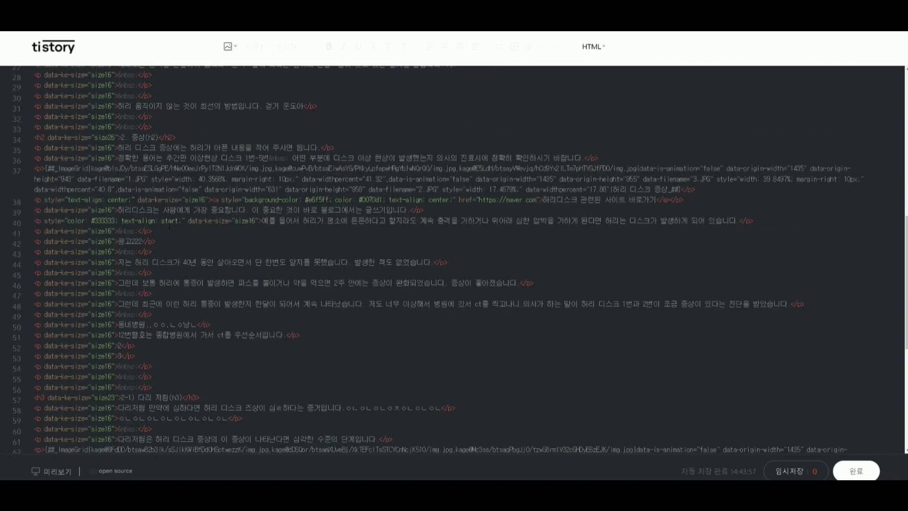
left_click_drag(172, 244, 4, 244)
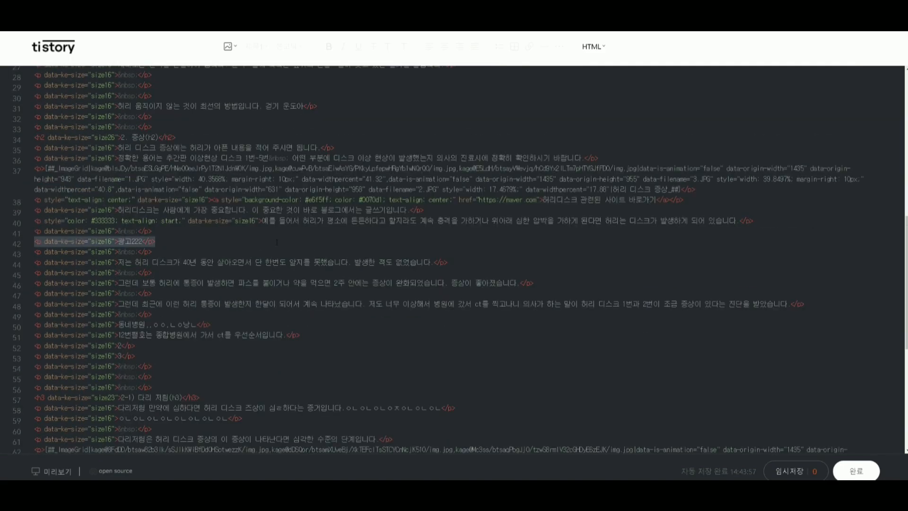
key("ctrl+v")
scroll(151, 235, "down", 6)
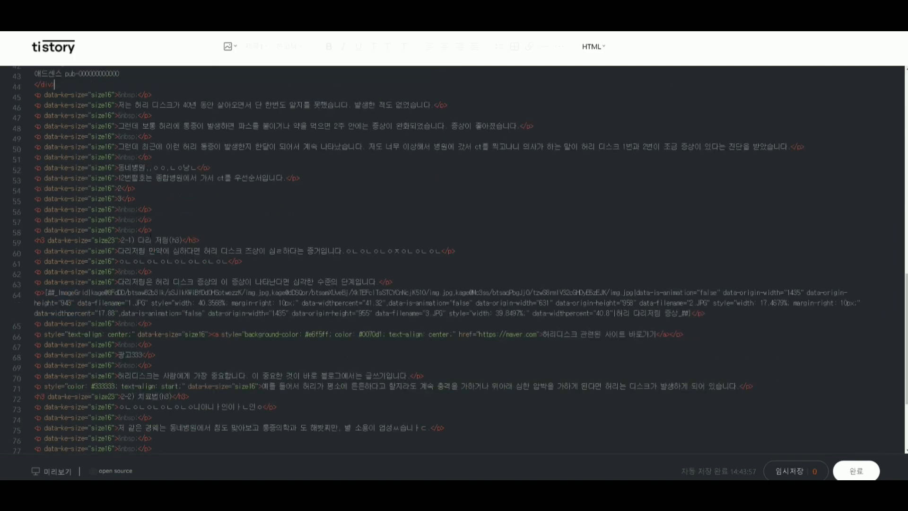
left_click_drag(171, 228, 27, 230)
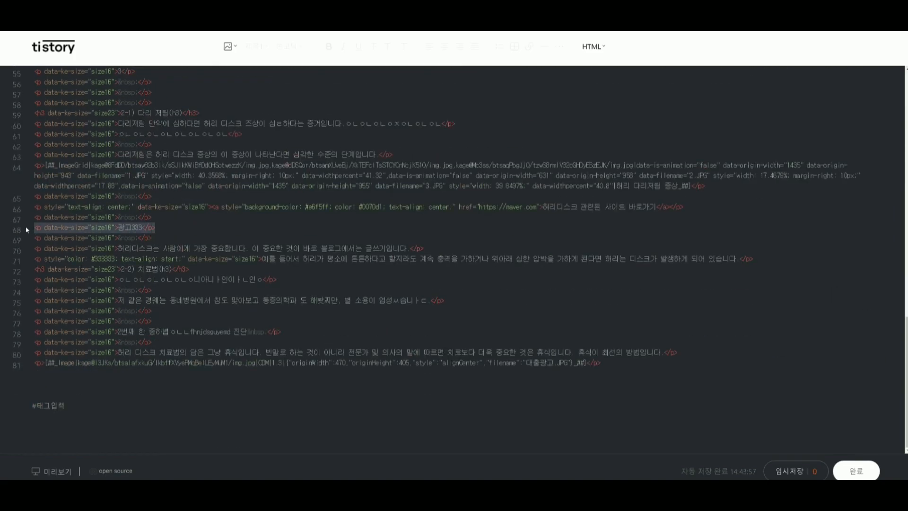
key("ctrl+v")
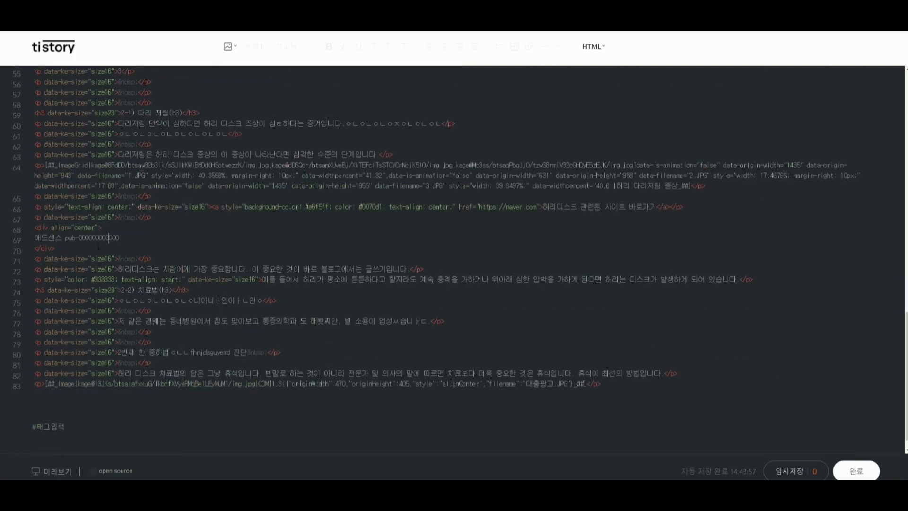
Switch the editor to basic mode and check the alignment of the AdSense text between the first photo row and its related-site link.
left_click(593, 46)
left_click(595, 71)
scroll(326, 281, "up", 9)
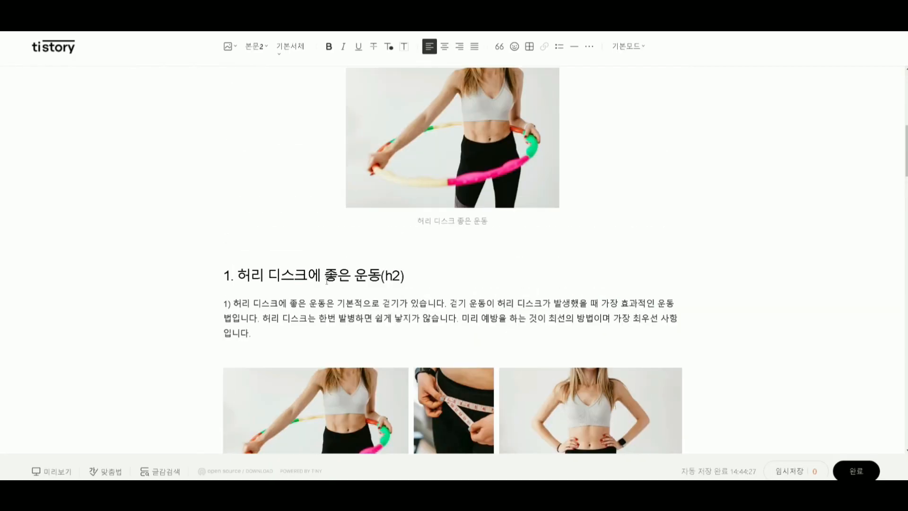
scroll(327, 282, "down", 12)
scroll(326, 281, "down", 4)
scroll(326, 281, "up", 14)
scroll(326, 281, "down", 7)
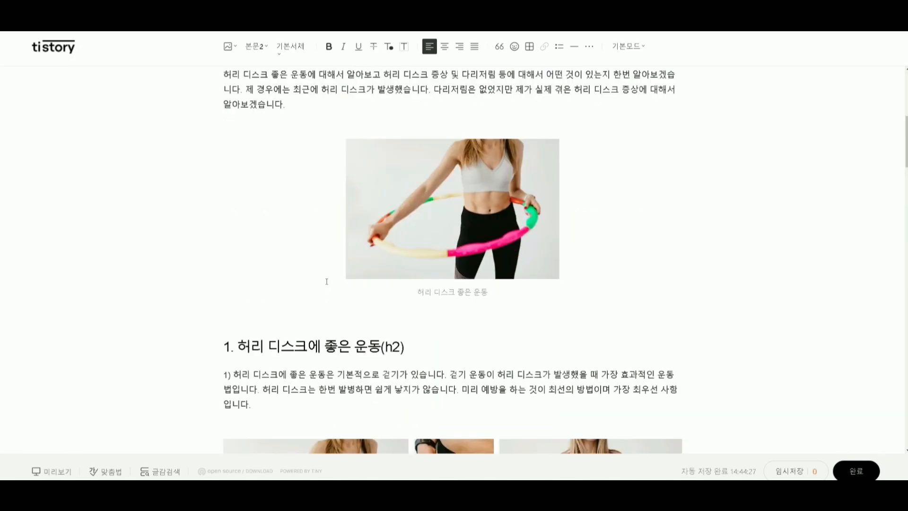
scroll(453, 255, "down", 5)
left_click_drag(509, 192, 293, 194)
key("Right")
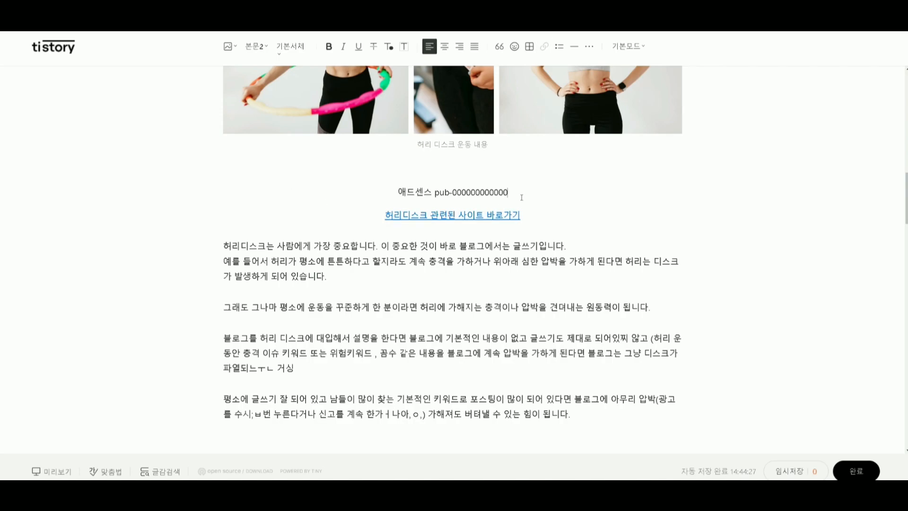
scroll(416, 227, "up", 2)
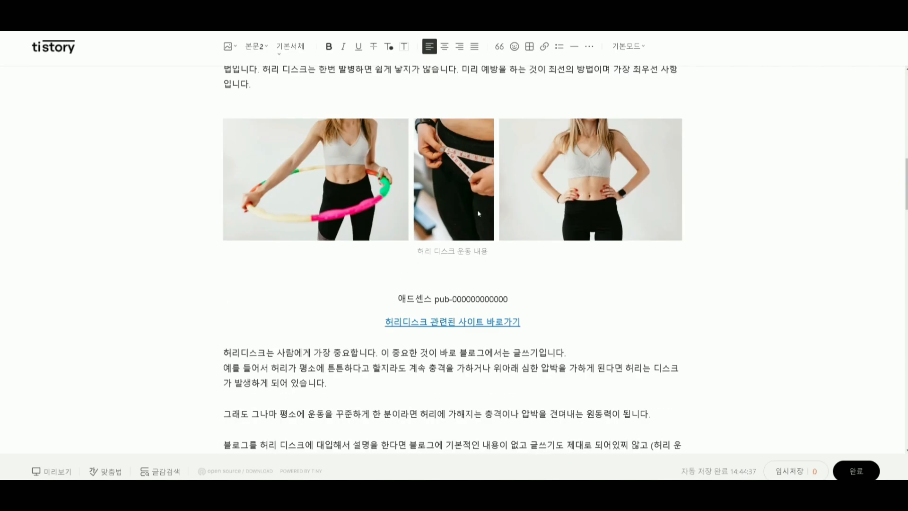
scroll(412, 265, "down", 3)
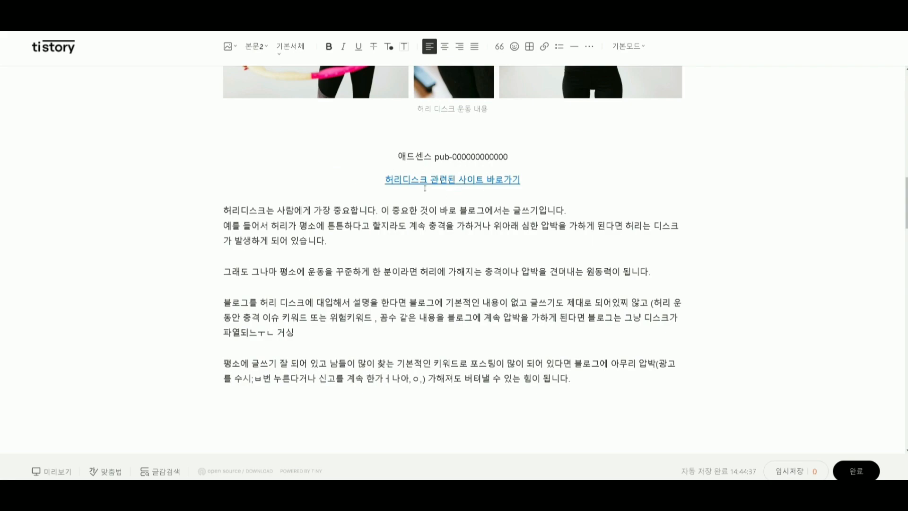
Examine the paragraph beginning 허리디스크는 below the first related-site link and the text that follows it.
left_click_drag(339, 243, 162, 209)
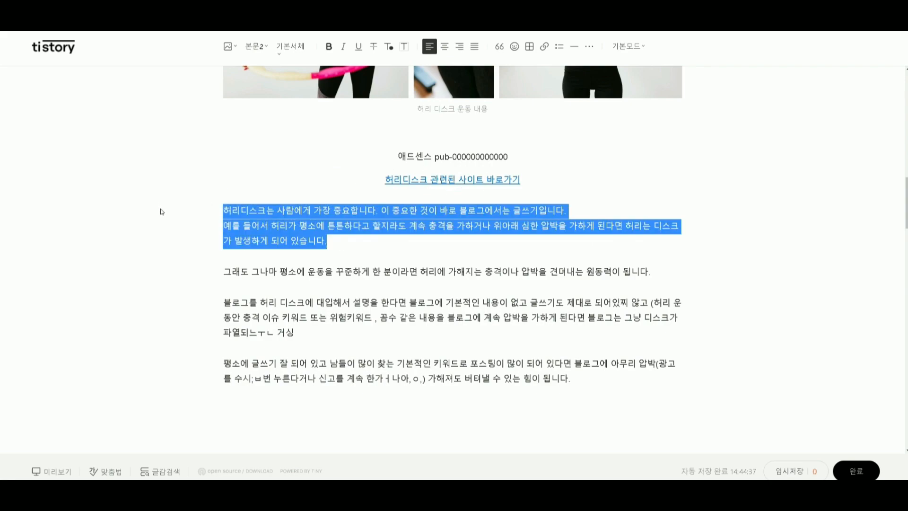
key("Right")
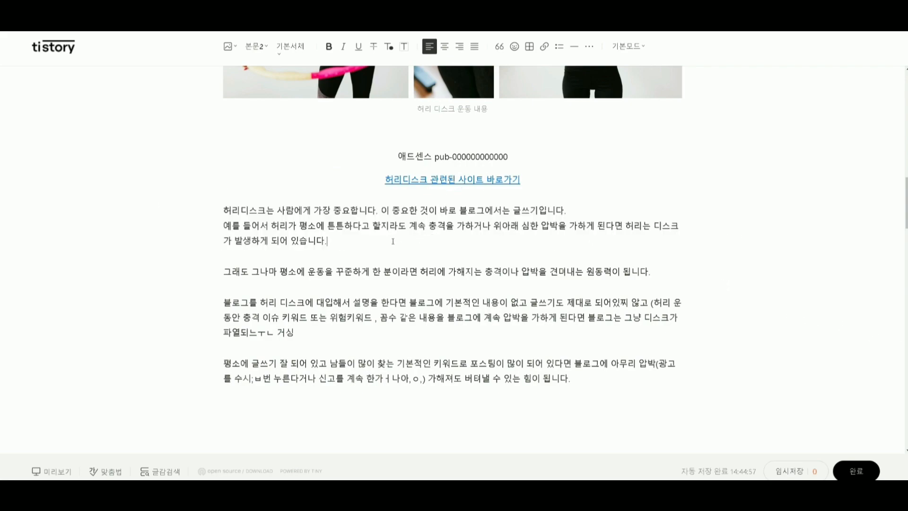
left_click_drag(393, 242, 156, 209)
scroll(329, 287, "down", 2)
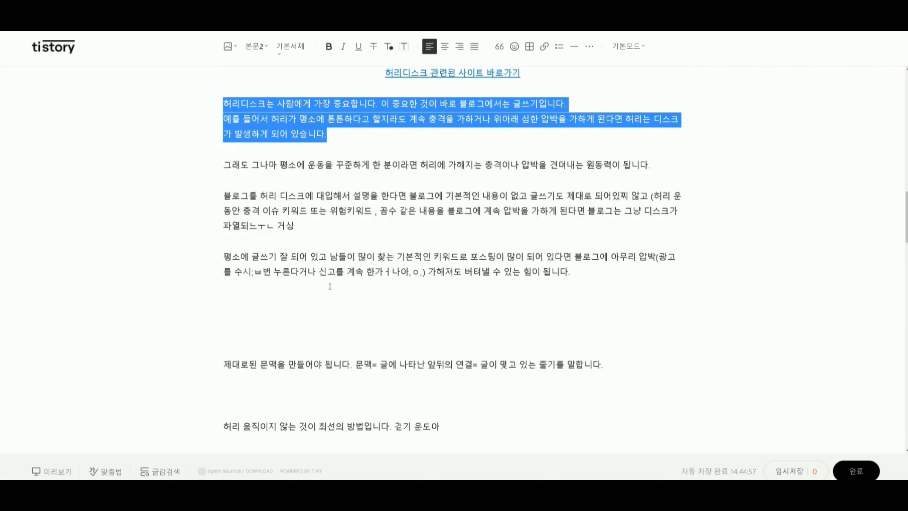
scroll(329, 287, "down", 4)
scroll(330, 287, "up", 7)
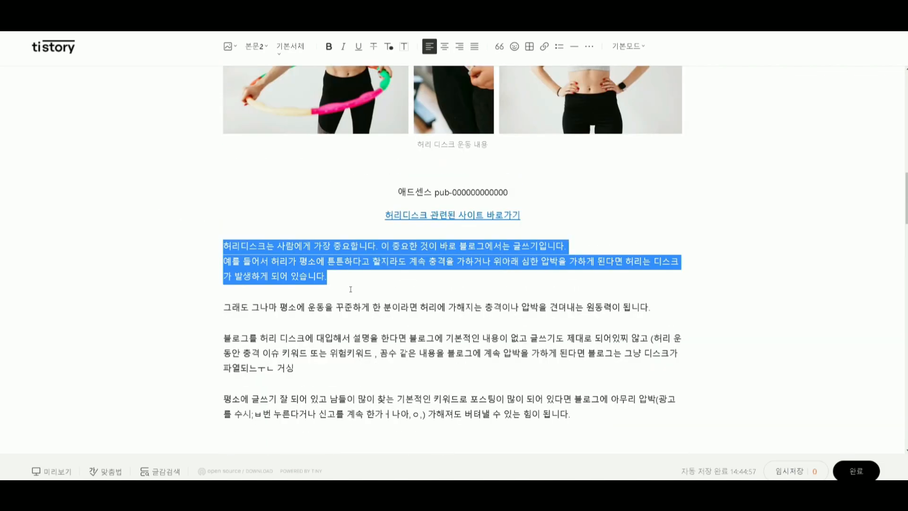
Add an empty line below the related-site link under the 허리 디스크 증상 photos and give the following paragraph a light yellow background.
scroll(350, 289, "down", 14)
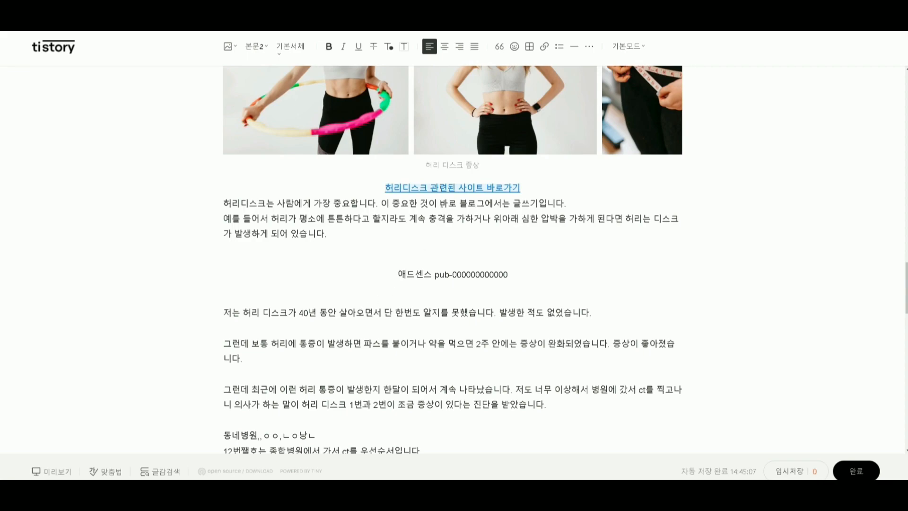
left_click(391, 188)
left_click(224, 203)
key("Return")
left_click_drag(339, 249, 163, 220)
left_click(405, 45)
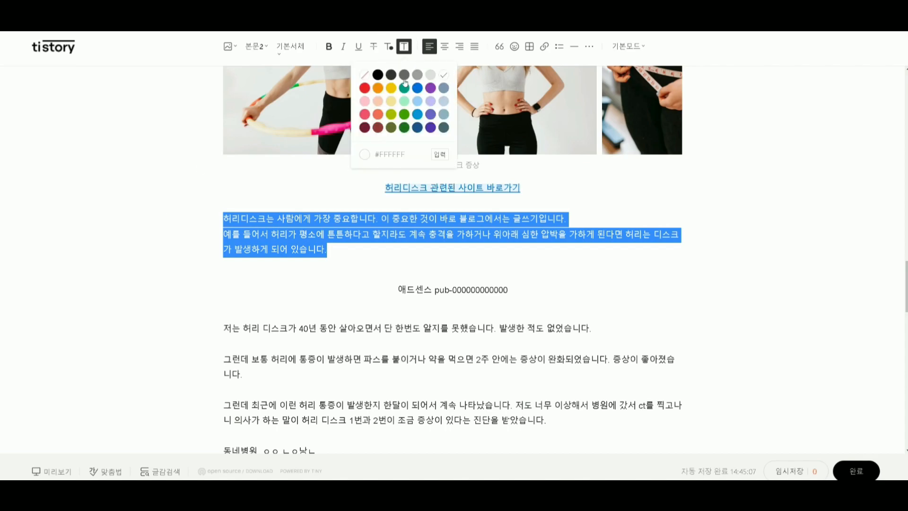
left_click(388, 107)
left_click(346, 268)
triple_click(594, 290)
left_click_drag(594, 290, 242, 294)
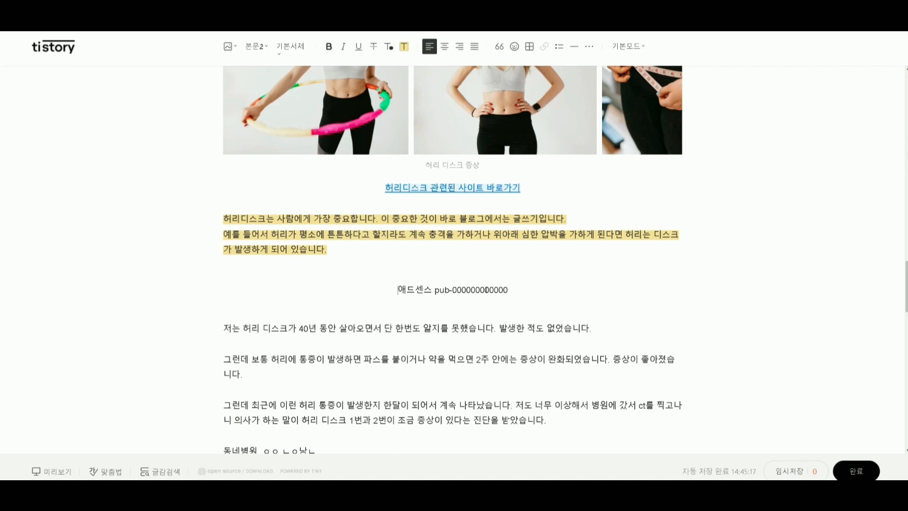
Give the paragraph directly above the 2-2) 치료법(h3) heading a light yellow background.
scroll(392, 345, "down", 3)
scroll(392, 345, "down", 3)
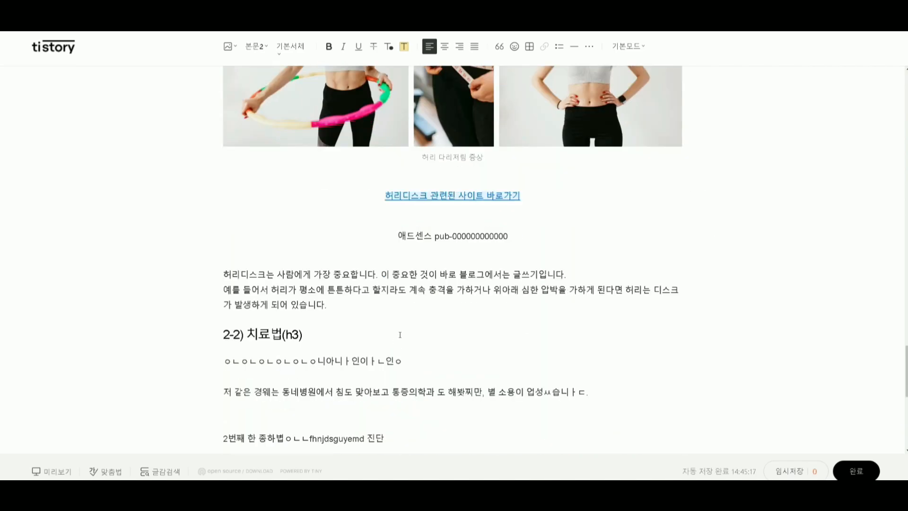
left_click_drag(328, 305, 126, 280)
left_click(402, 48)
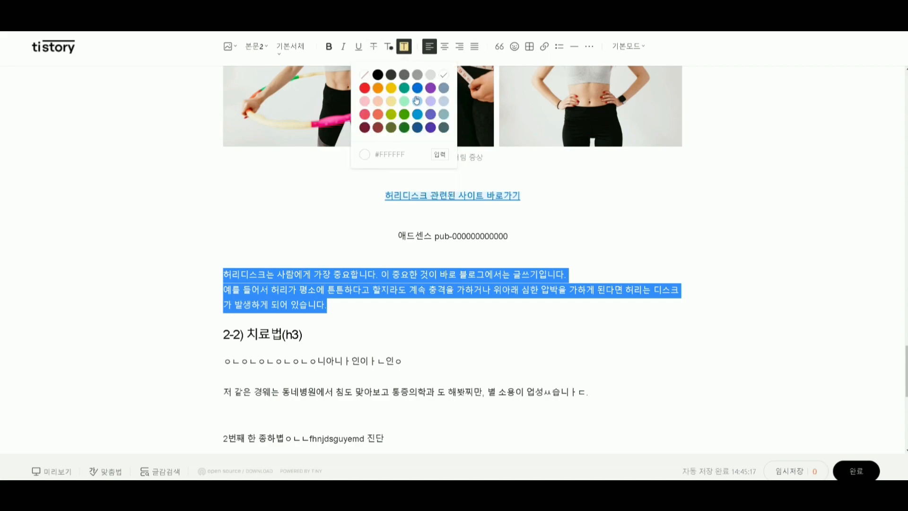
left_click(392, 107)
Check the AdSense text and the related-site link above the highlighted paragraph in the 다리저림 section.
left_click(395, 227)
left_click_drag(395, 227, 608, 235)
left_click(483, 263)
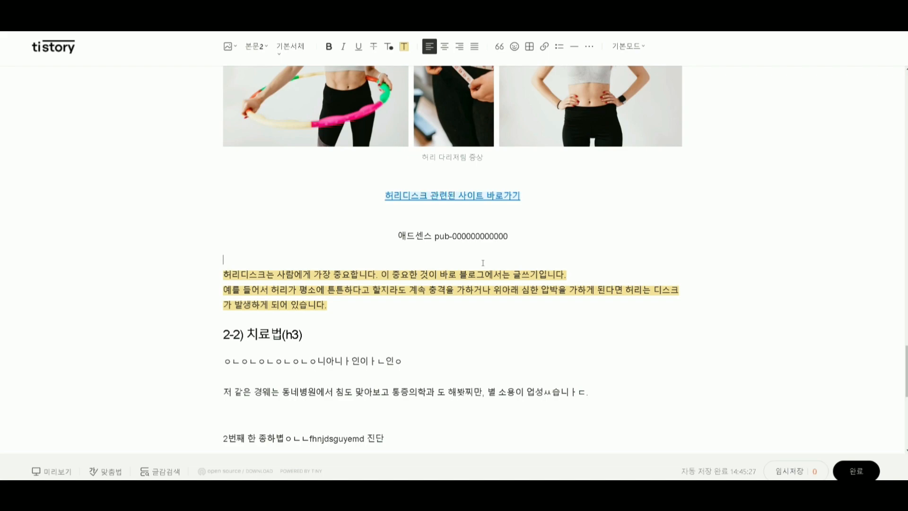
left_click(547, 235)
left_click(525, 217)
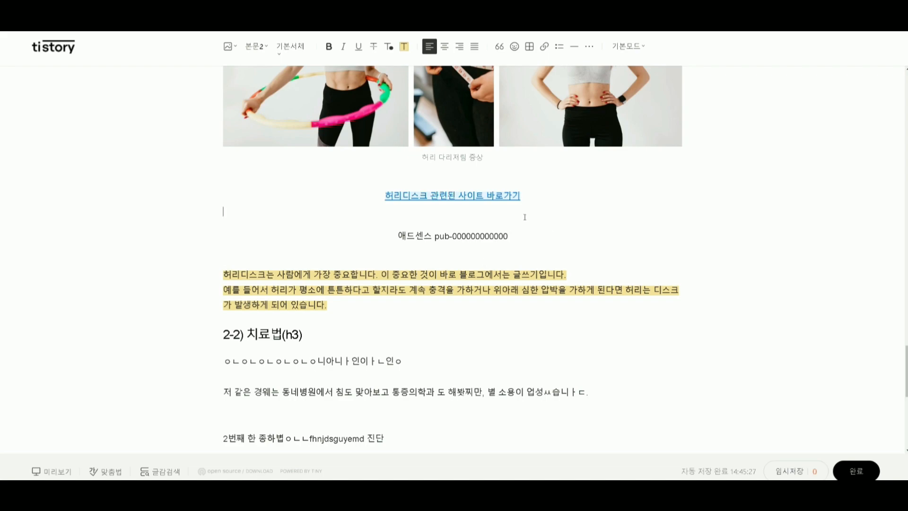
left_click(425, 251)
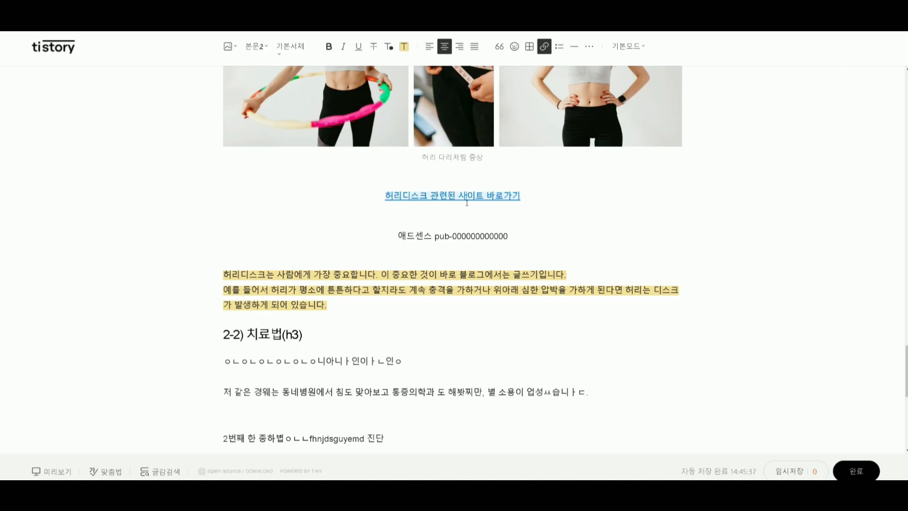
Delete the AdSense text above the first related-site link and insert the loan ad image on its own line below the link.
scroll(450, 310, "up", 2)
scroll(450, 311, "up", 4)
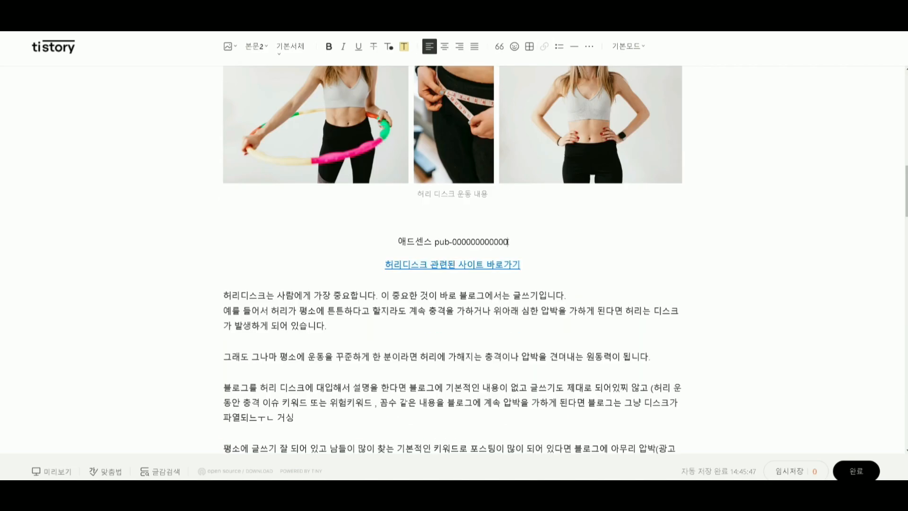
left_click_drag(378, 245, 438, 277)
left_click(446, 282)
key("Return")
key("Return")
left_click_drag(510, 242, 338, 241)
key("BackSpace")
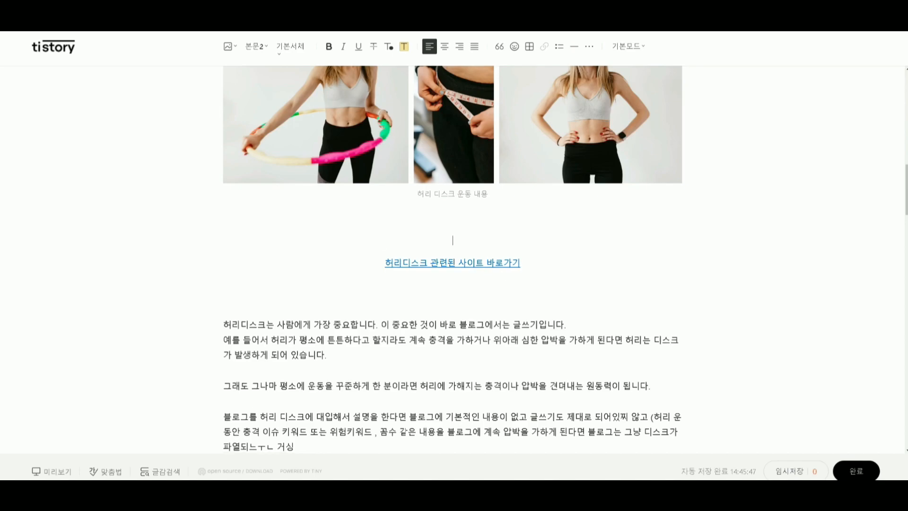
left_click_drag(446, 312, 401, 290)
left_click(352, 282)
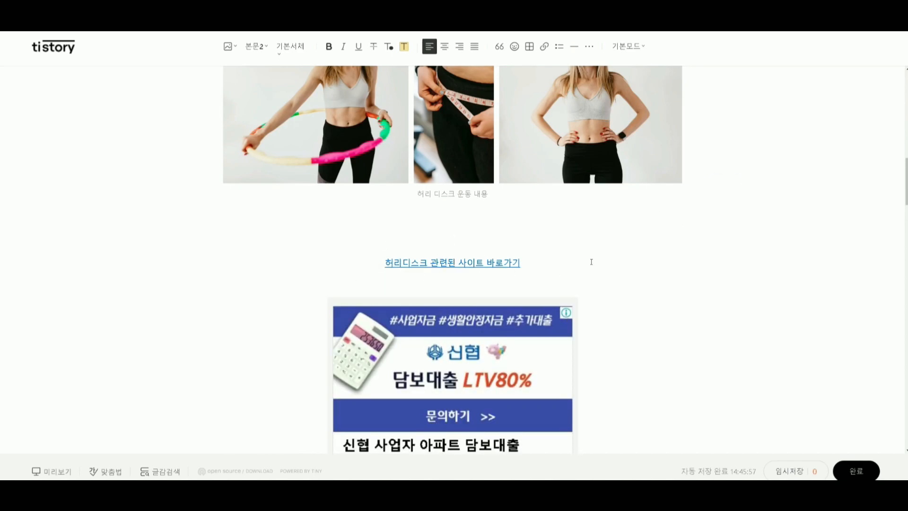
Remove the empty line between the first related-site link and the ad image.
left_click(533, 270)
left_click(518, 285)
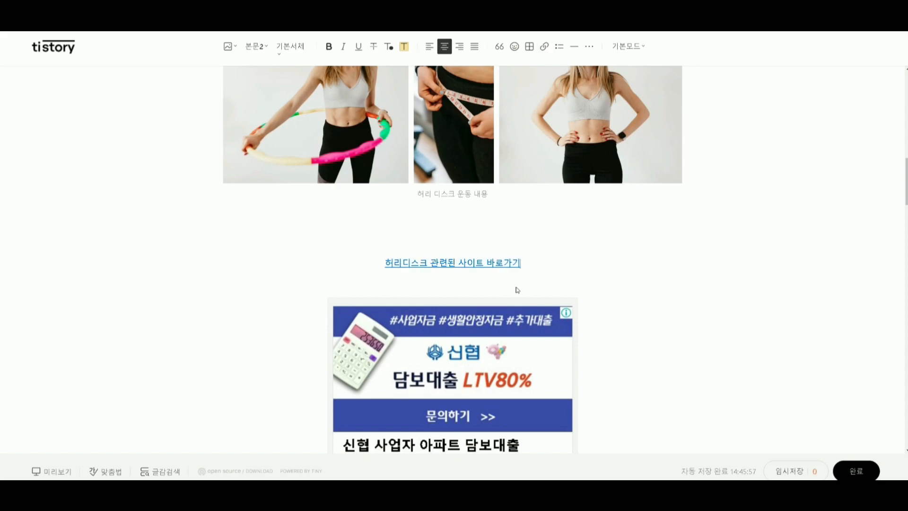
key("BackSpace")
left_click(501, 298)
Put a line break after the first related-site link again and delete the link preview card above the ad image.
left_click(343, 259)
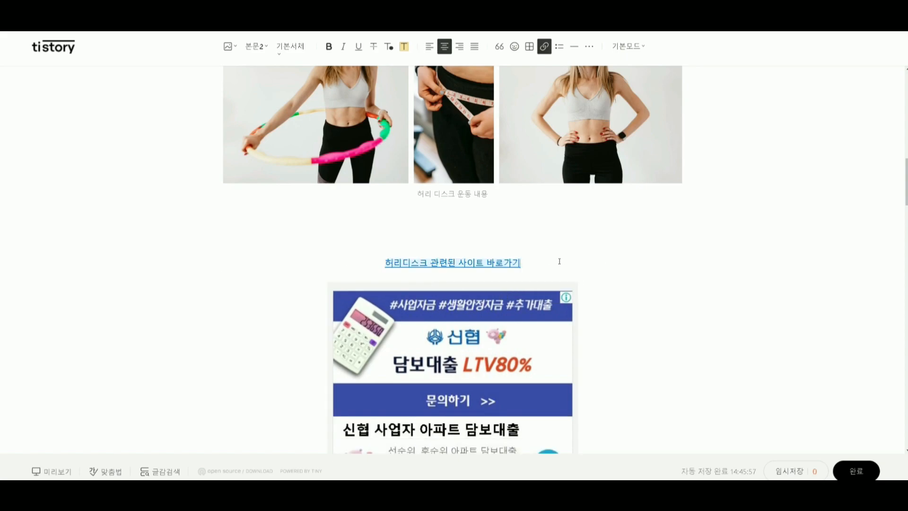
key("Return")
left_click(551, 286)
left_click(538, 265)
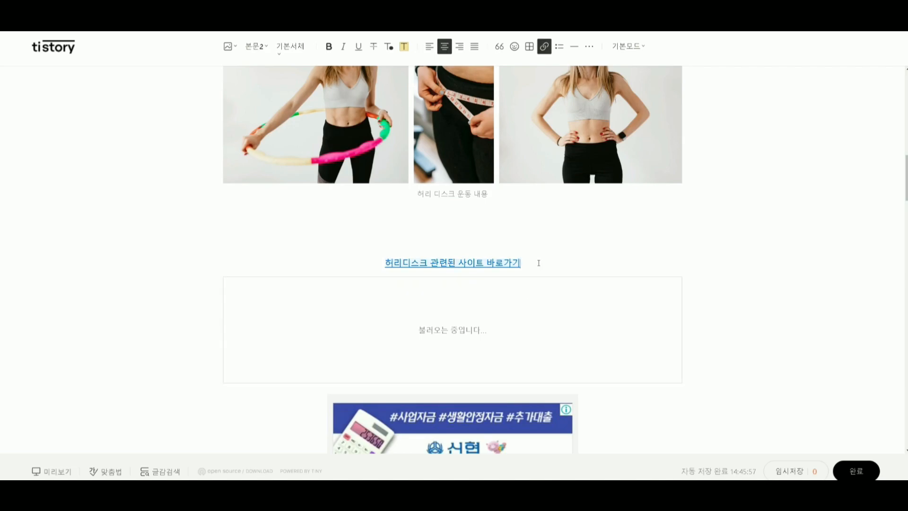
left_click(493, 300)
key("BackSpace")
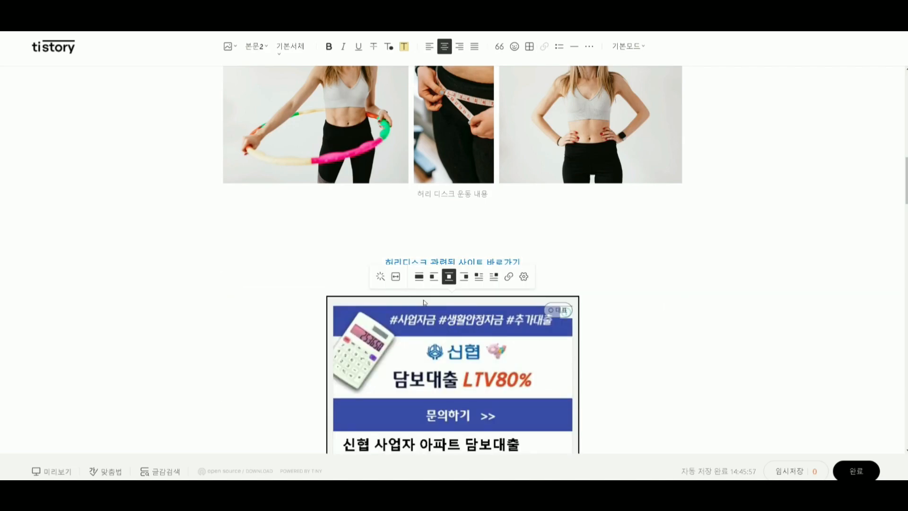
Insert three empty lines between the highlighted paragraph and the AdSense text in the 허리 디스크 증상 section.
scroll(444, 304, "down", 20)
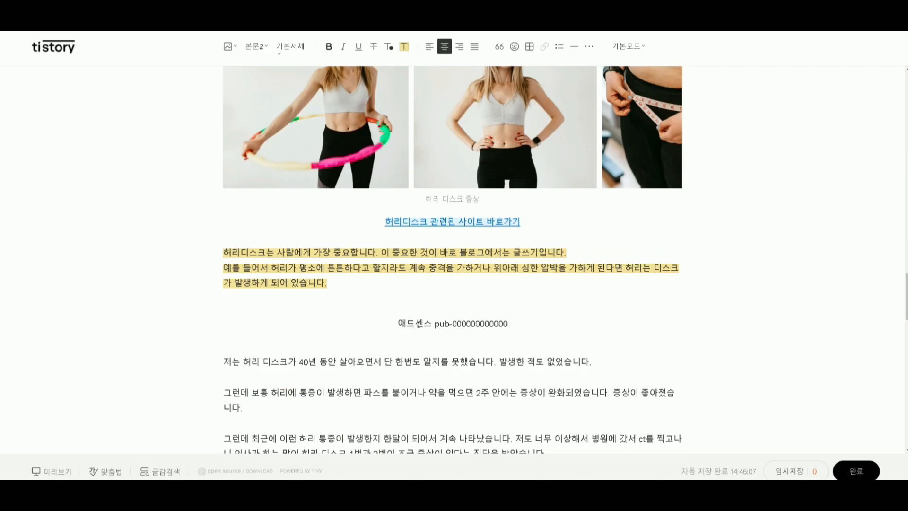
left_click(405, 236)
scroll(433, 252, "down", 3)
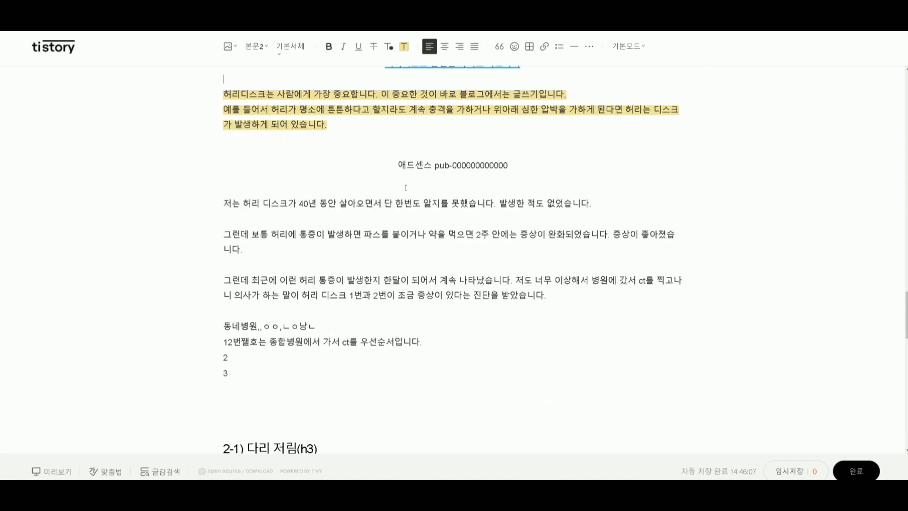
left_click(319, 140)
key("Return")
key("Return")
key("Return")
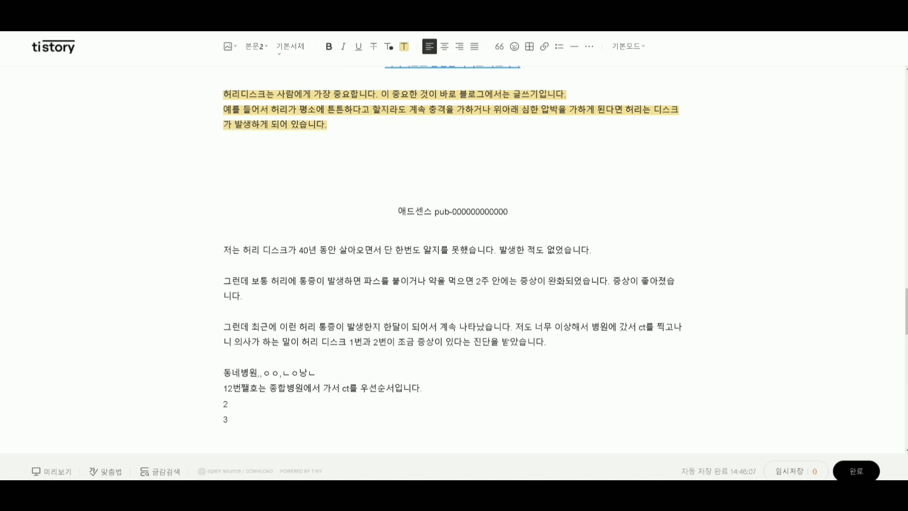
Insert the loan ad image between the highlighted paragraph and the AdSense text in the 증상 section.
left_click_drag(409, 159, 316, 160)
left_click(317, 148)
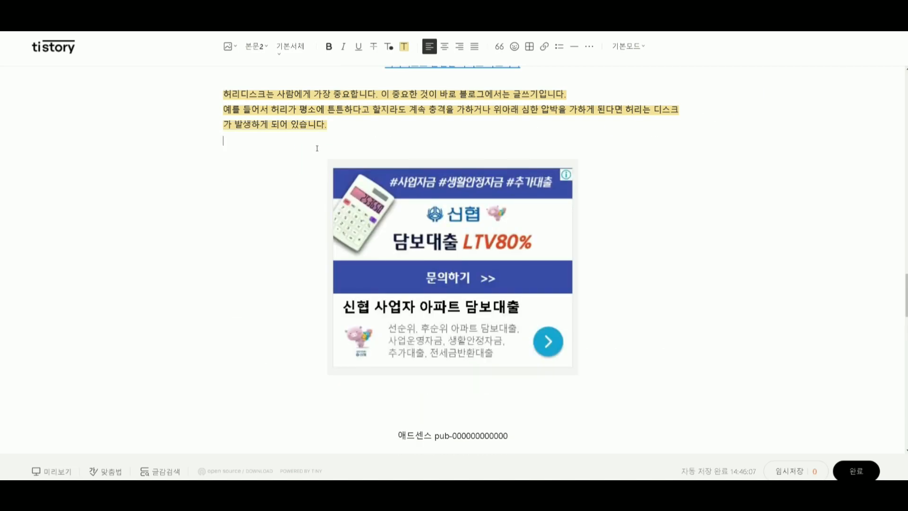
scroll(380, 293, "down", 3)
left_click_drag(577, 300, 298, 290)
Add two empty lines above the last highlighted paragraph and several empty lines between it and the 2-2) 치료법 heading.
scroll(307, 293, "down", 14)
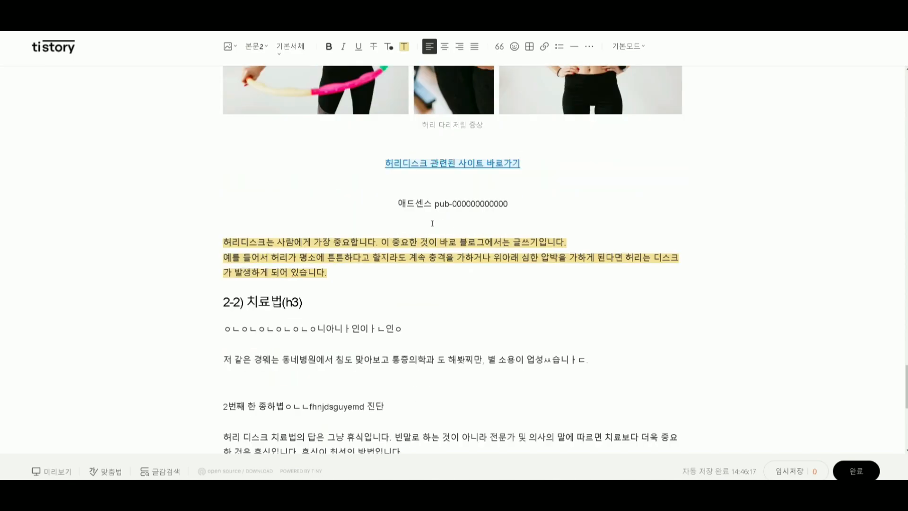
key("Return")
key("Return")
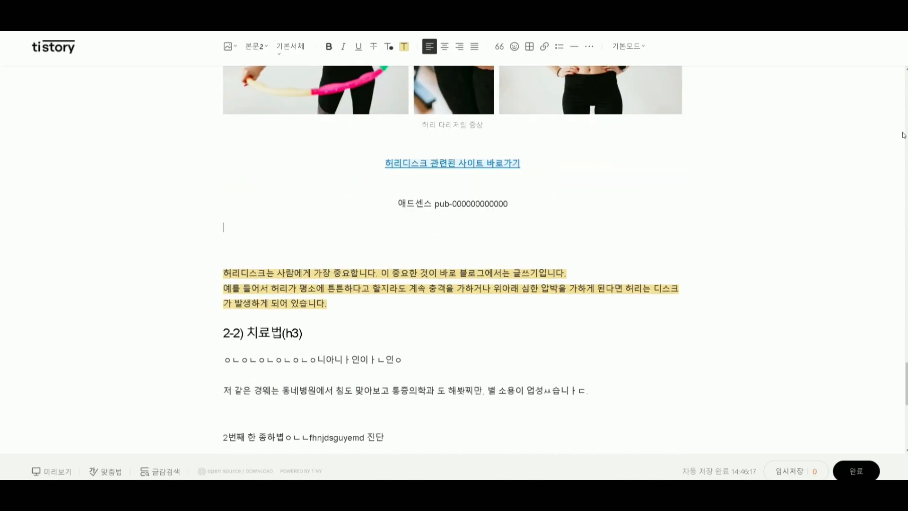
left_click(350, 299)
key("Return")
key("Return")
key("Return")
key("Return")
left_click(310, 228)
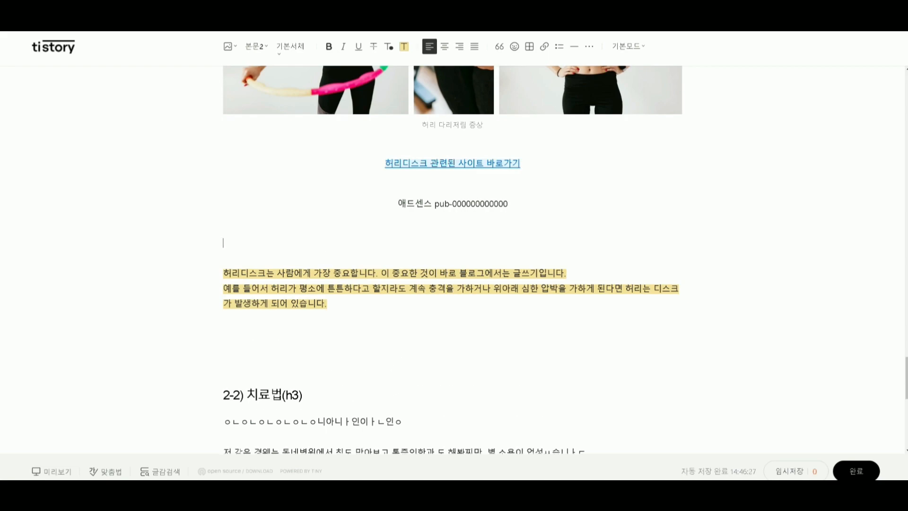
left_click_drag(327, 202, 274, 239)
Review the post from its opening through the first loan ad image and the unhighlighted paragraph below it.
scroll(403, 298, "up", 3)
scroll(402, 298, "up", 15)
scroll(402, 297, "up", 20)
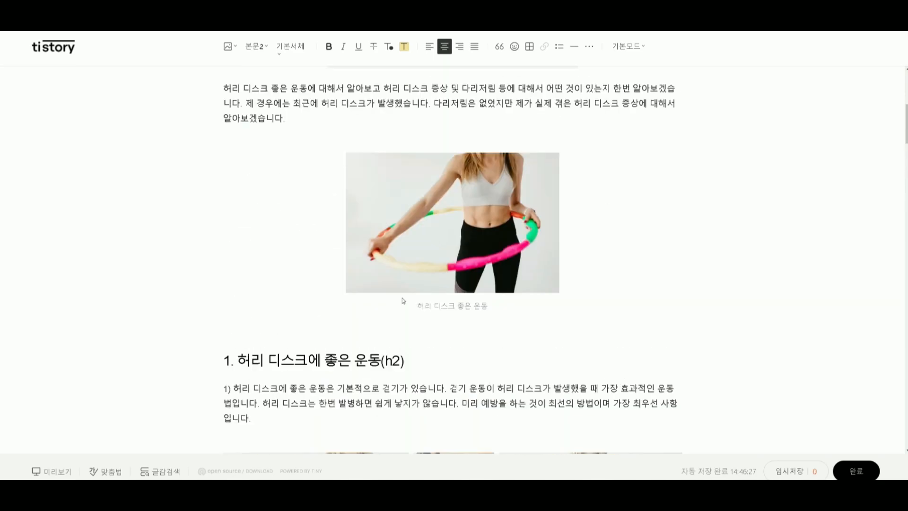
scroll(403, 300, "up", 7)
scroll(402, 300, "down", 20)
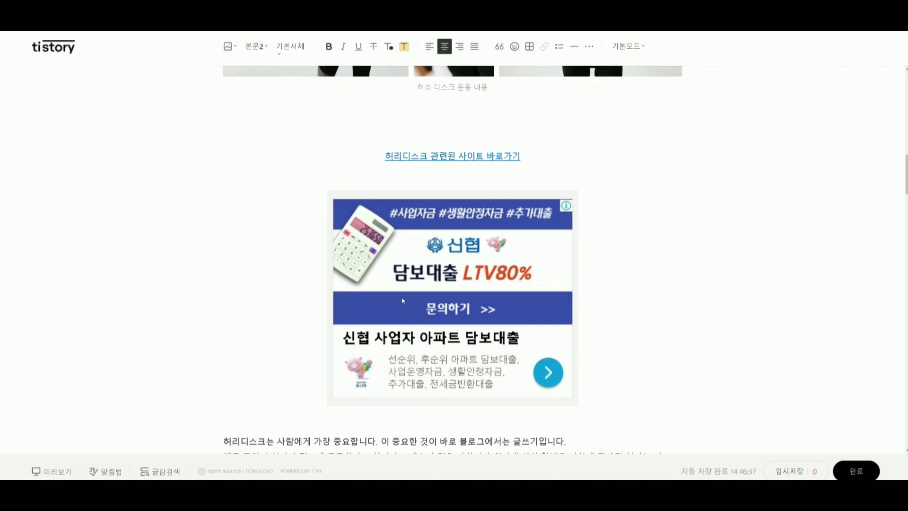
scroll(403, 300, "down", 3)
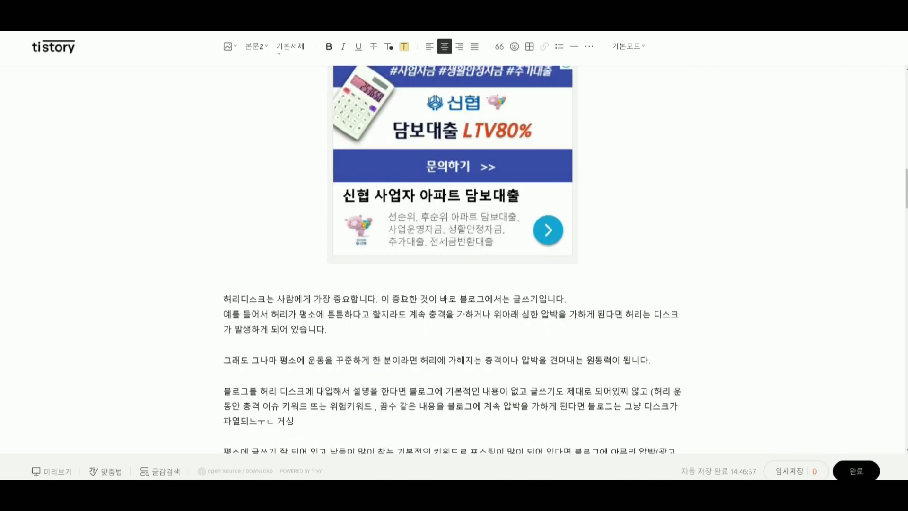
left_click(333, 283)
left_click(208, 302, "shift")
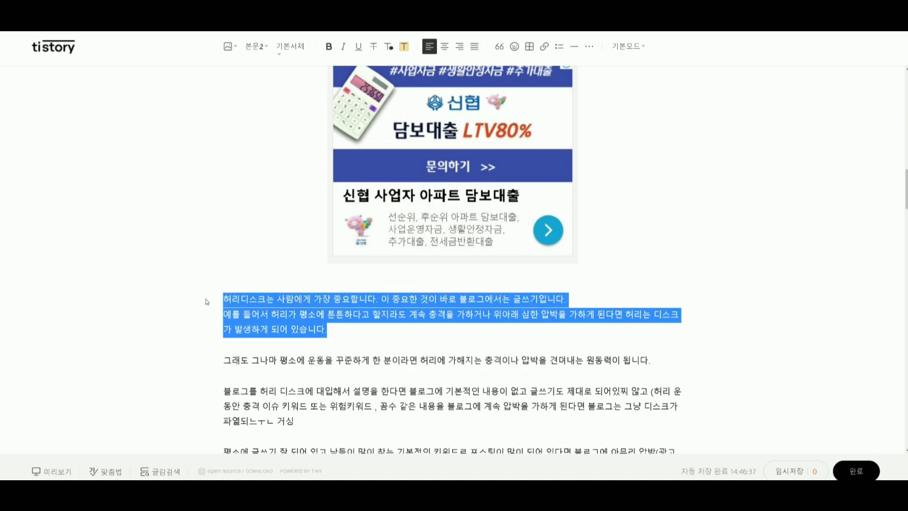
scroll(330, 313, "up", 5)
scroll(330, 314, "down", 2)
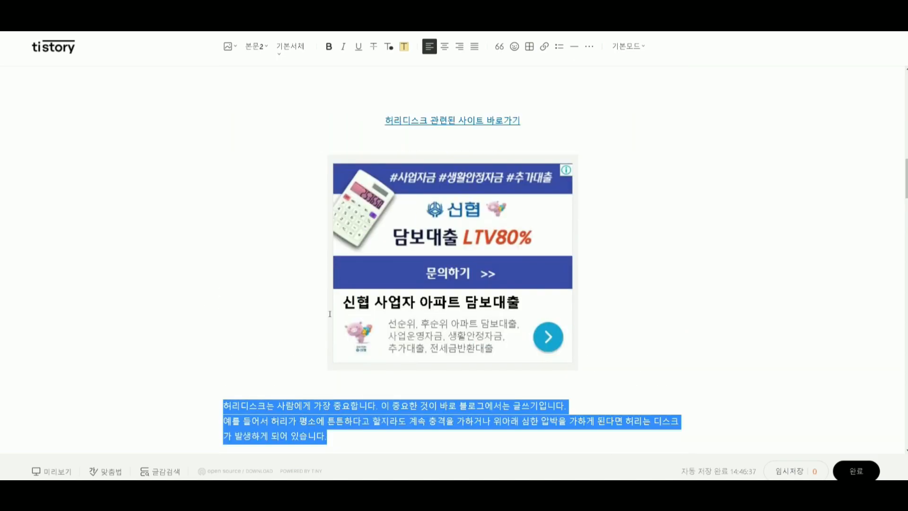
left_click(417, 168)
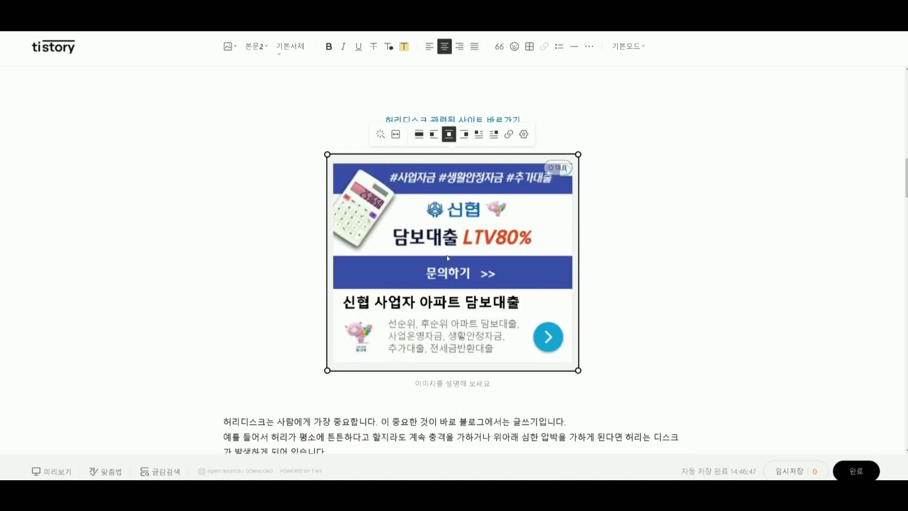
scroll(448, 338, "down", 3)
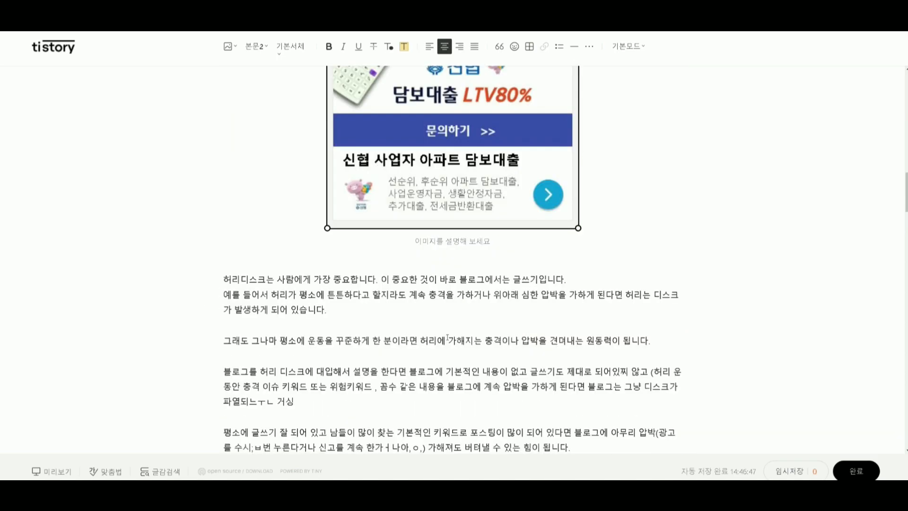
left_click(351, 315)
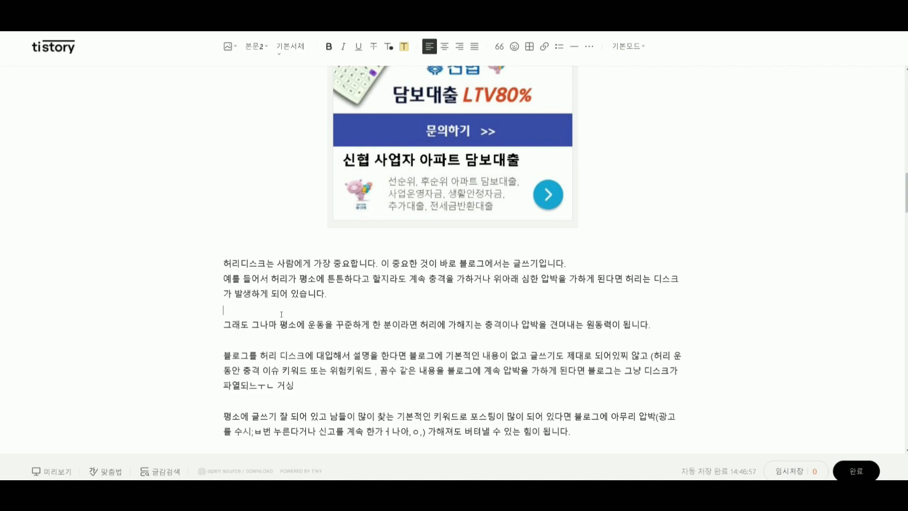
Check the arrangement of the captioned exercise photos, the first related-site link and the loan ad image below it.
scroll(280, 315, "up", 6)
left_click(423, 393)
left_click(411, 263)
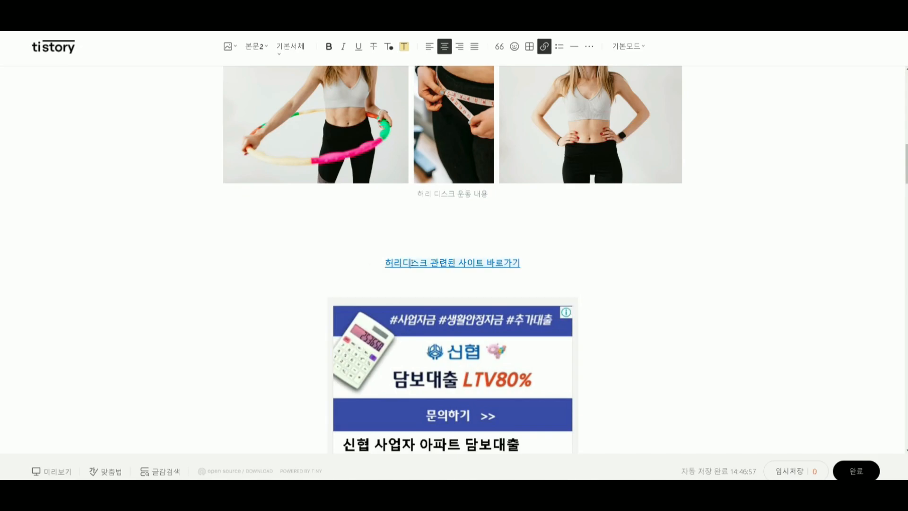
scroll(411, 263, "up", 2)
left_click(433, 214)
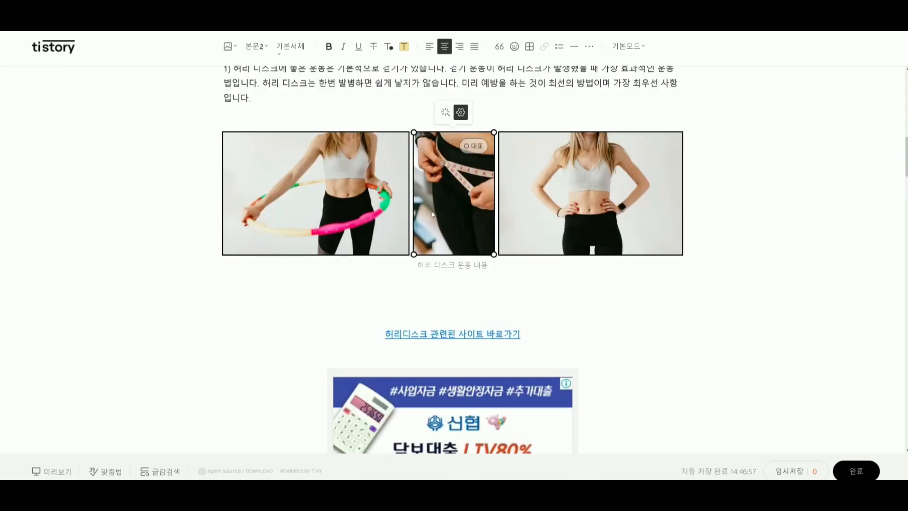
scroll(451, 367, "down", 3)
left_click_drag(569, 225, 368, 227)
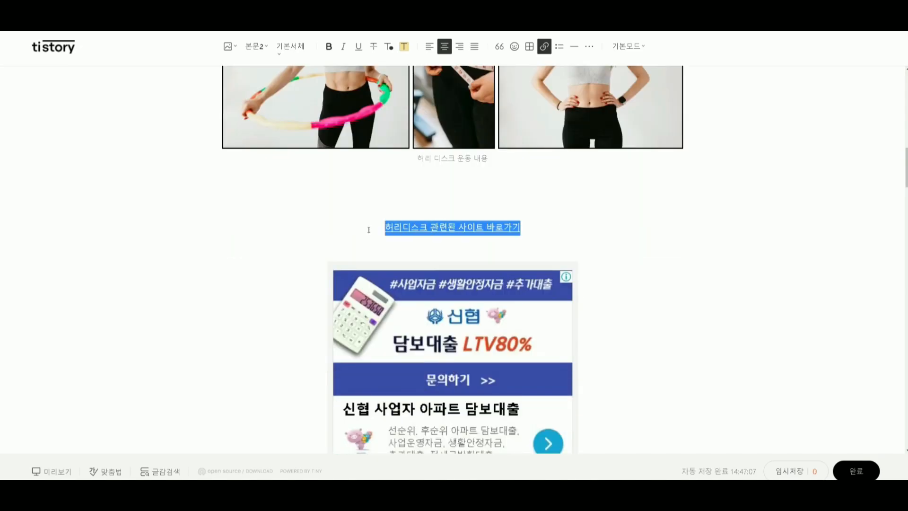
left_click(389, 244)
left_click(388, 285)
left_click(295, 240)
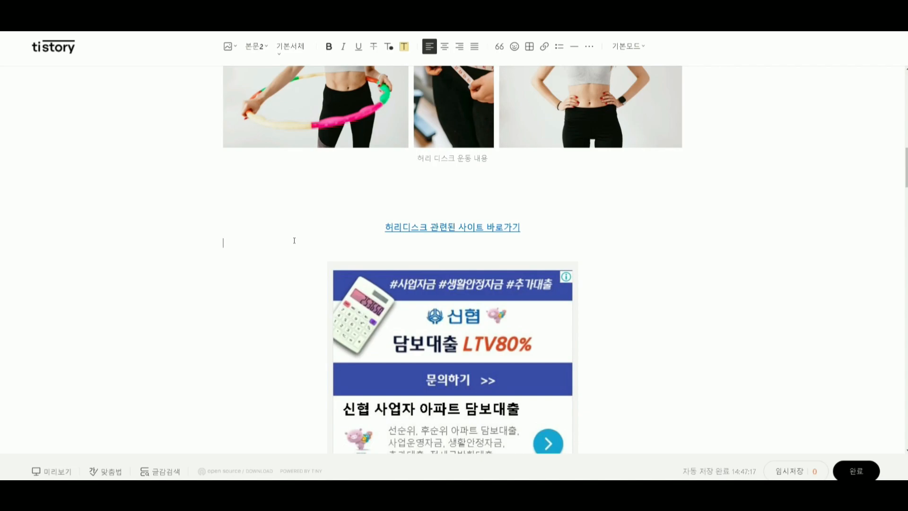
left_click(454, 168)
left_click(454, 171)
left_click(442, 232)
left_click(428, 243)
scroll(429, 243, "down", 3)
left_click(388, 320)
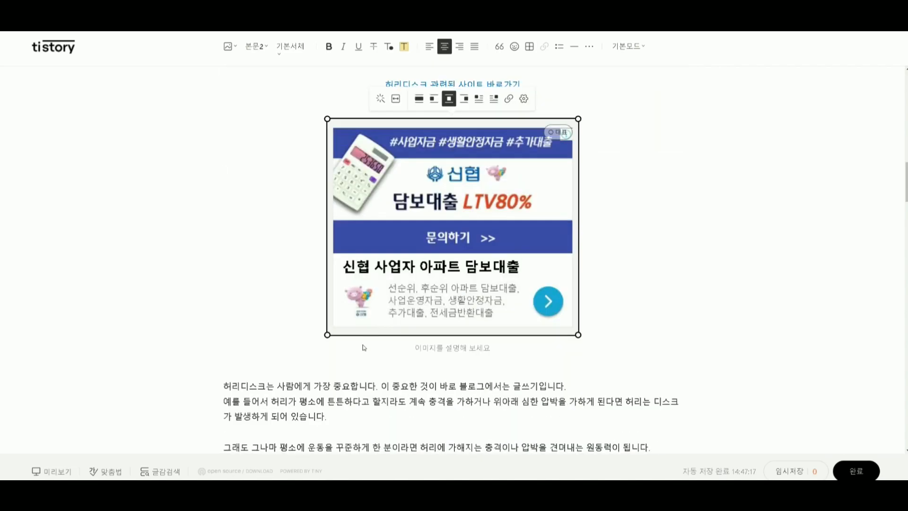
left_click(348, 358)
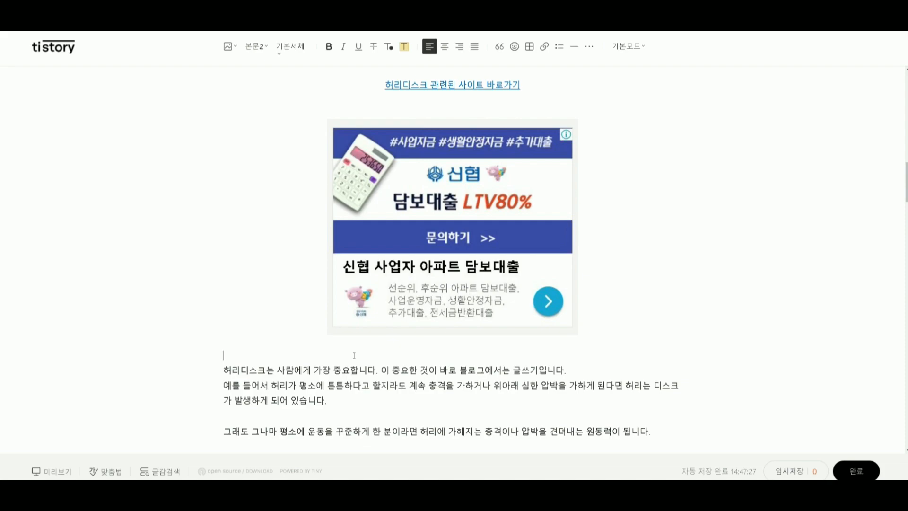
Check the order of the photos, related-site link, highlighted paragraph and ad image in the 2. 증상 section.
scroll(353, 355, "up", 10)
scroll(381, 349, "down", 3)
scroll(383, 349, "down", 15)
scroll(382, 347, "down", 11)
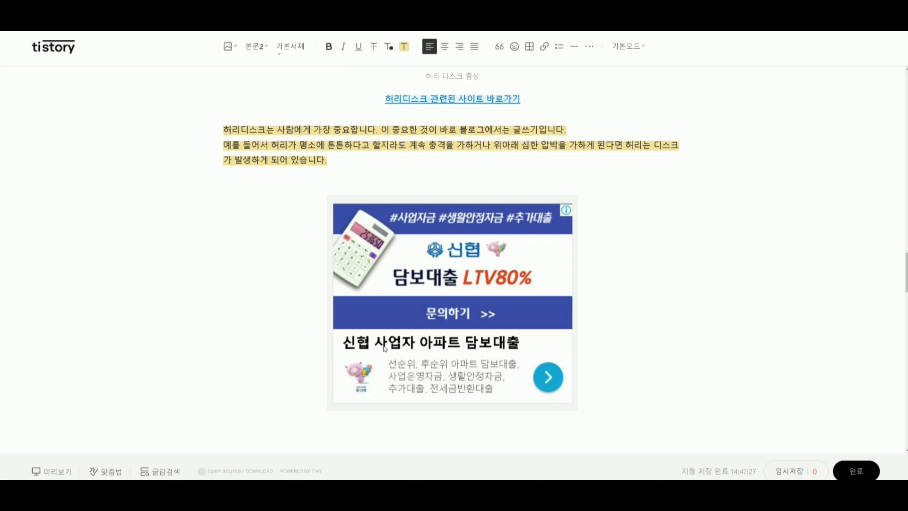
scroll(384, 349, "up", 2)
left_click(305, 297)
left_click(388, 223)
left_click(409, 271)
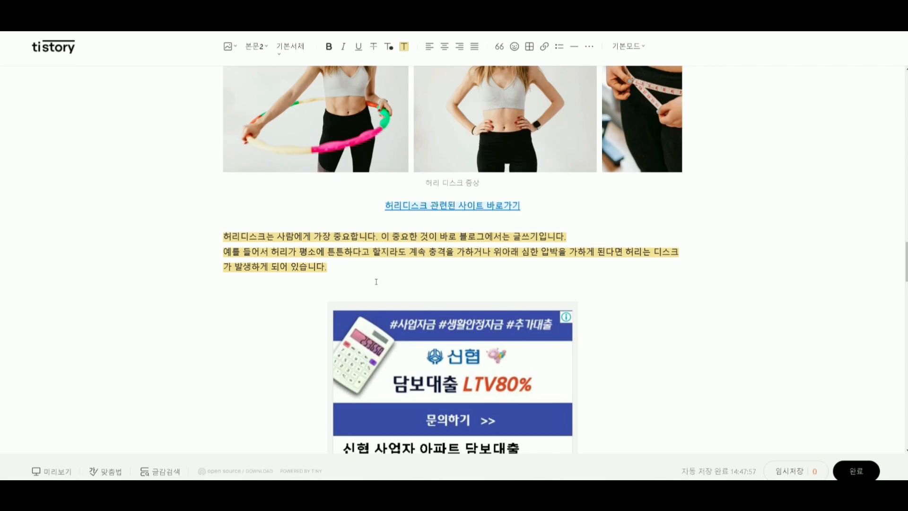
scroll(422, 287, "up", 3)
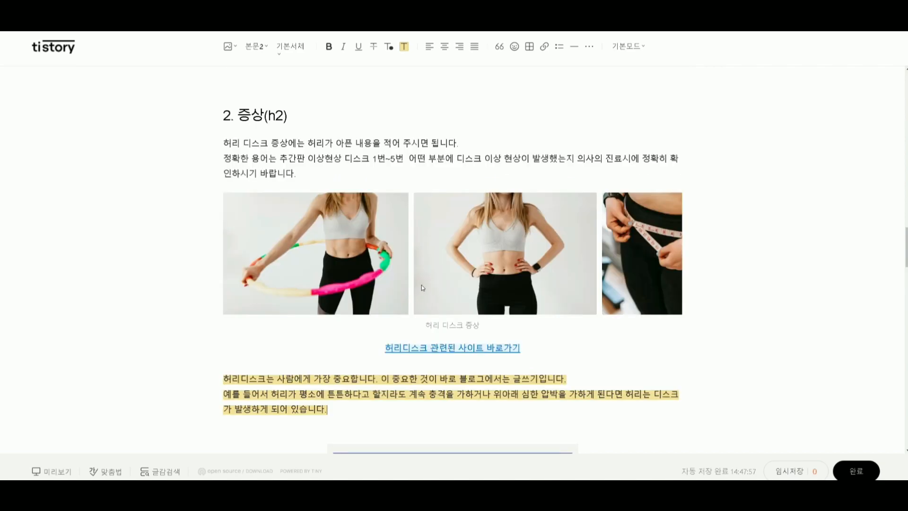
left_click(439, 350)
left_click_drag(377, 349, 592, 348)
scroll(231, 356, "down", 3)
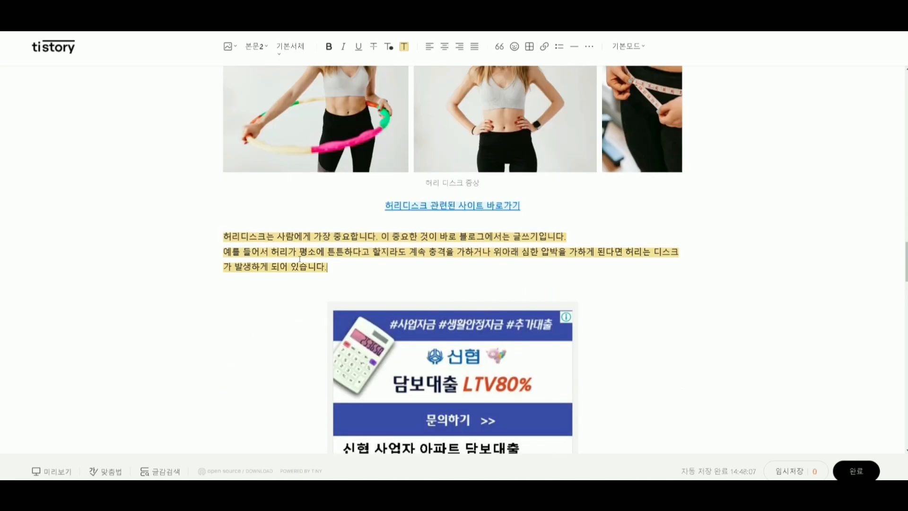
left_click_drag(387, 270, 168, 226)
left_click(387, 270)
left_click_drag(387, 270, 169, 253)
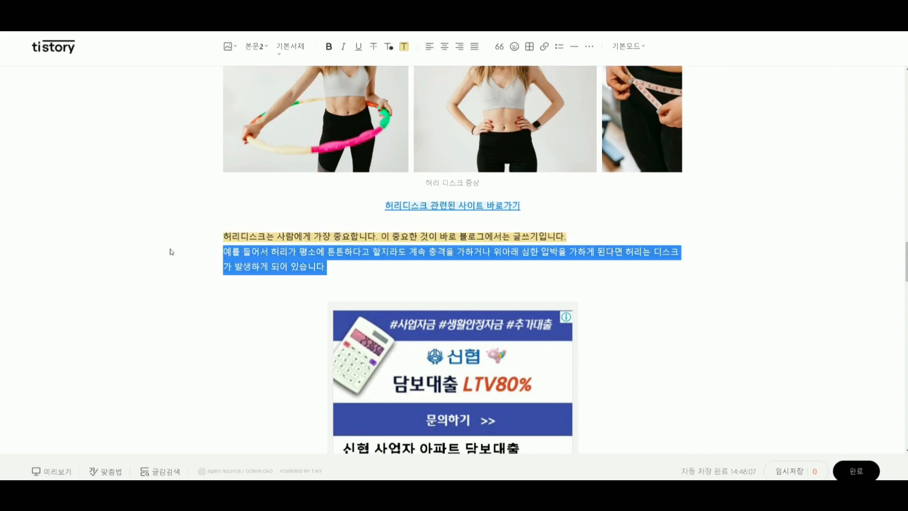
left_click(360, 278)
left_click(387, 233)
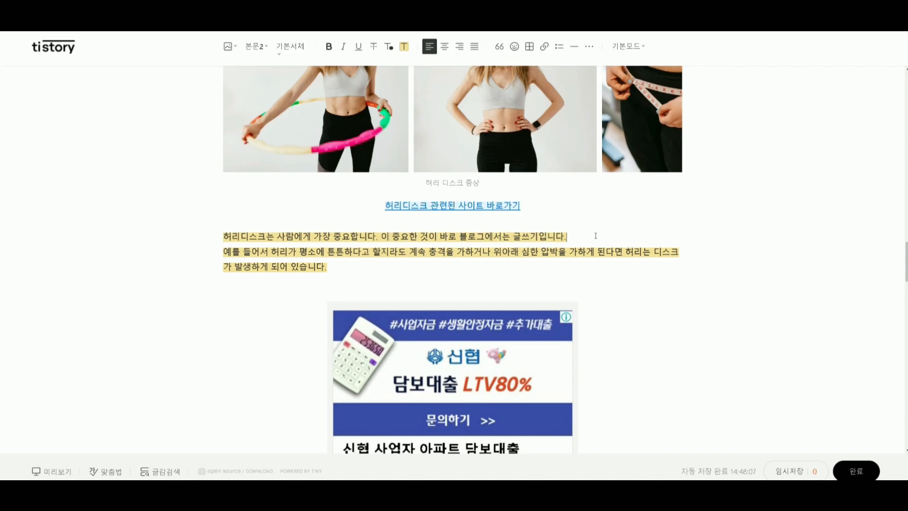
Undo the last three edits in the post.
key("ctrl+z")
key("ctrl+z")
key("ctrl+z")
key("ctrl+z")
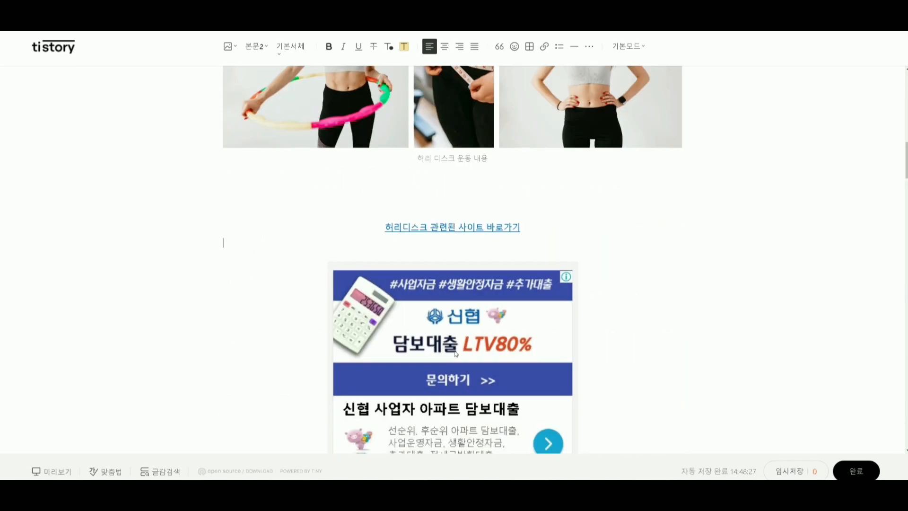
Re-examine the first related-site link, the loan ad image below it and the paragraph that follows.
scroll(456, 355, "down", 2)
scroll(457, 351, "up", 3)
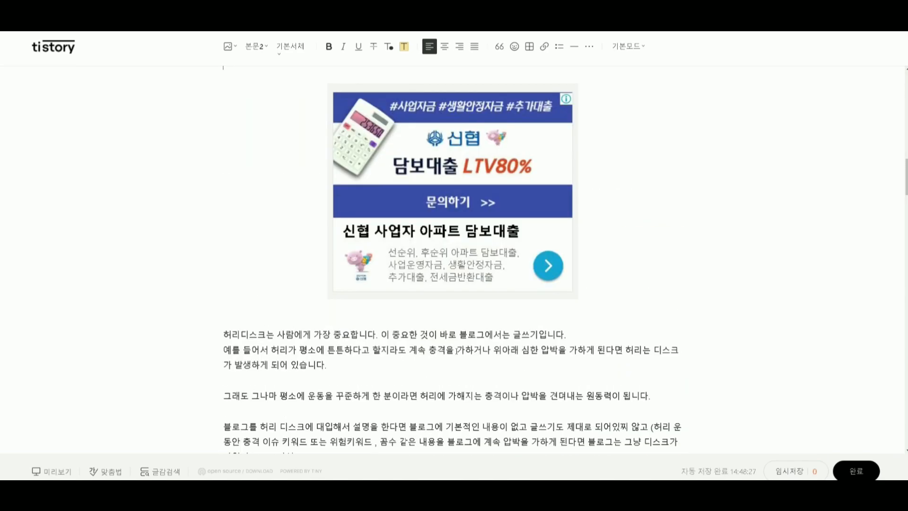
scroll(456, 351, "down", 2)
scroll(457, 351, "up", 12)
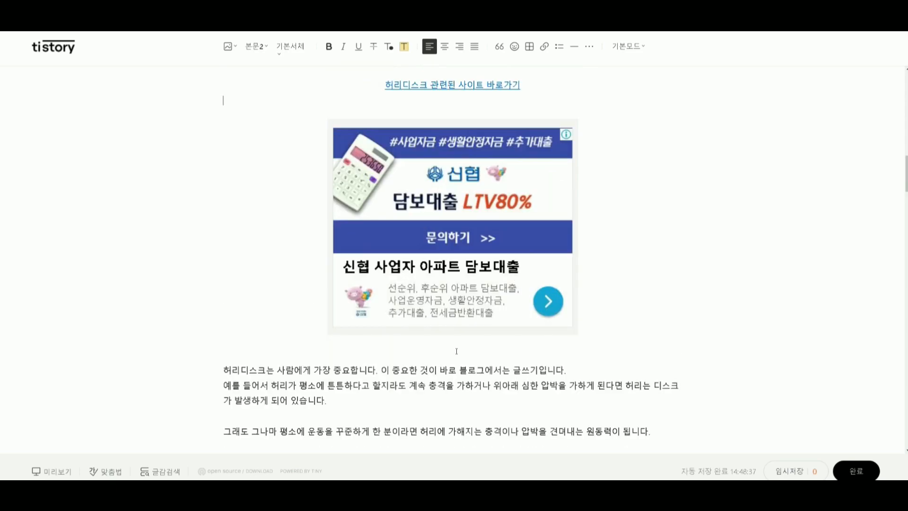
scroll(457, 351, "down", 6)
scroll(456, 351, "down", 10)
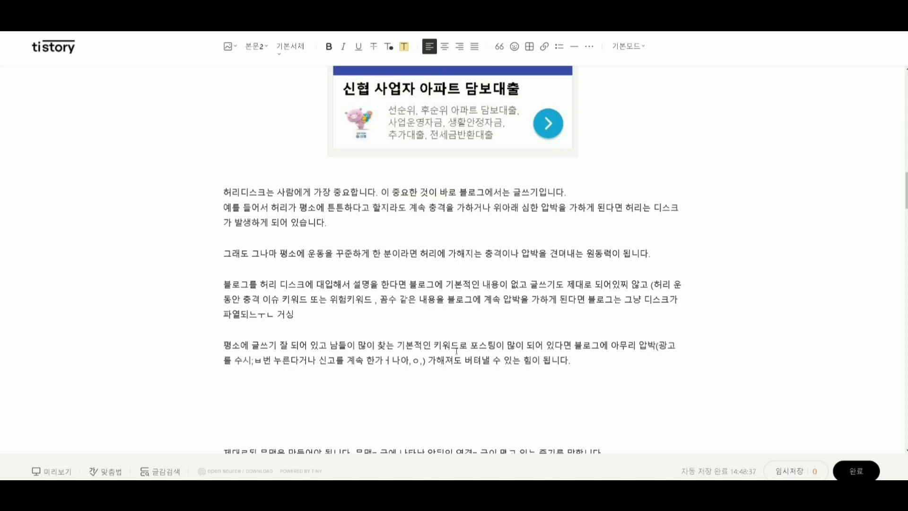
scroll(456, 351, "up", 8)
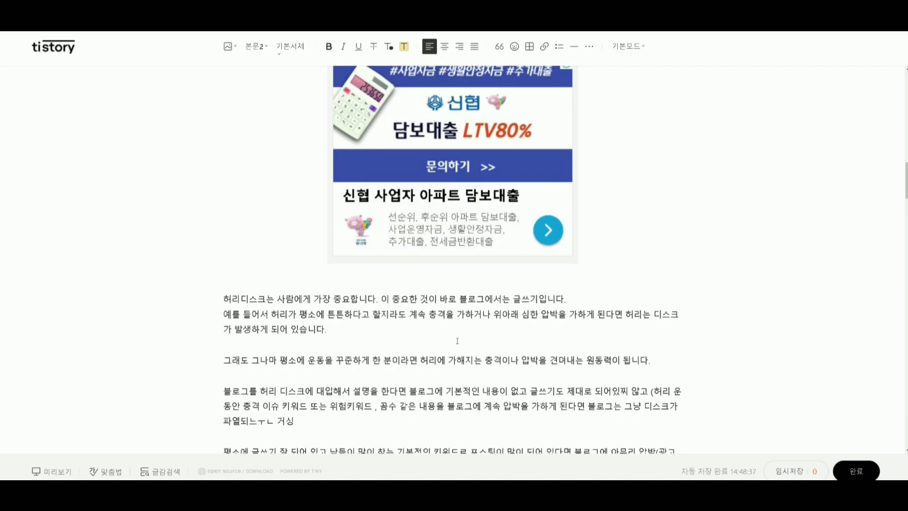
left_click(515, 217)
left_click(520, 193)
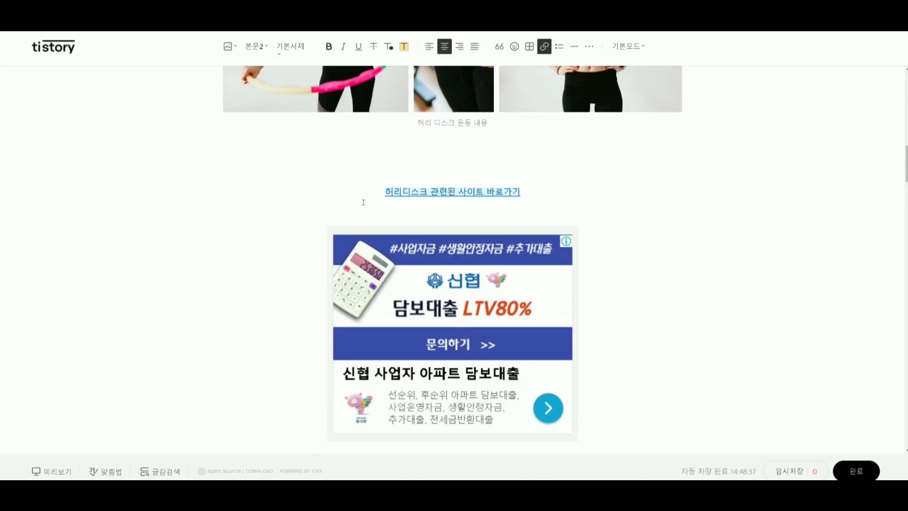
scroll(424, 318, "down", 4)
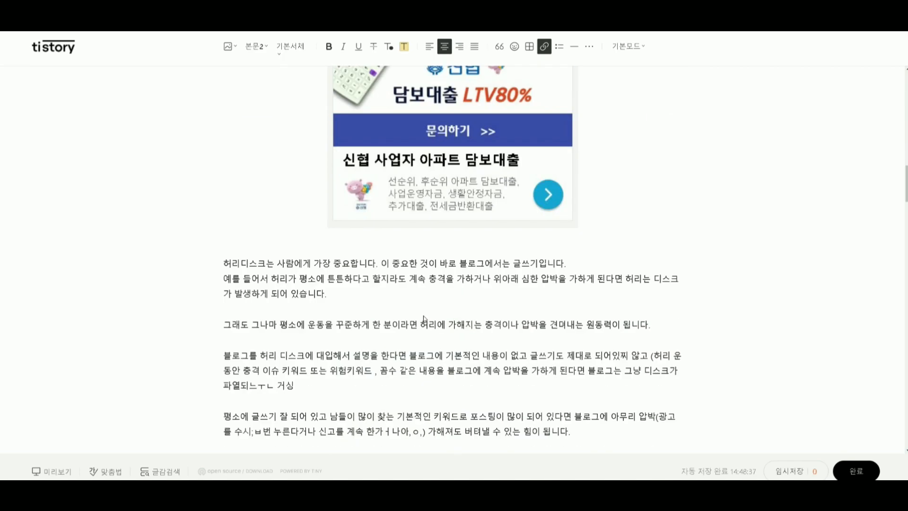
left_click(376, 289)
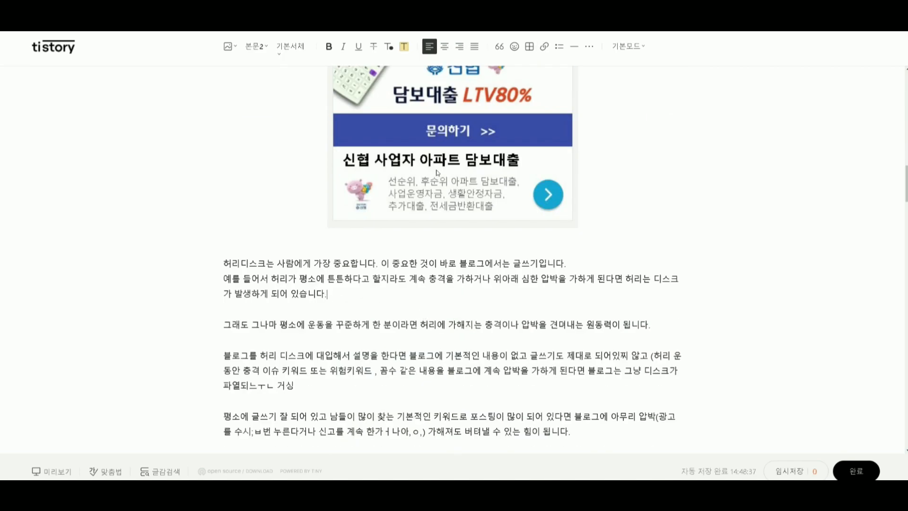
left_click_drag(377, 289, 207, 264)
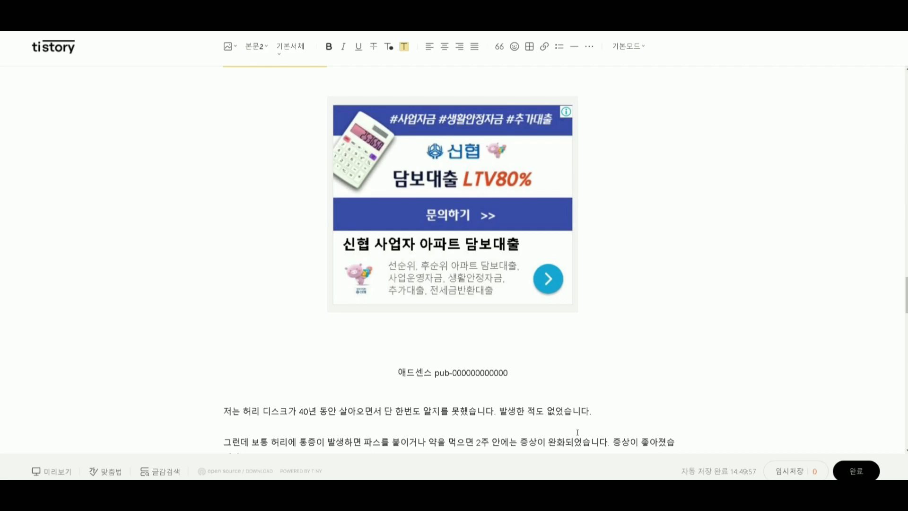
Review the rest of the post down to the last 치료법 paragraph and the loan ad image beneath it.
scroll(578, 433, "down", 15)
scroll(577, 433, "down", 13)
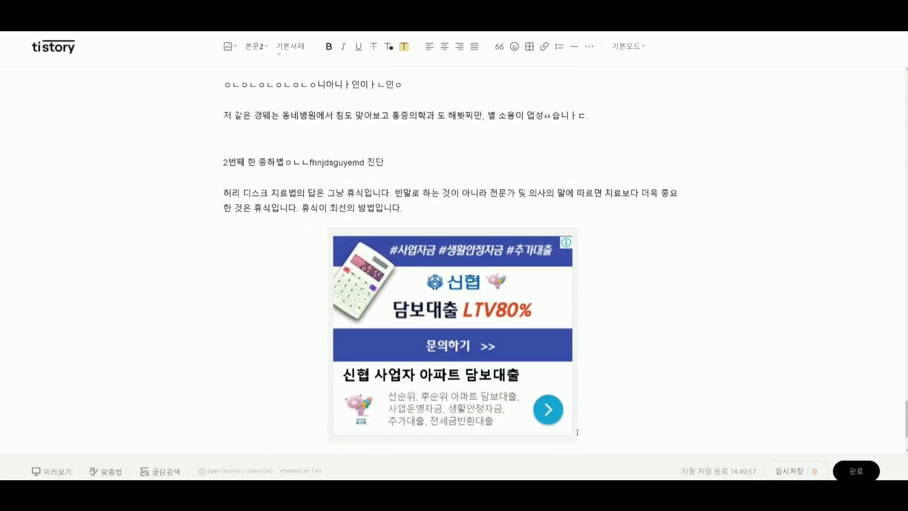
scroll(577, 432, "down", 3)
scroll(578, 433, "up", 10)
scroll(432, 282, "down", 5)
left_click(432, 281)
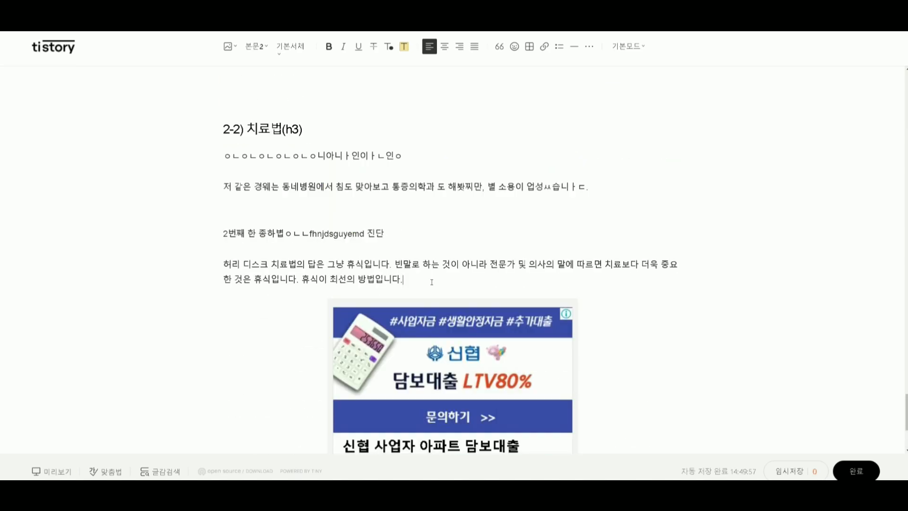